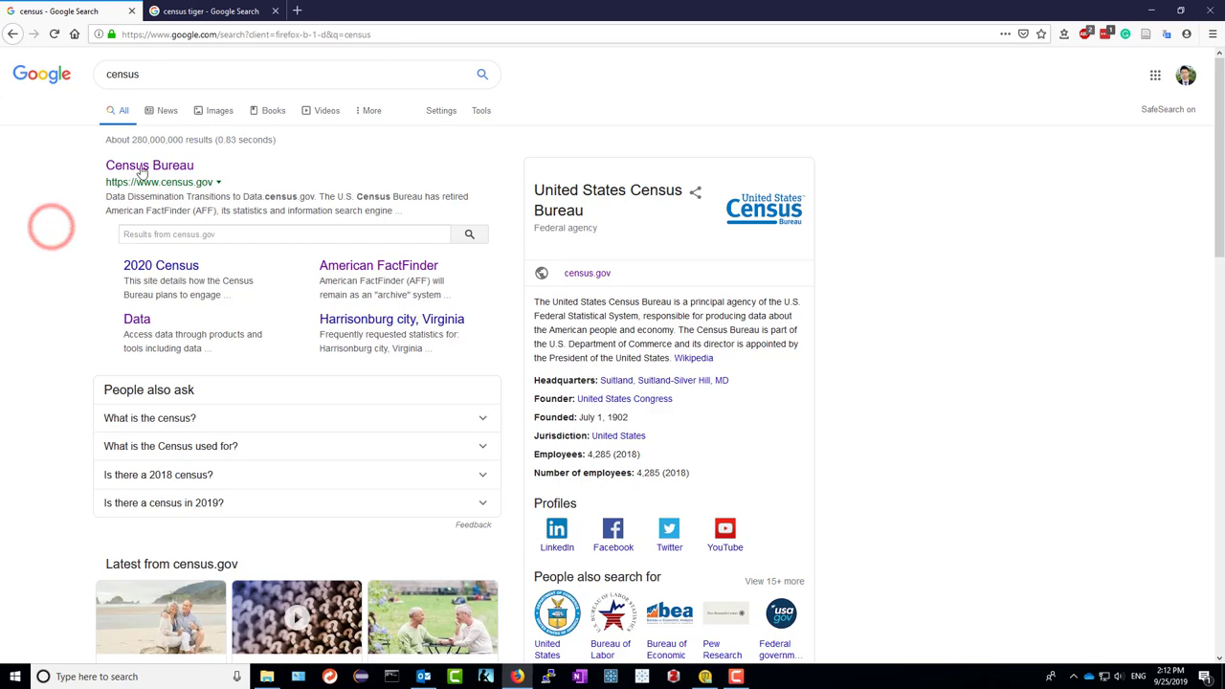
- Go from the Census Bureau site's Explore Data page to American FactFinder and open its Advanced Search showing all data
click(150, 167)
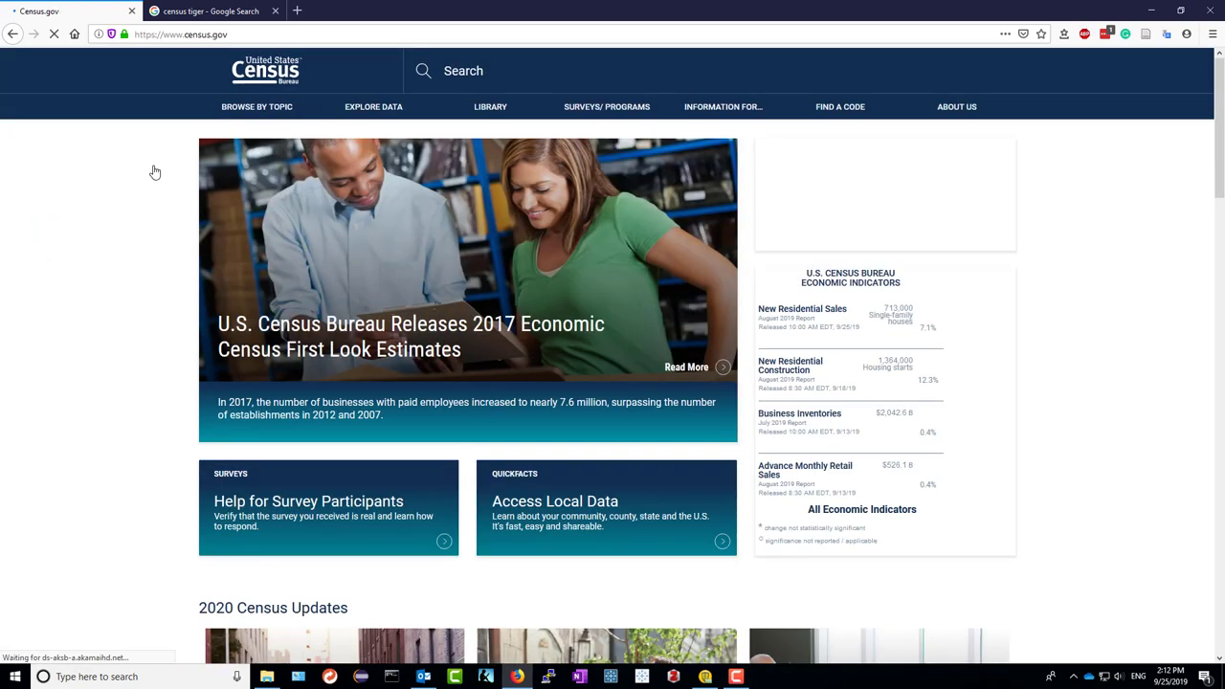
mouse_move(365, 113)
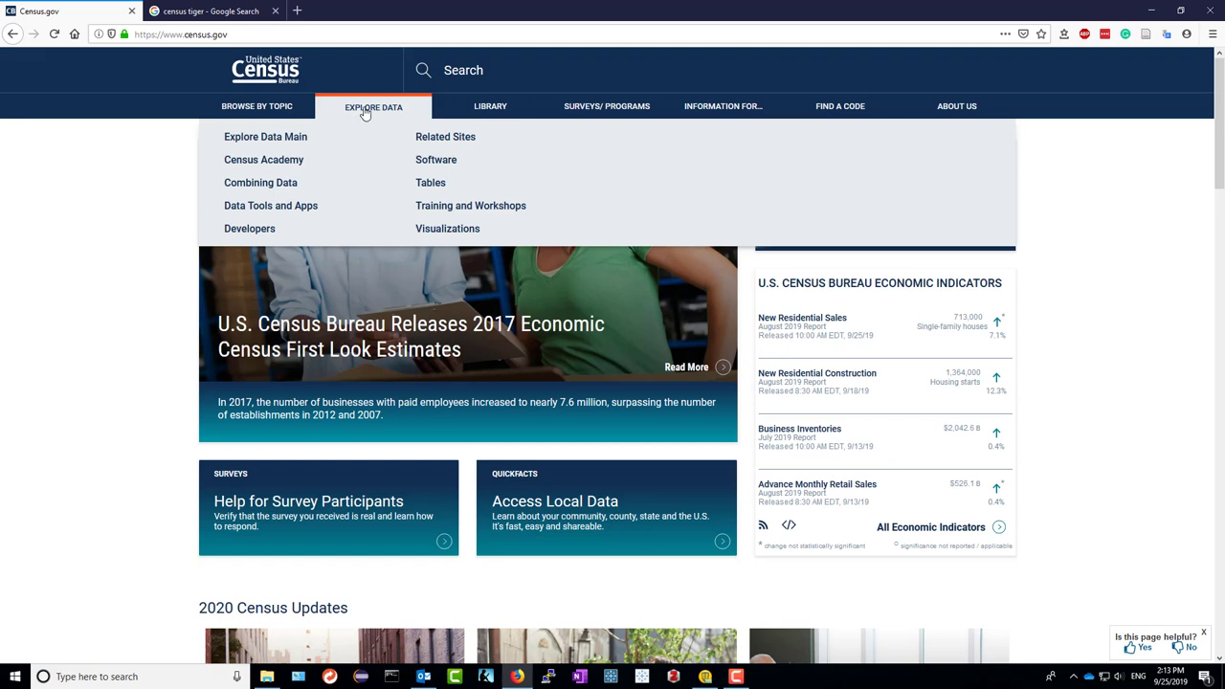
click(298, 138)
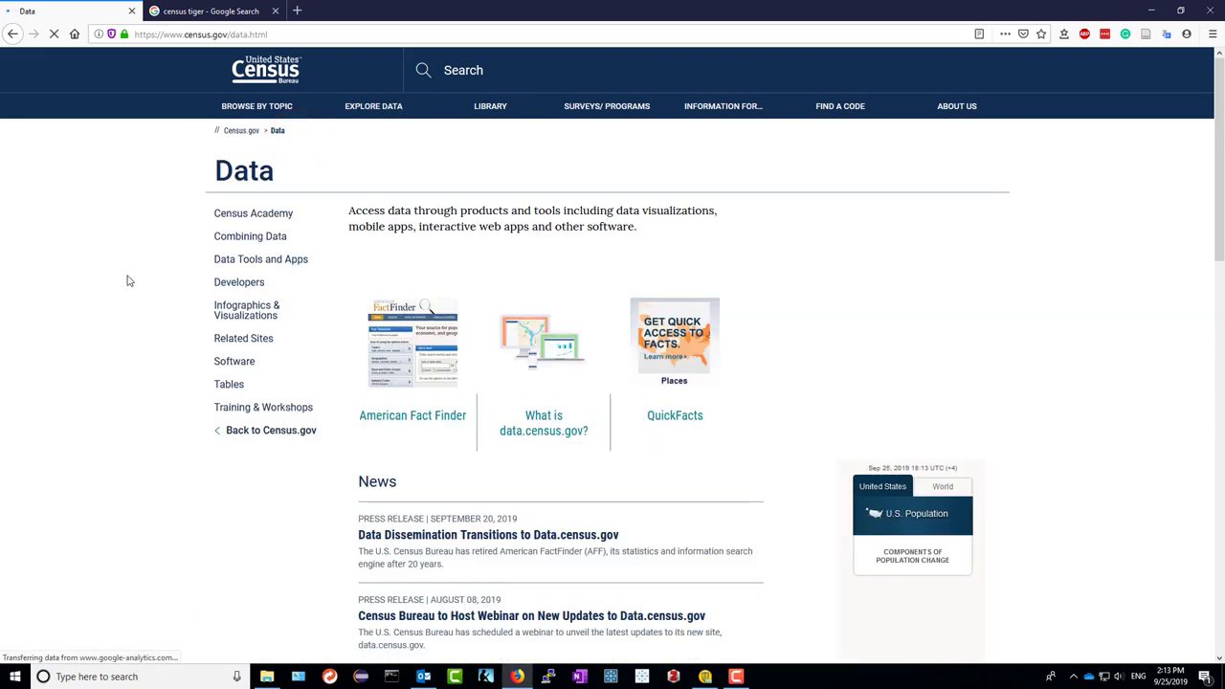
click(399, 425)
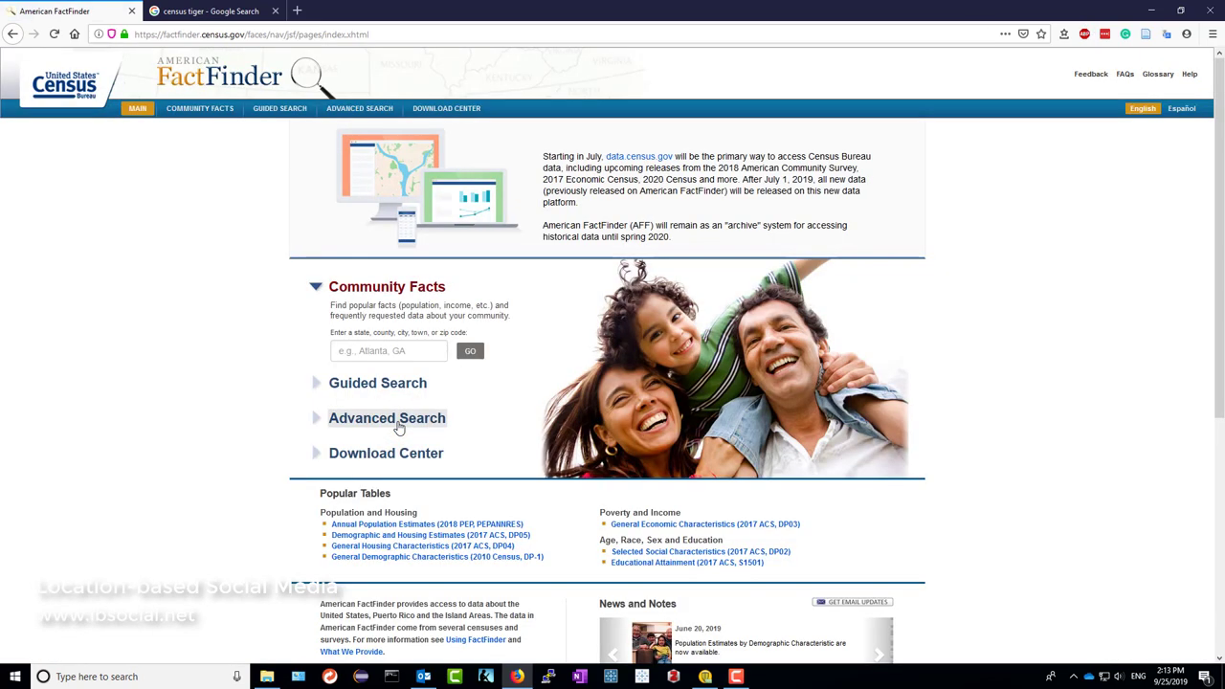
click(313, 419)
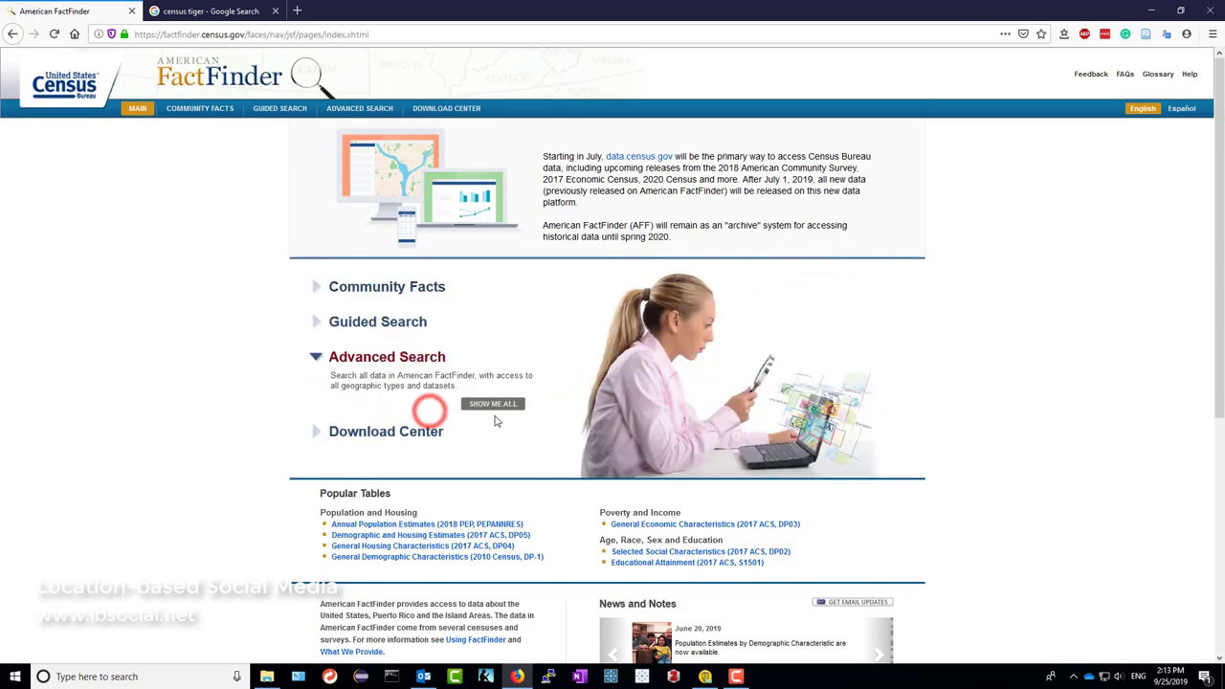
click(496, 409)
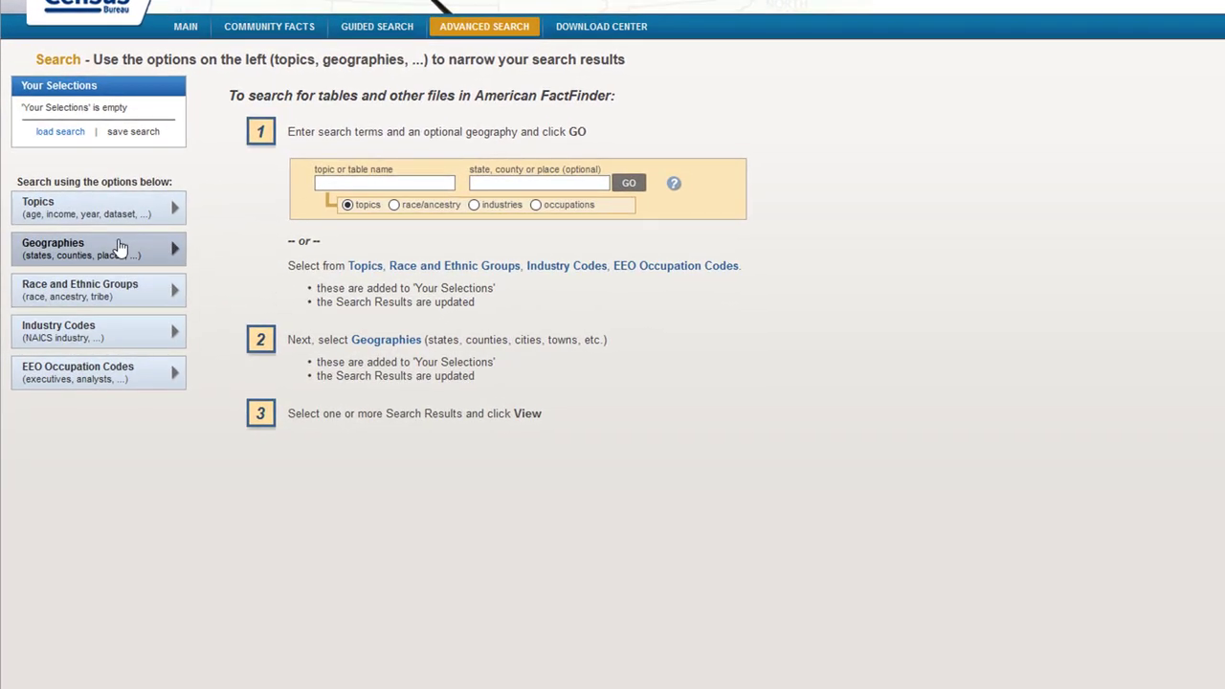
- Narrow the table search to geographic type State - 040, All States within United States and Puerto Rico, and the topic population
click(90, 270)
click(281, 271)
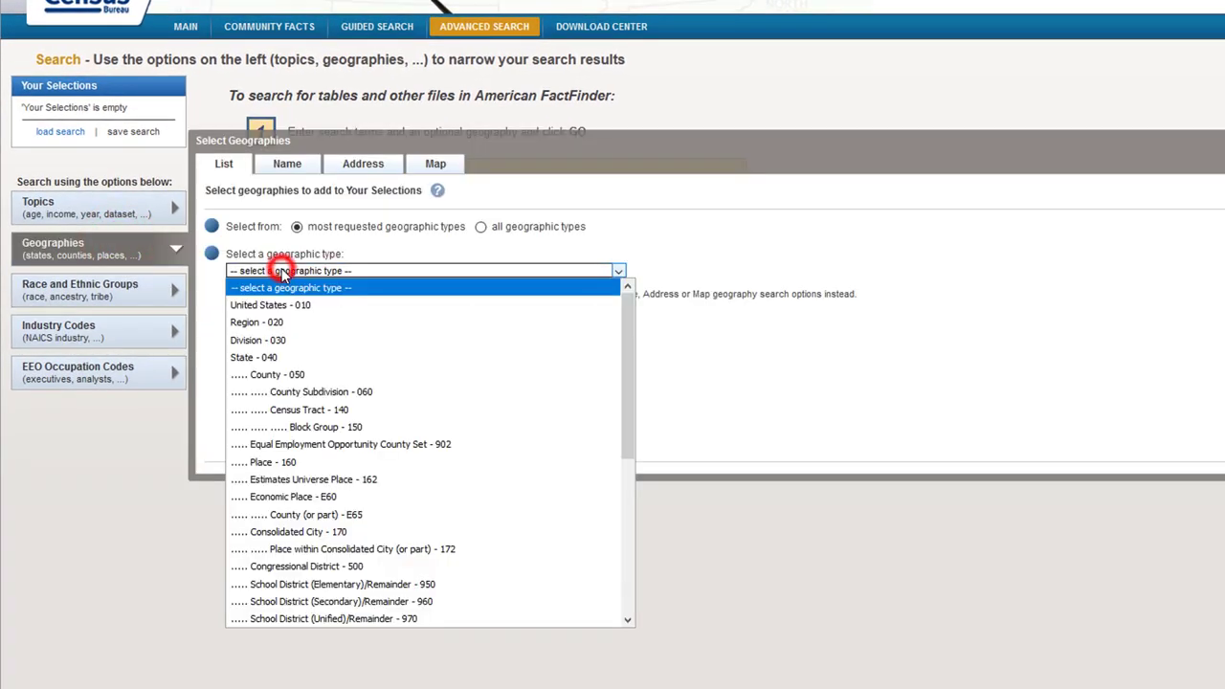
click(282, 357)
click(321, 310)
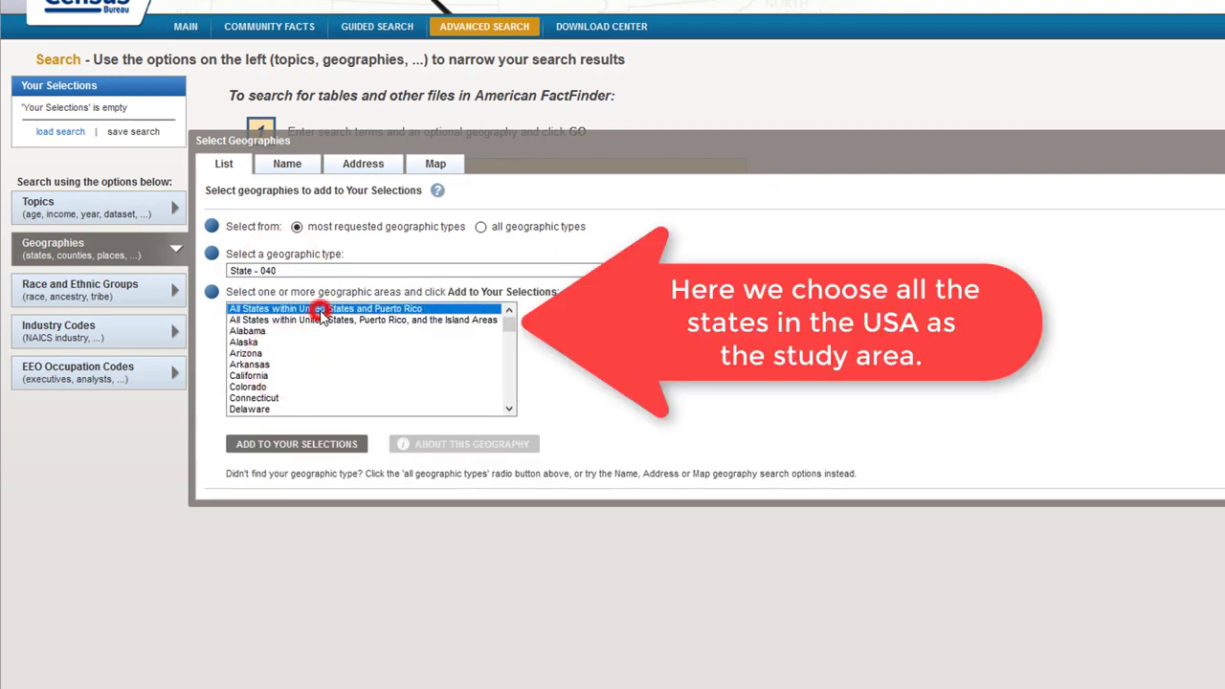
click(333, 444)
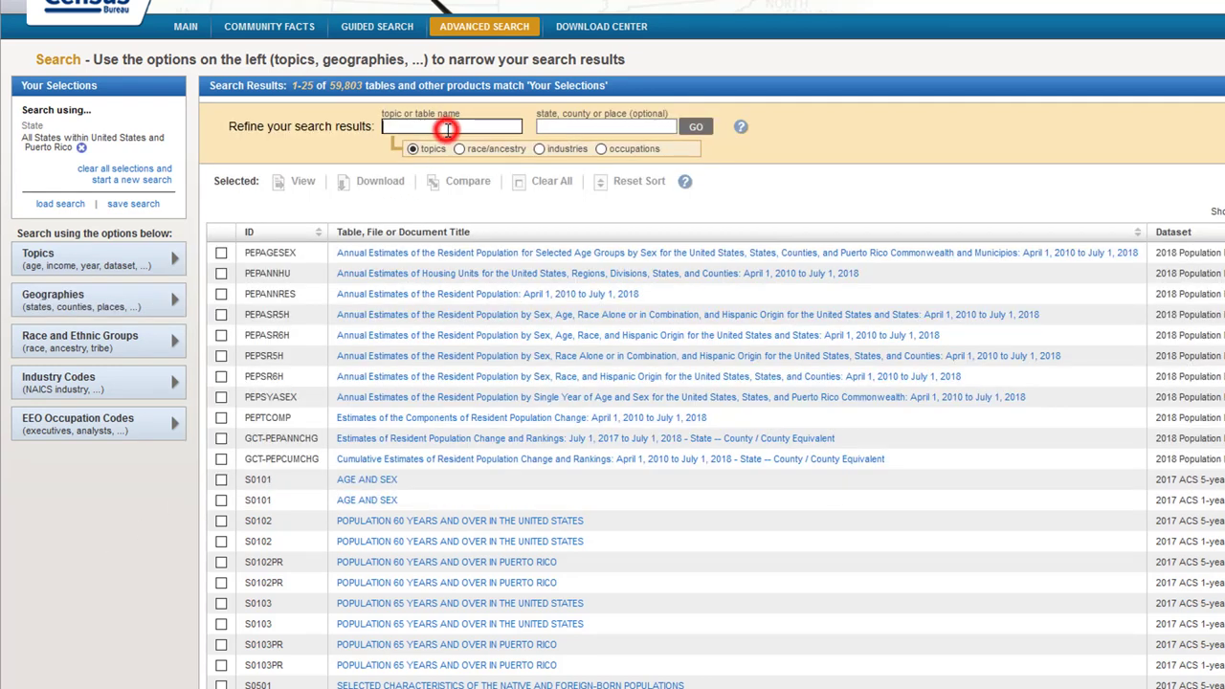
text(population)
key(Return)
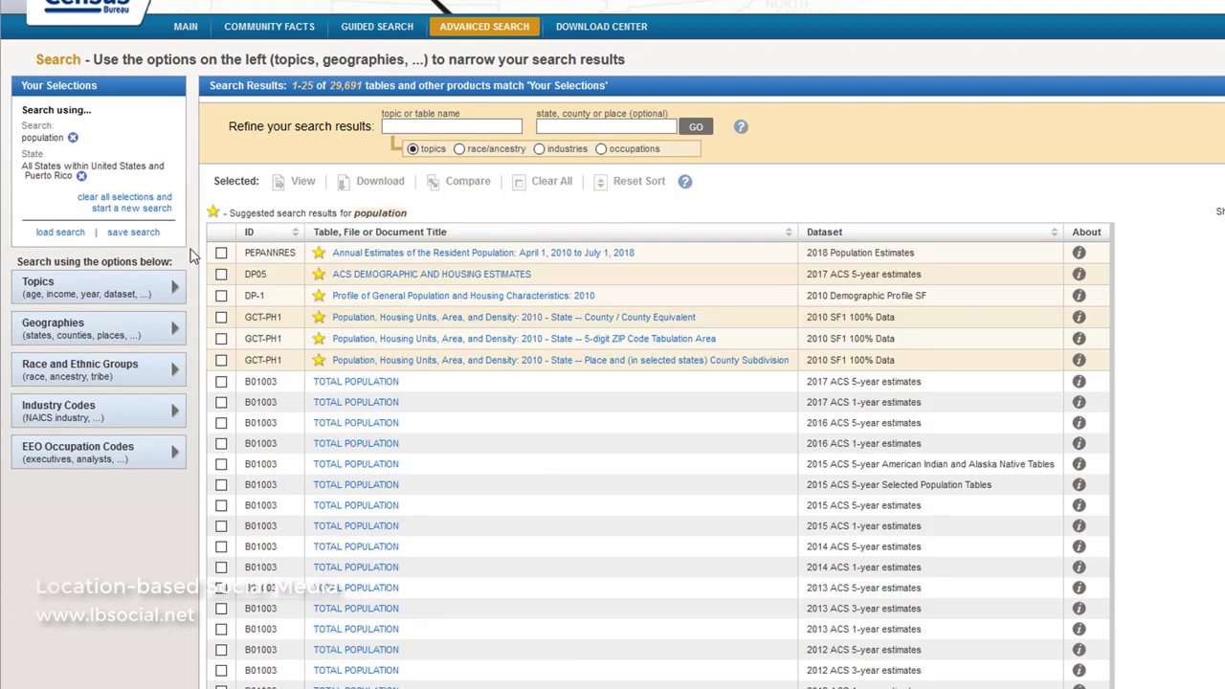
- Download the PEPANNRES table, Annual Estimates of the Resident Population: April 1, 2010 to July 1, 2018, and save the zip file
click(221, 254)
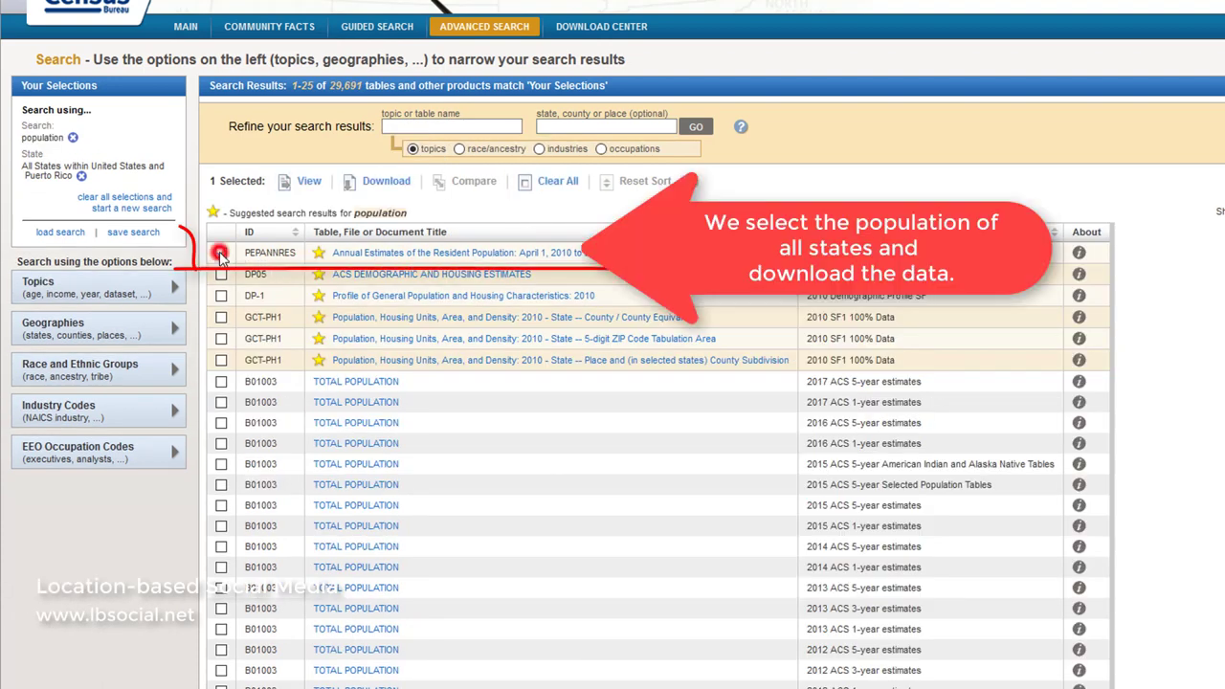
click(396, 195)
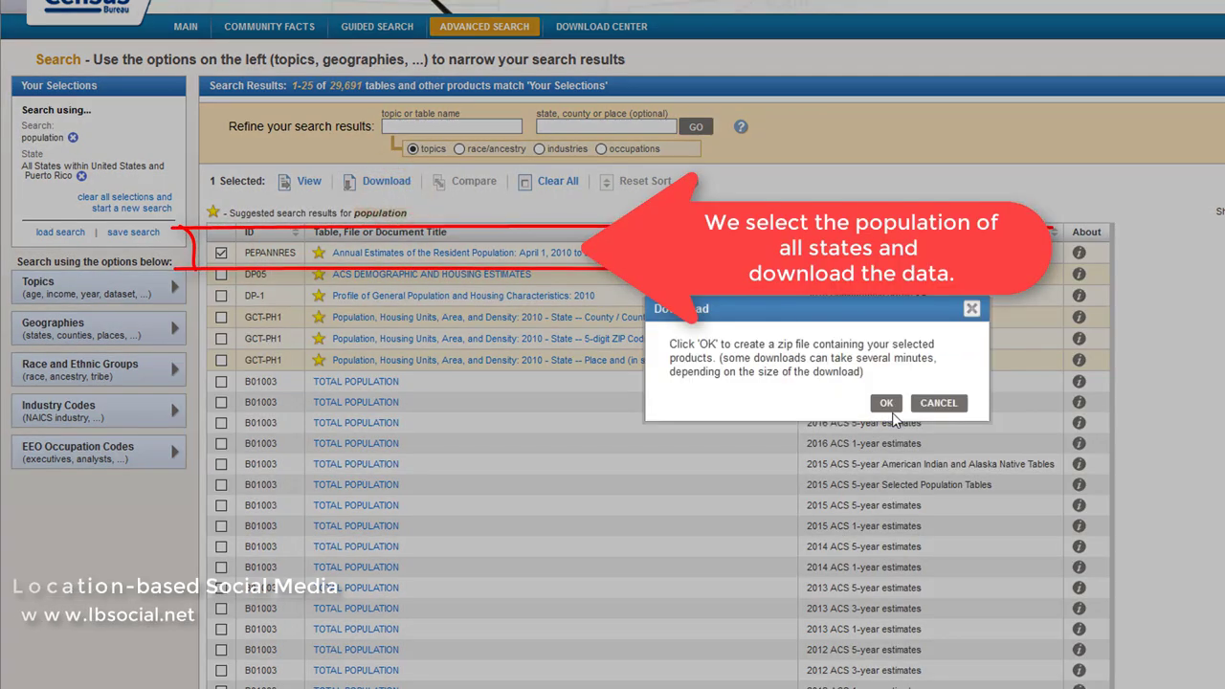
click(888, 403)
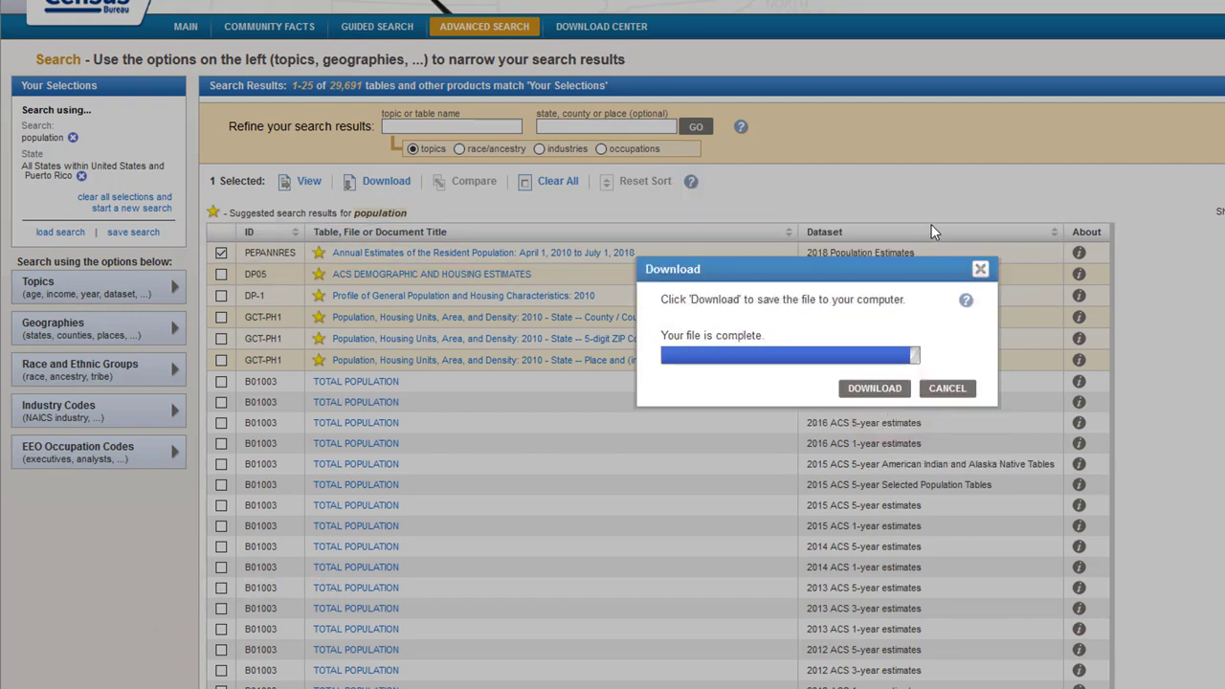
click(871, 391)
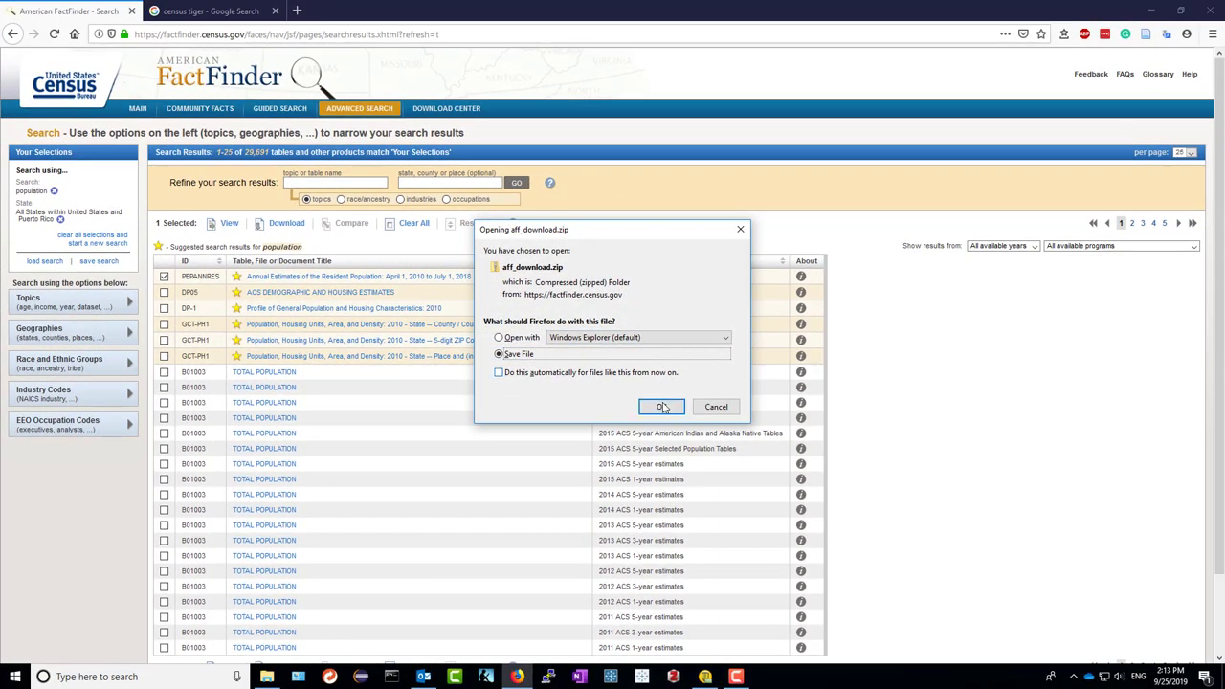
click(662, 407)
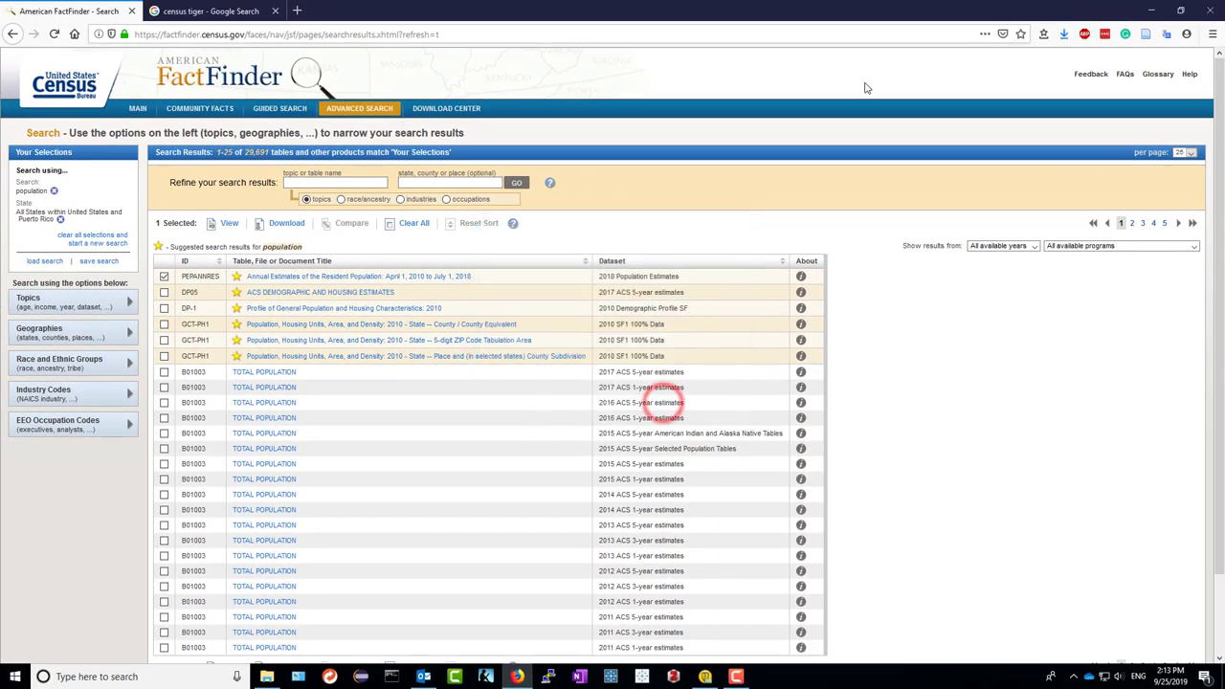
- Open the folder containing aff_download.zip and extract the archive with 7-Zip into an aff_download folder
click(1065, 35)
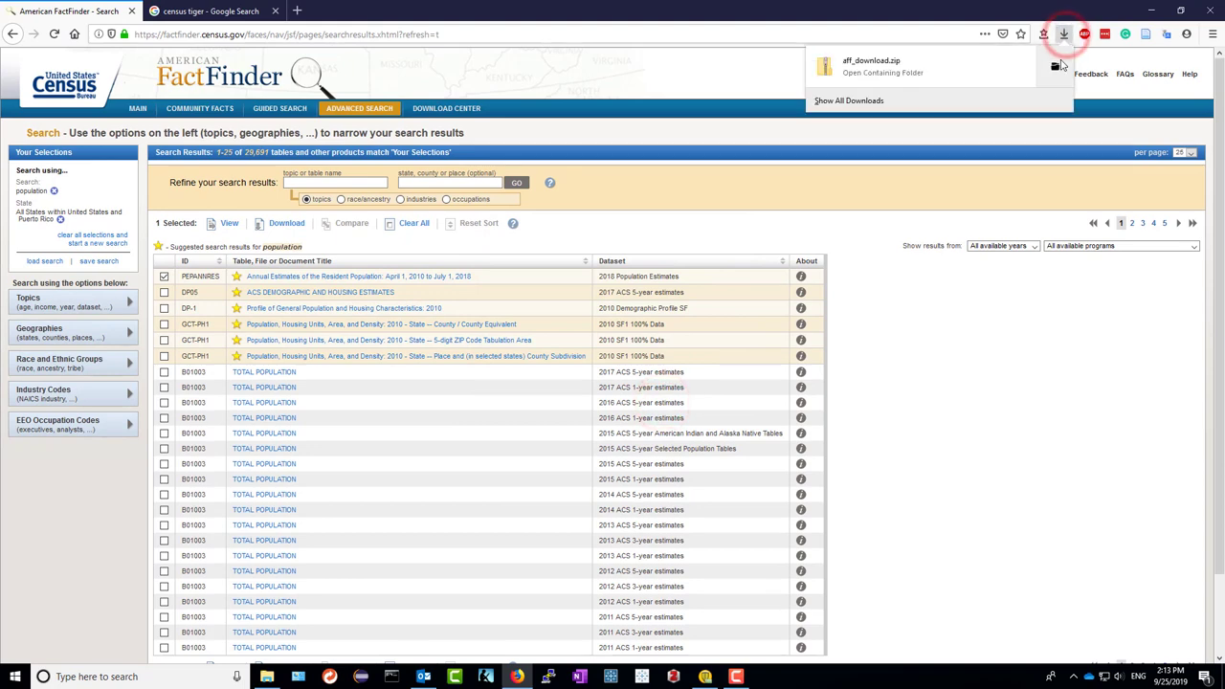
click(1060, 61)
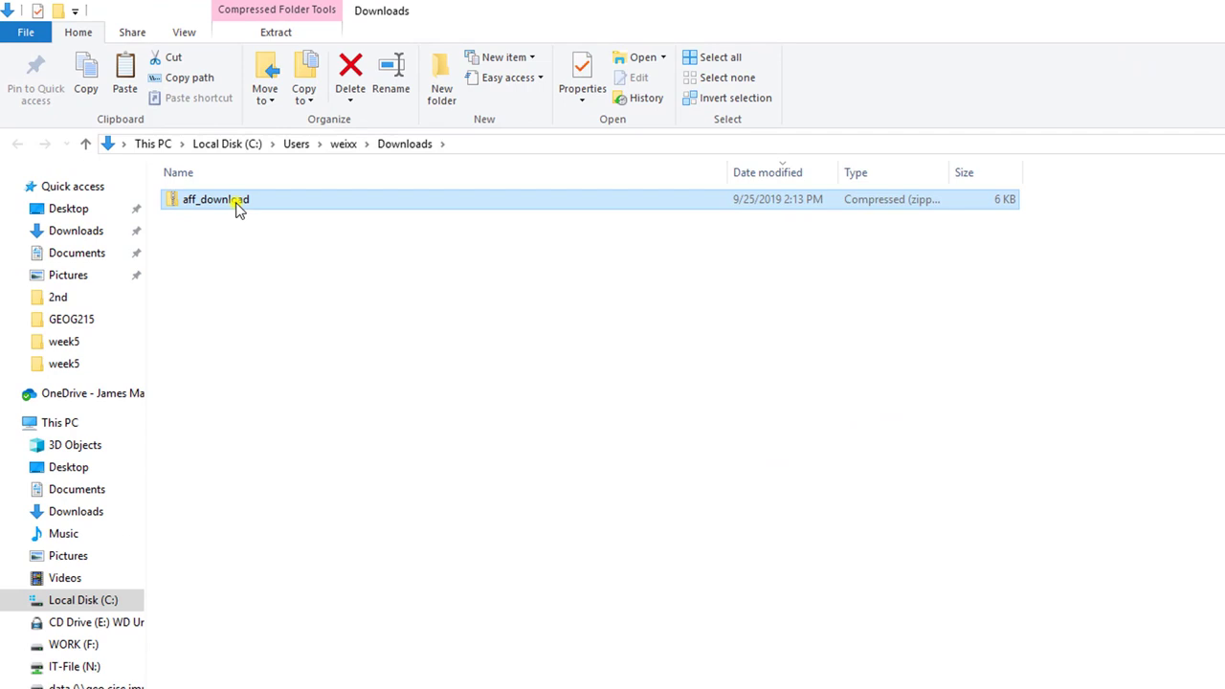
right_click(238, 209)
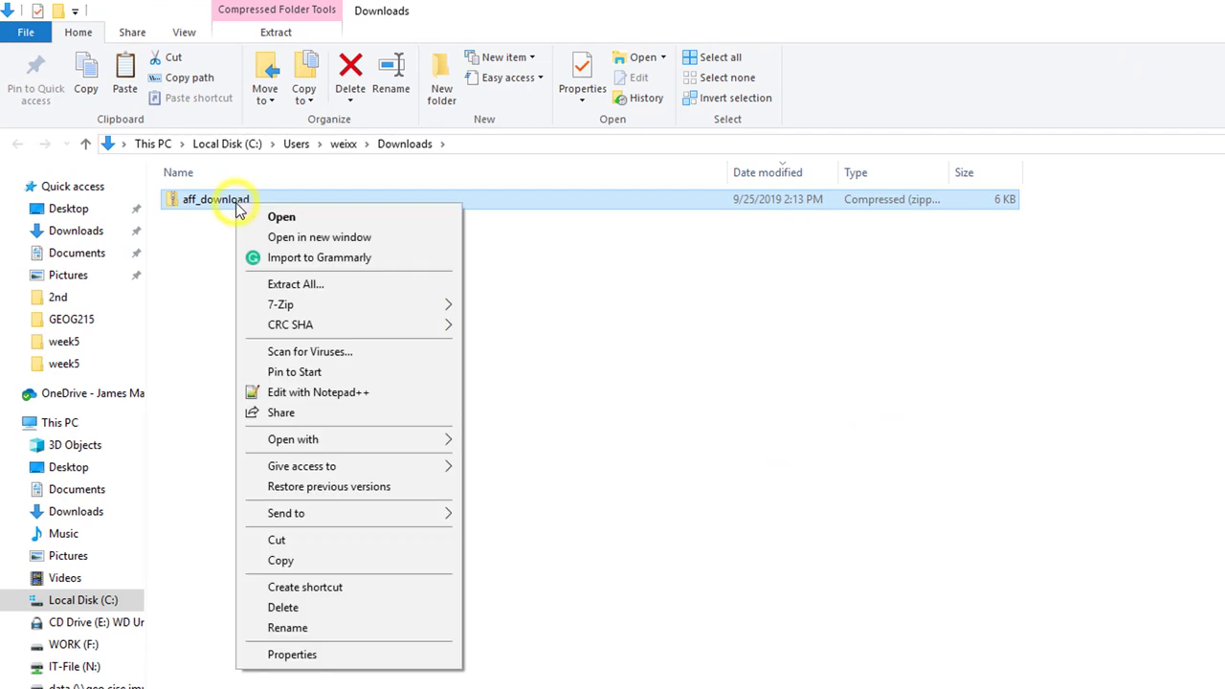
mouse_move(356, 308)
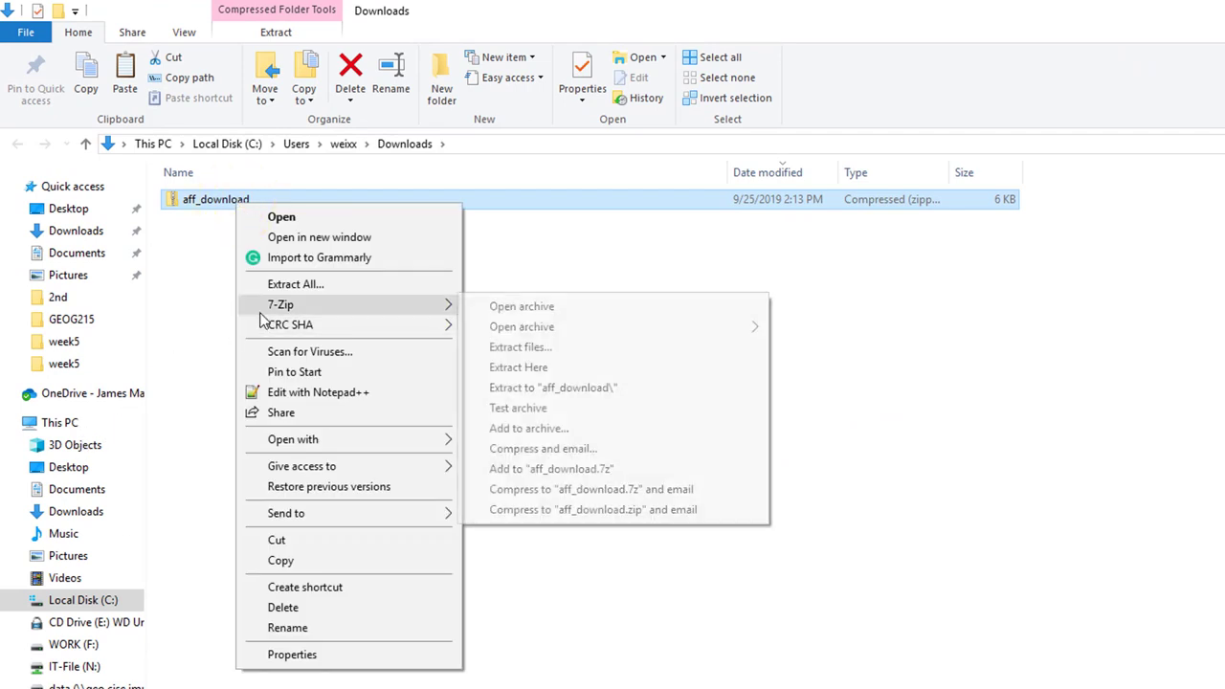
click(518, 387)
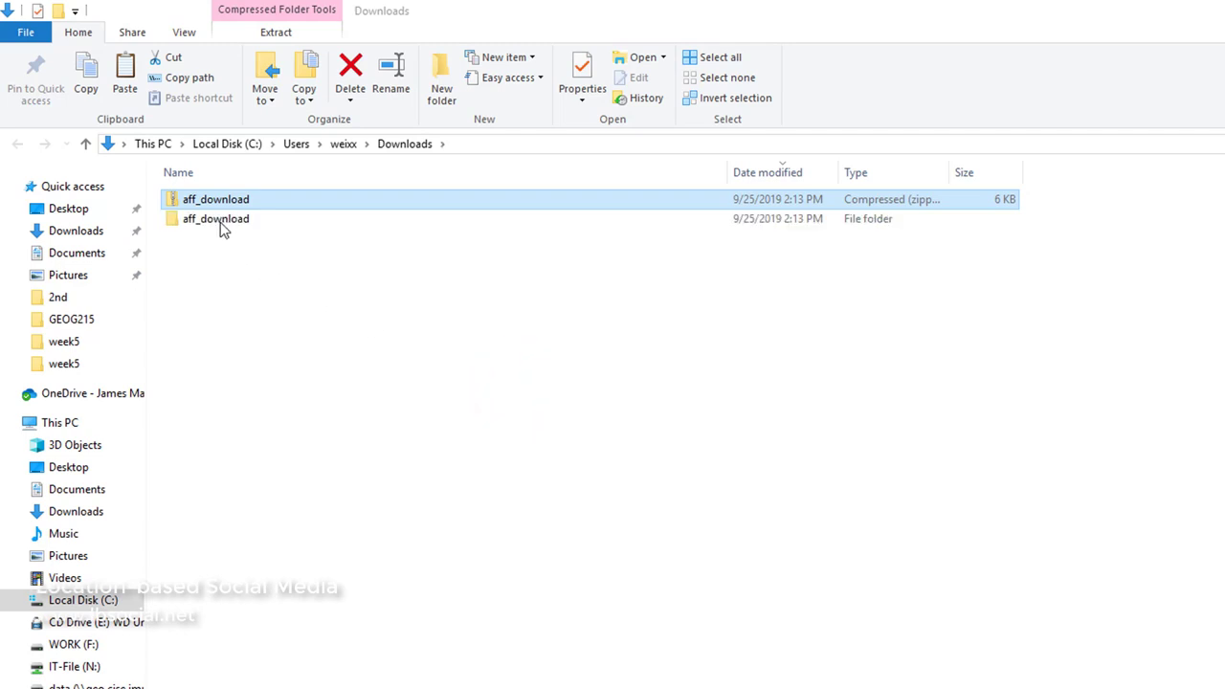
- Open PEP_2018_PEPANNRES_metadata from the extracted folder and widen column A to read the field descriptions
double_click(218, 220)
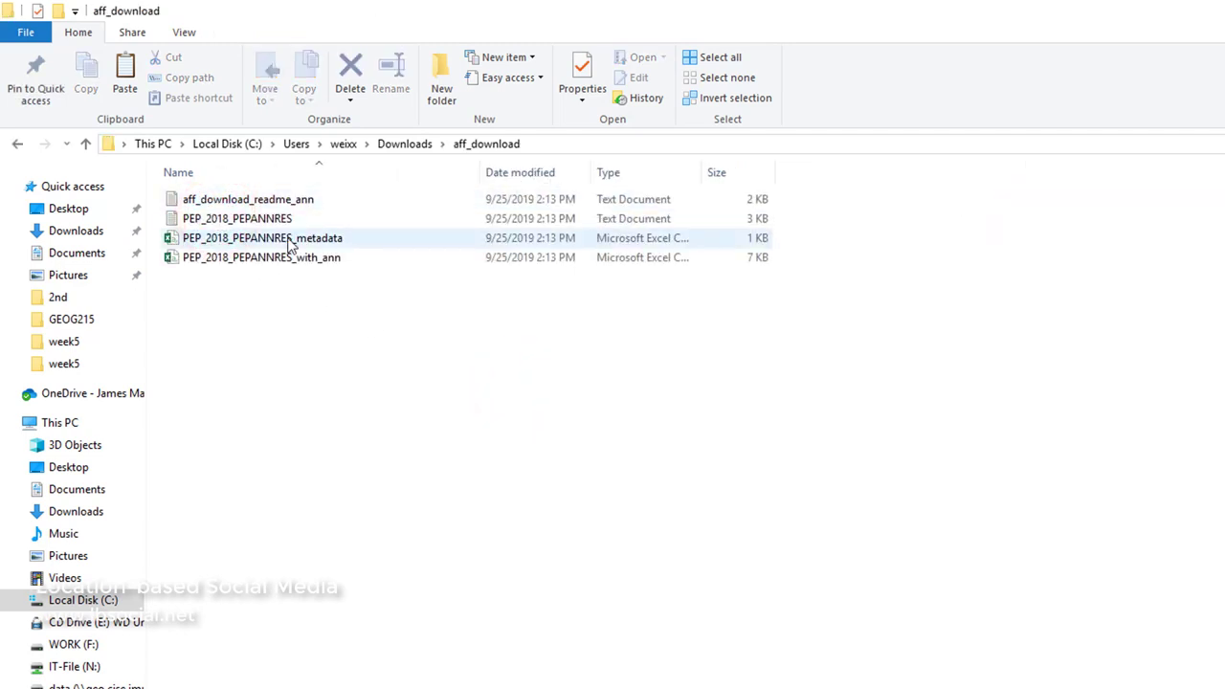
double_click(284, 239)
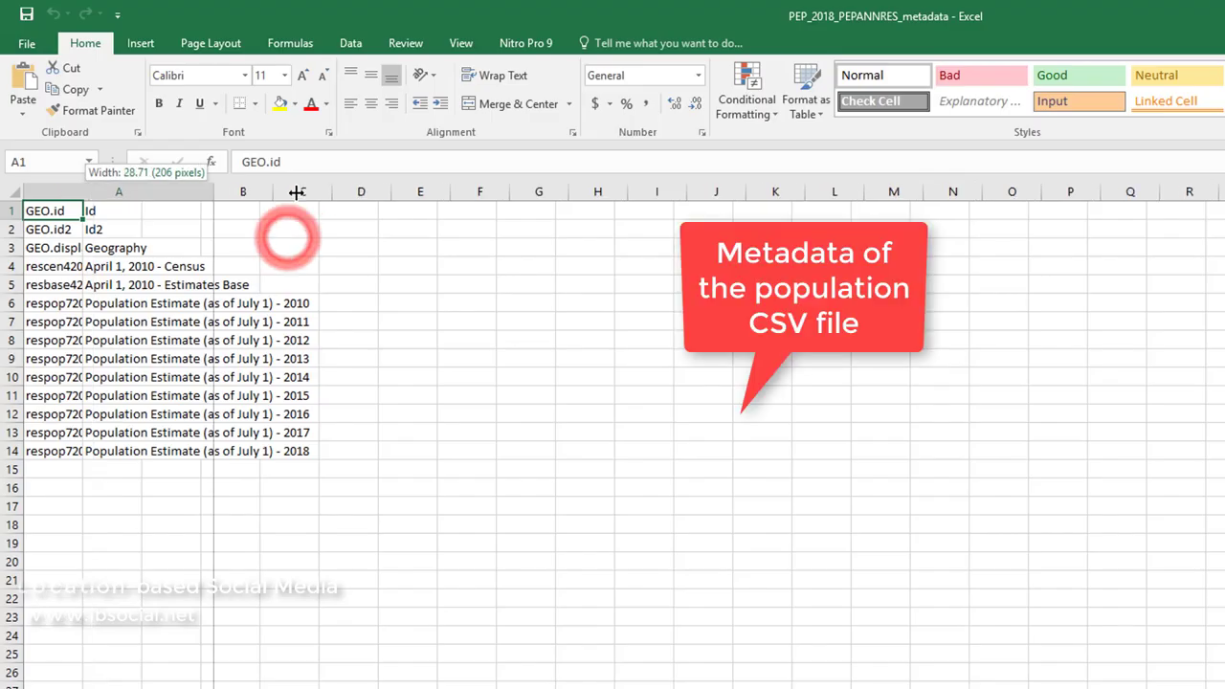
drag(293, 185, 295, 192)
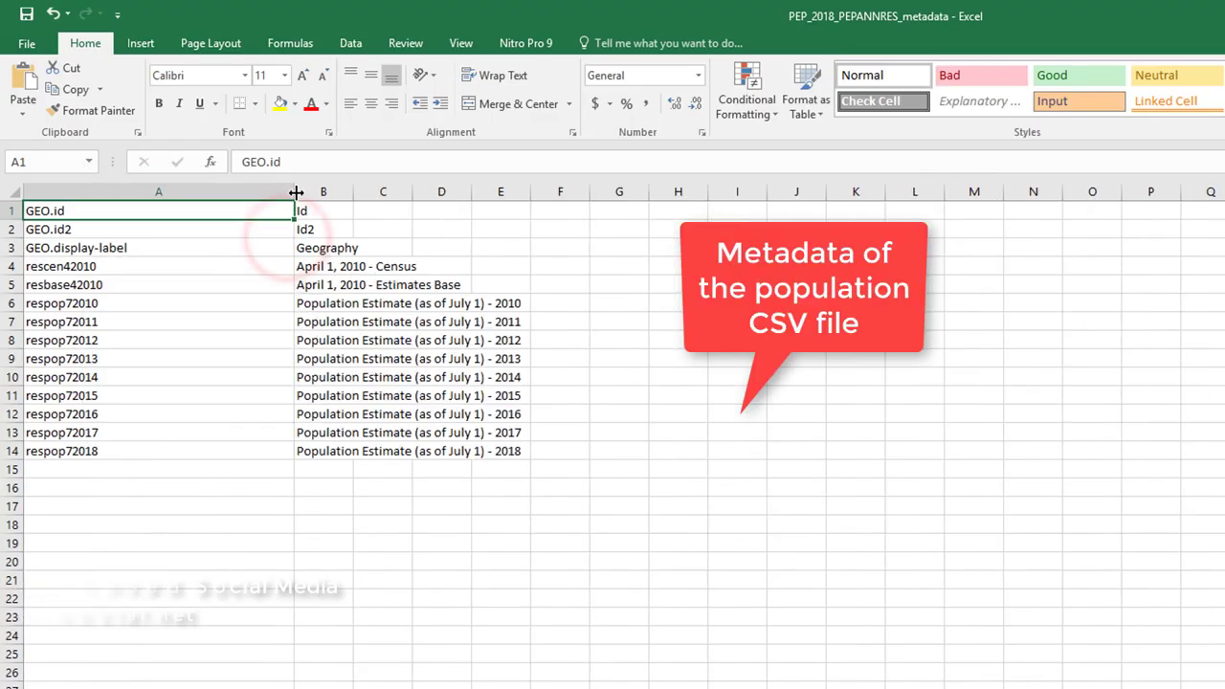
click(210, 466)
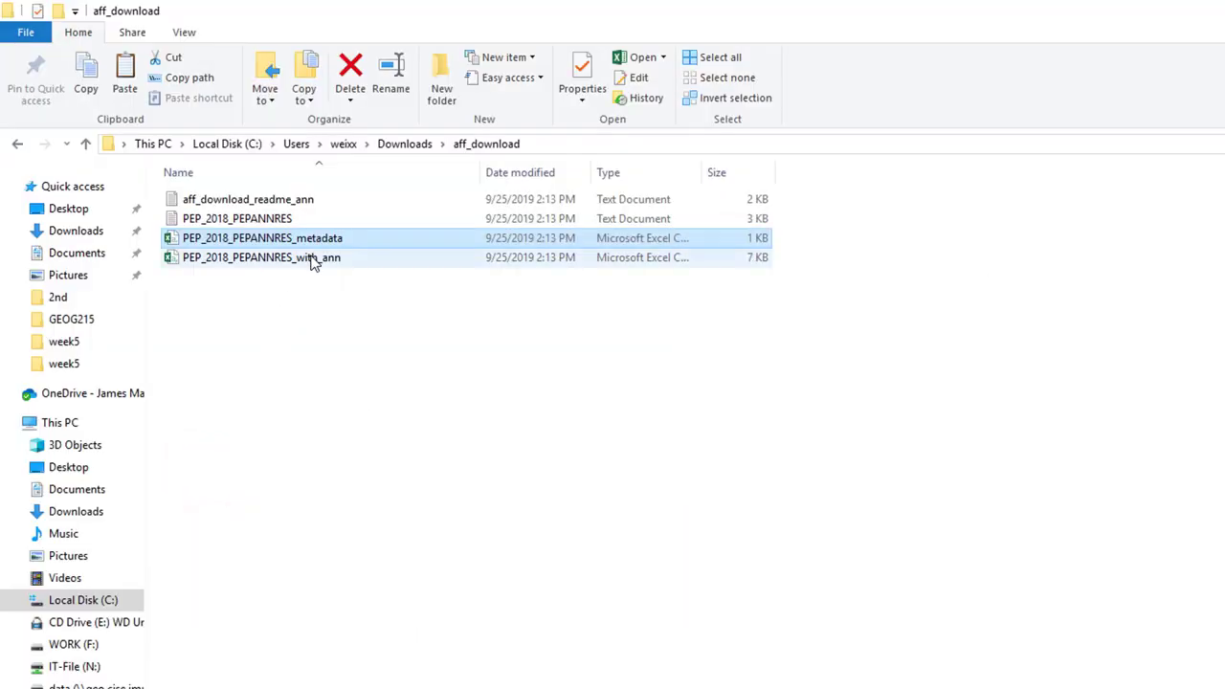
- Open PEP_2018_PEPANNRES_with_ann, widen columns B and C, and check the full population heading in F2
double_click(309, 259)
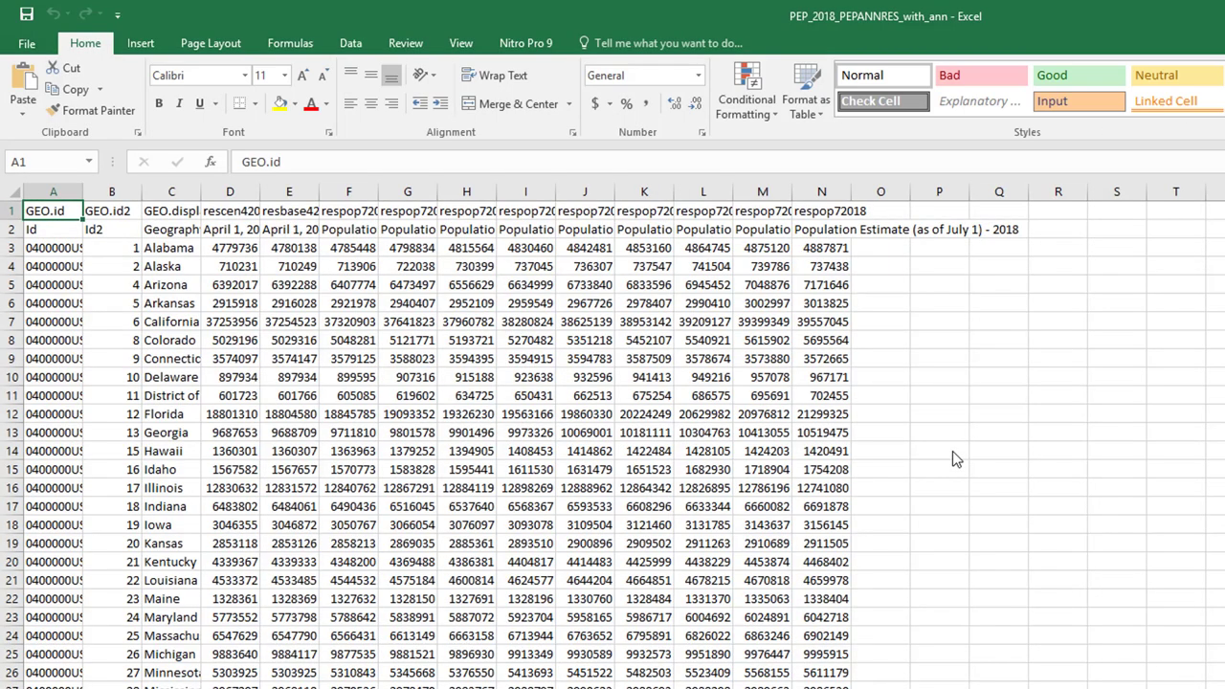
drag(140, 193, 190, 193)
double_click(248, 192)
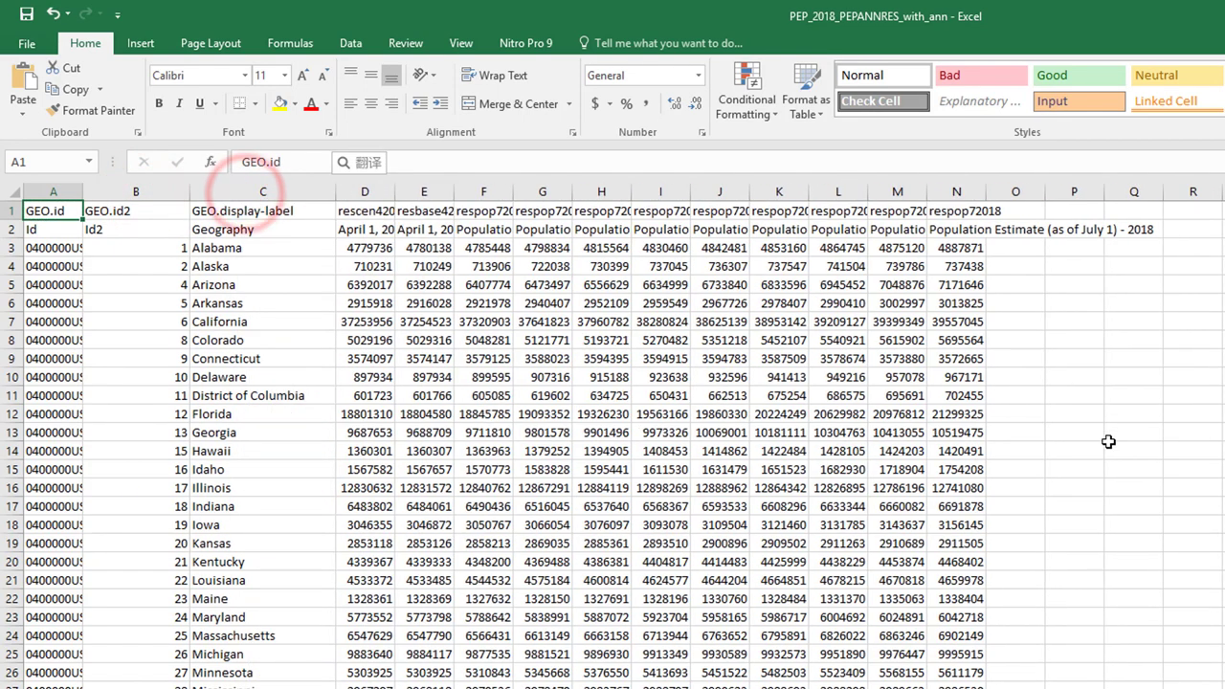
click(472, 230)
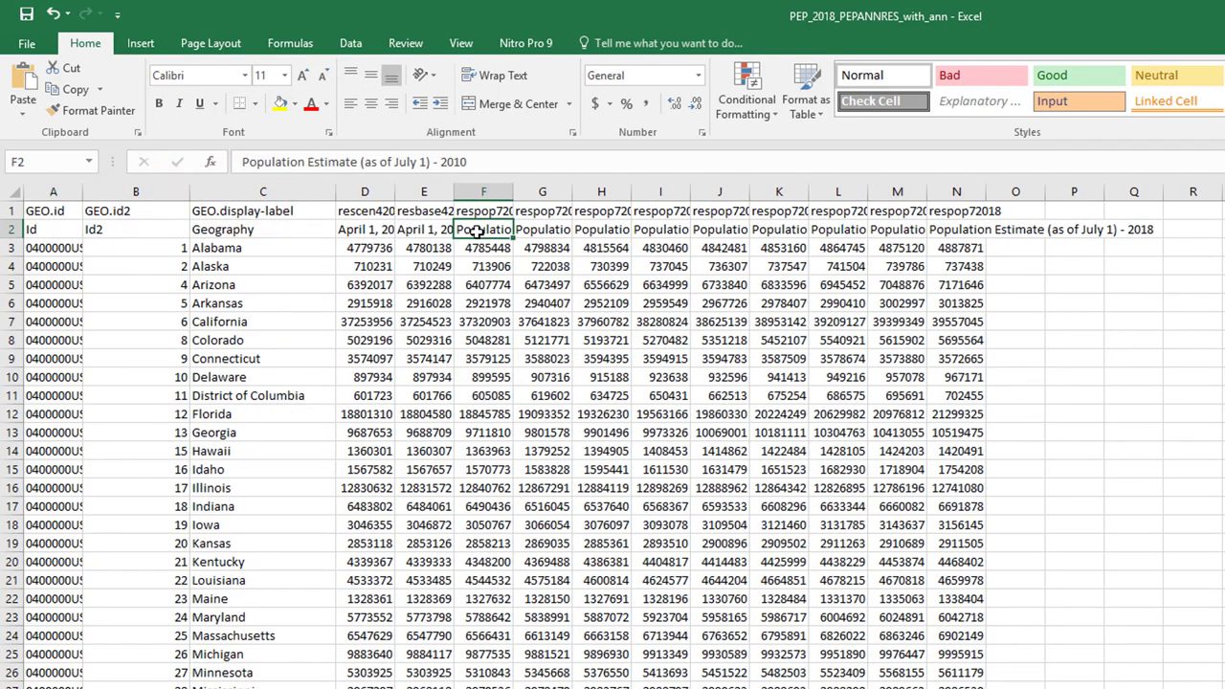
- Delete the redundant first row of field codes and the two April 1, 2010 columns, D and E
click(7, 210)
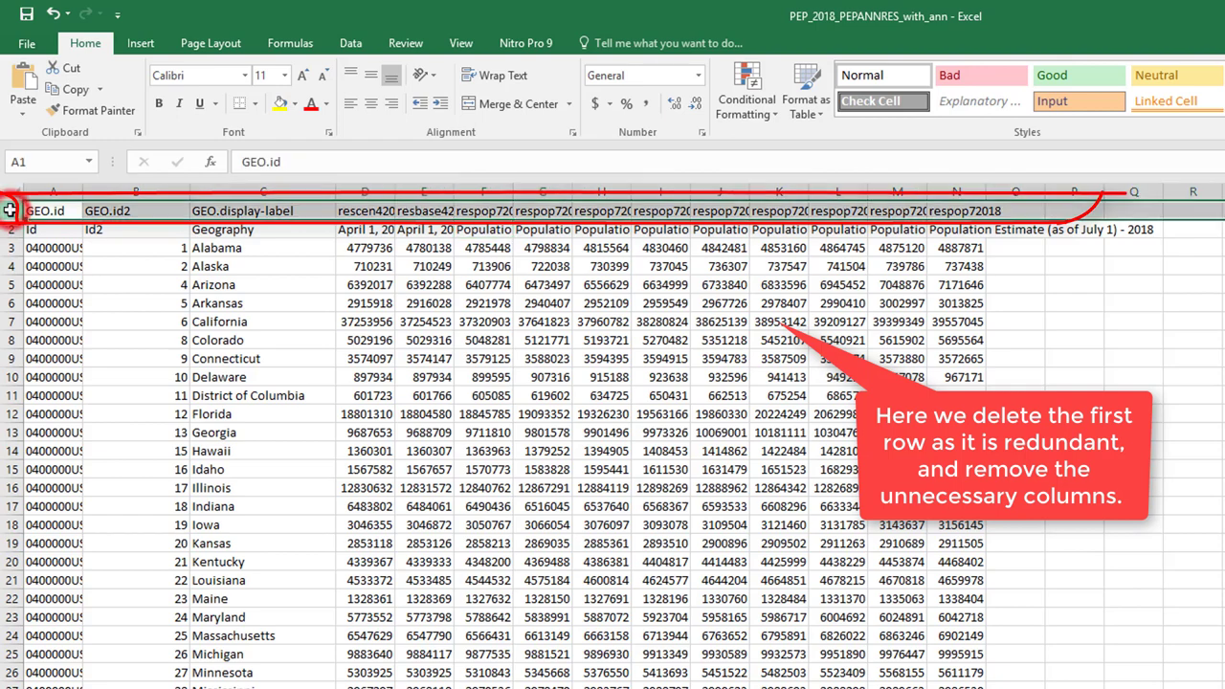
right_click(7, 210)
click(56, 361)
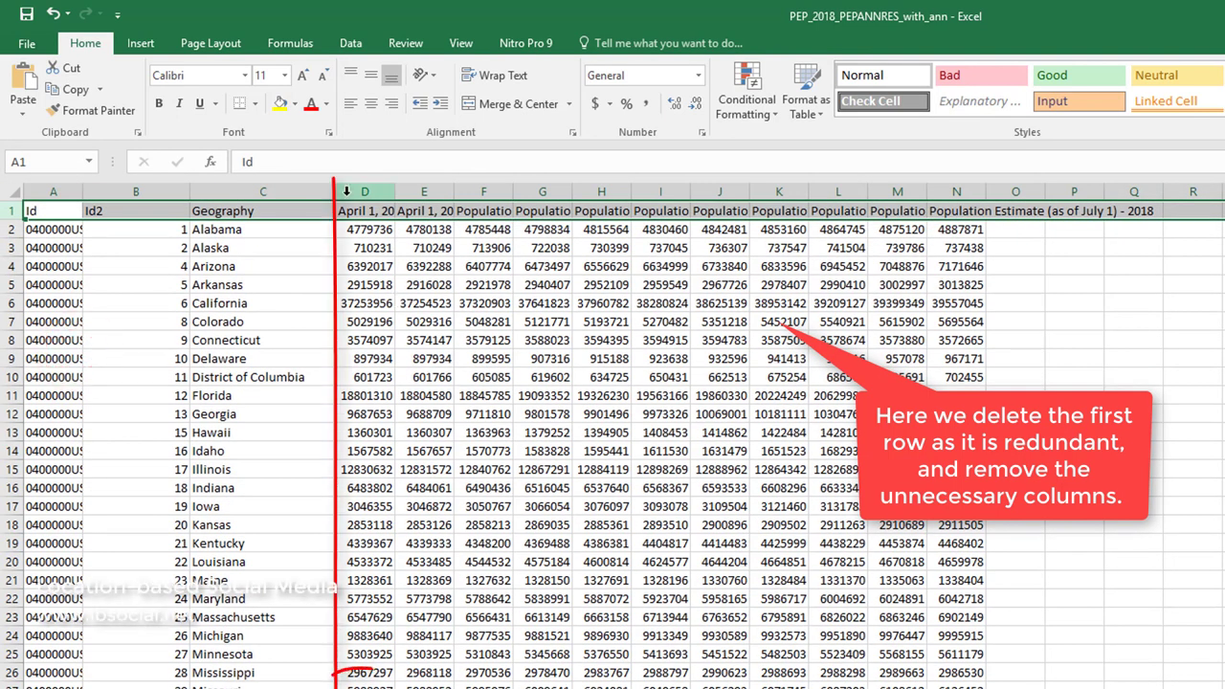
drag(424, 192, 364, 191)
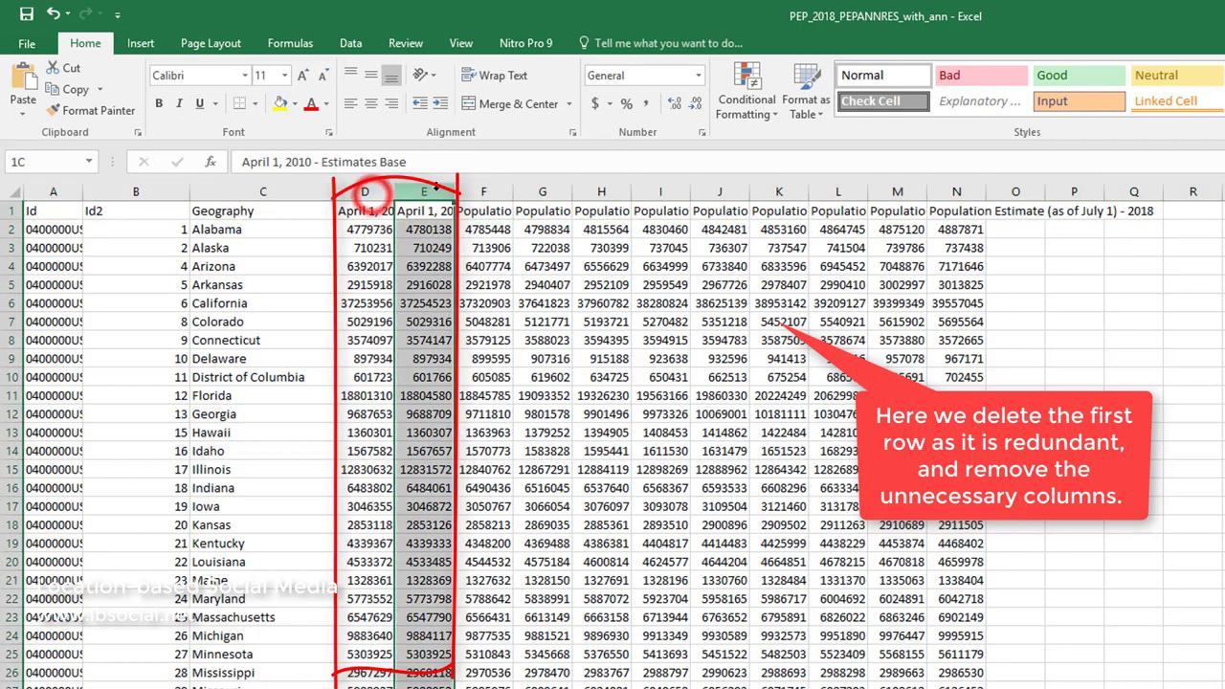
right_click(365, 190)
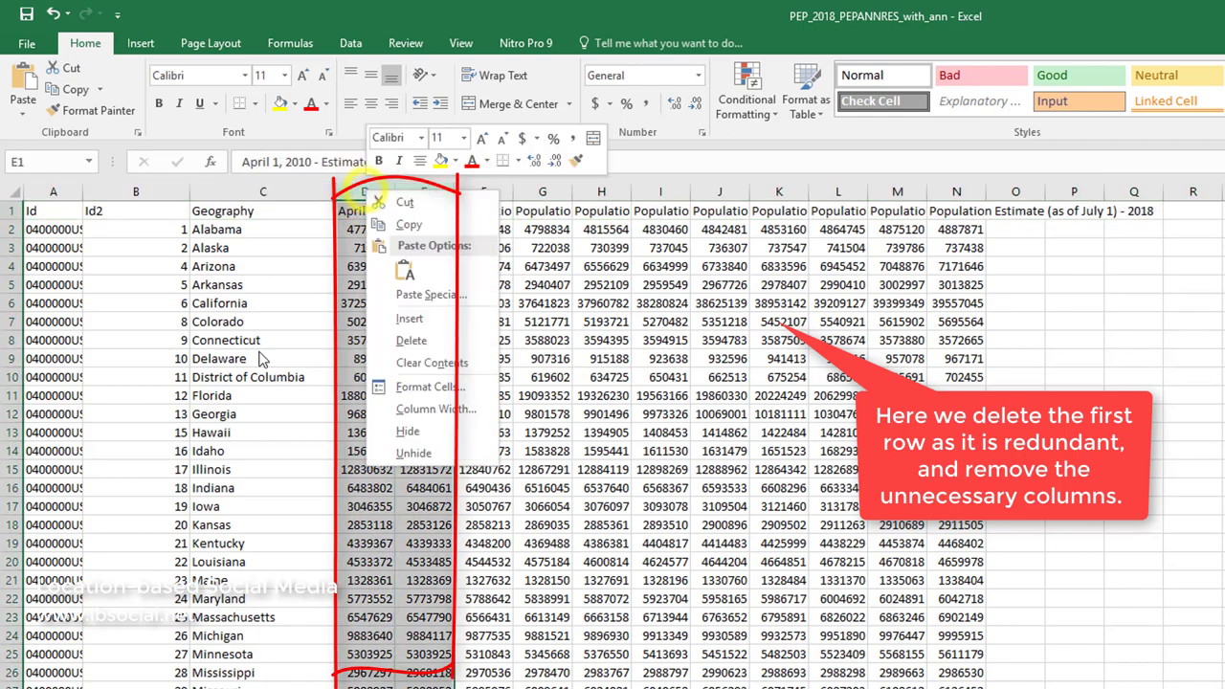
click(409, 340)
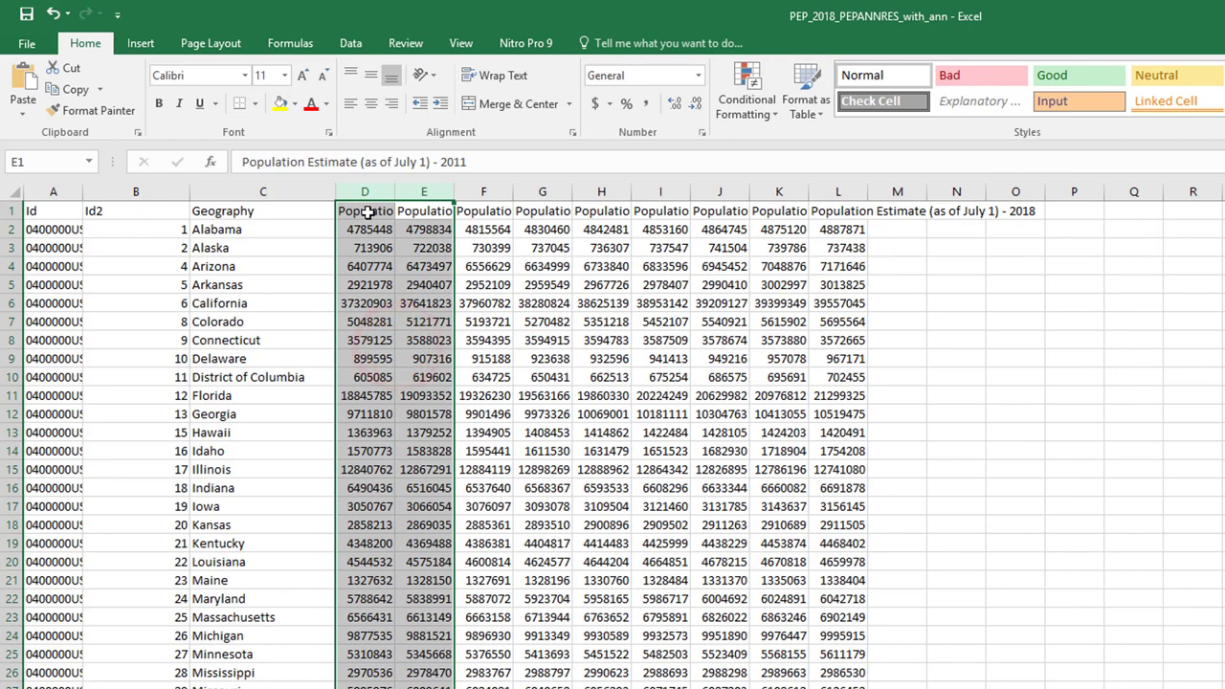
- Rename the 2010 population estimate heading in D1 to p2010
click(369, 213)
text(p2010)
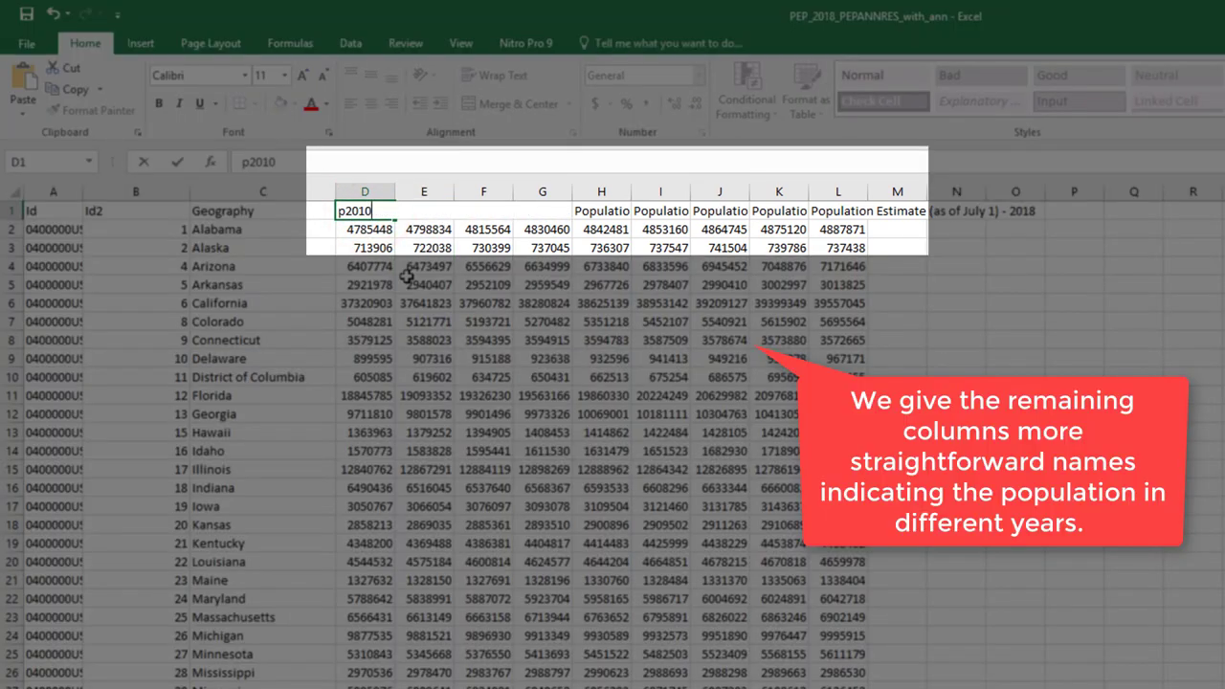
key(Return)
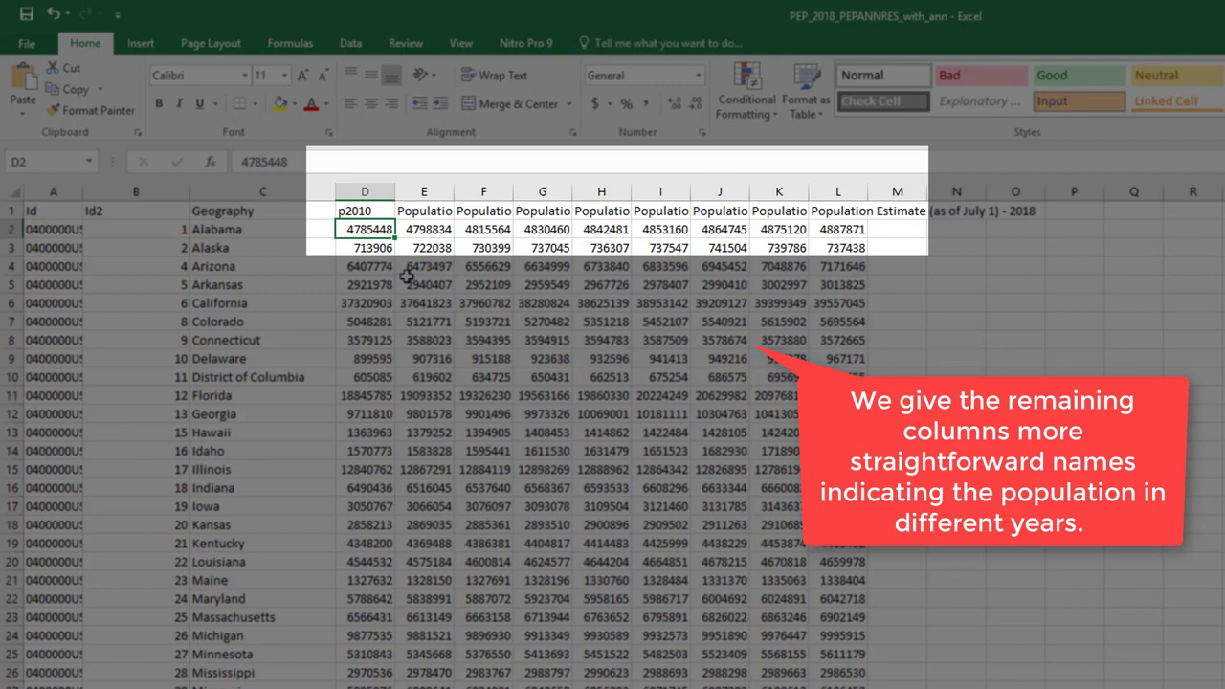
- Fill the heading series from p2010 in D1 across E1:L1 to produce p2011 through p2018
click(426, 211)
click(364, 210)
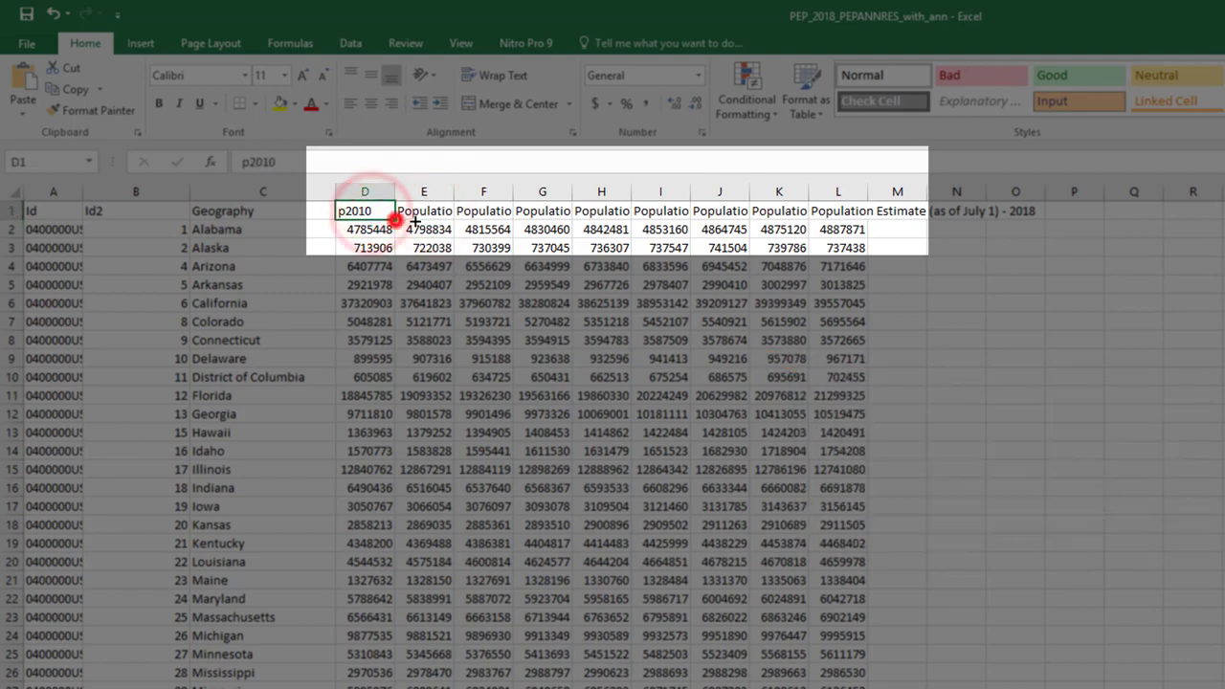
drag(394, 222, 879, 228)
click(1071, 339)
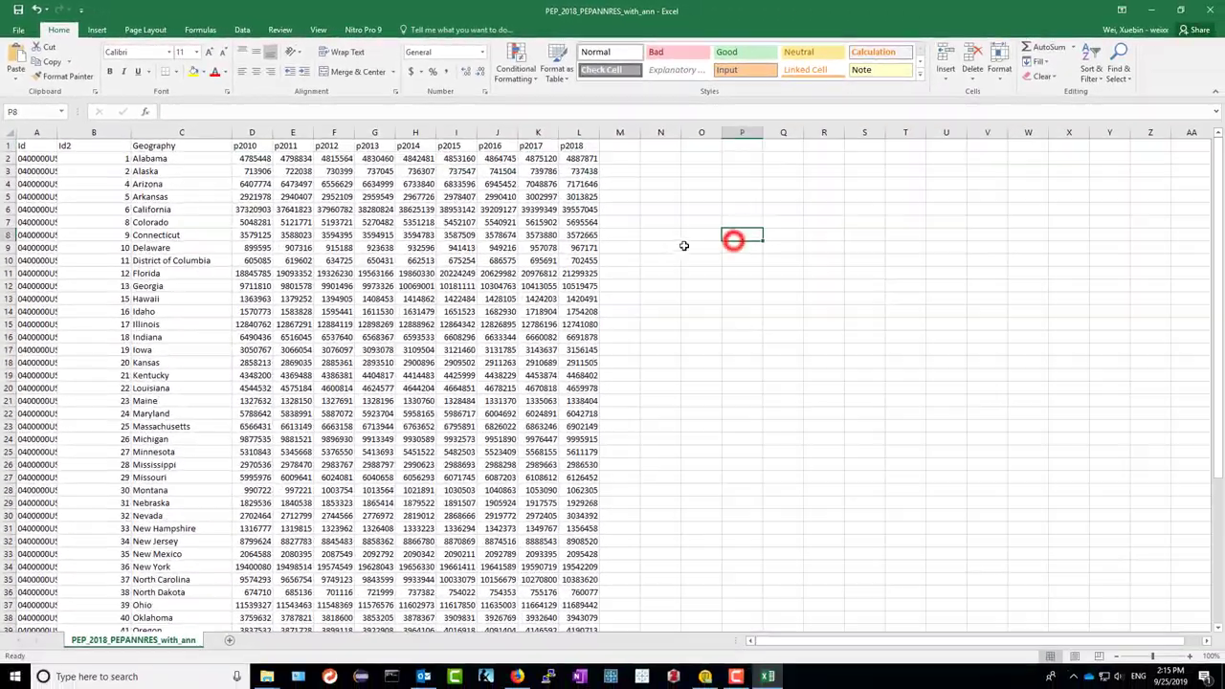
- Close the workbook, saving the changes as a comma-delimited CSV named PEP_2018_PEPANNRES_with_ann_clean in aff_download
click(1208, 9)
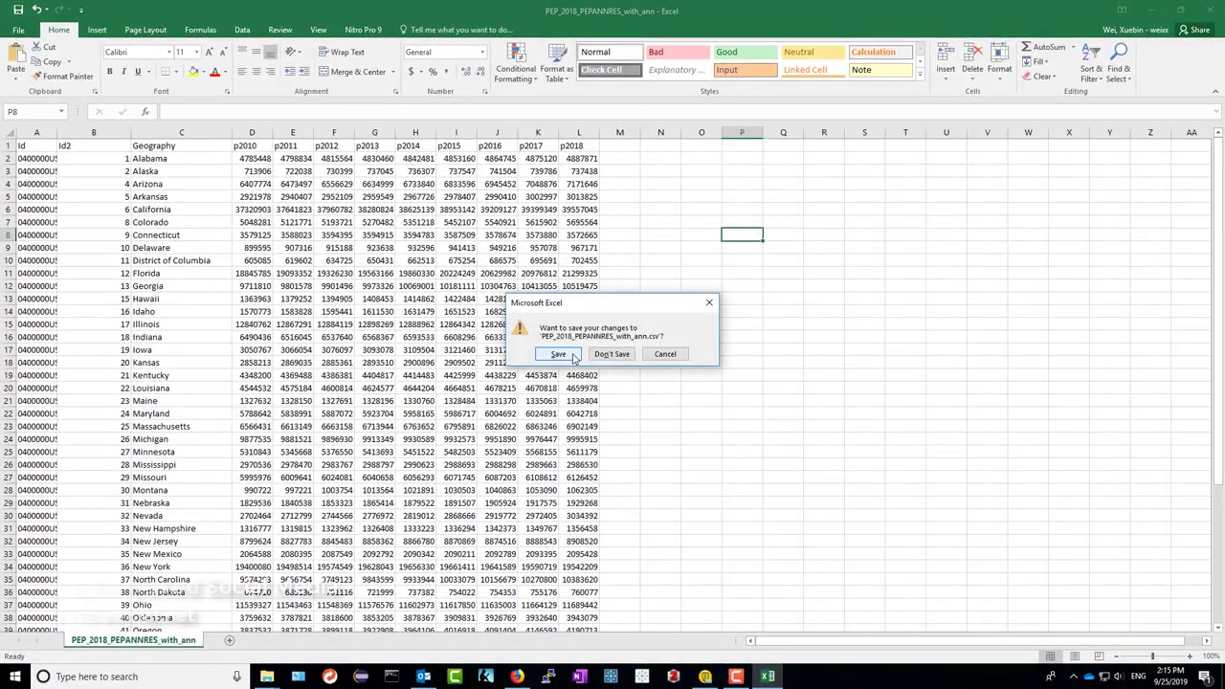
click(574, 356)
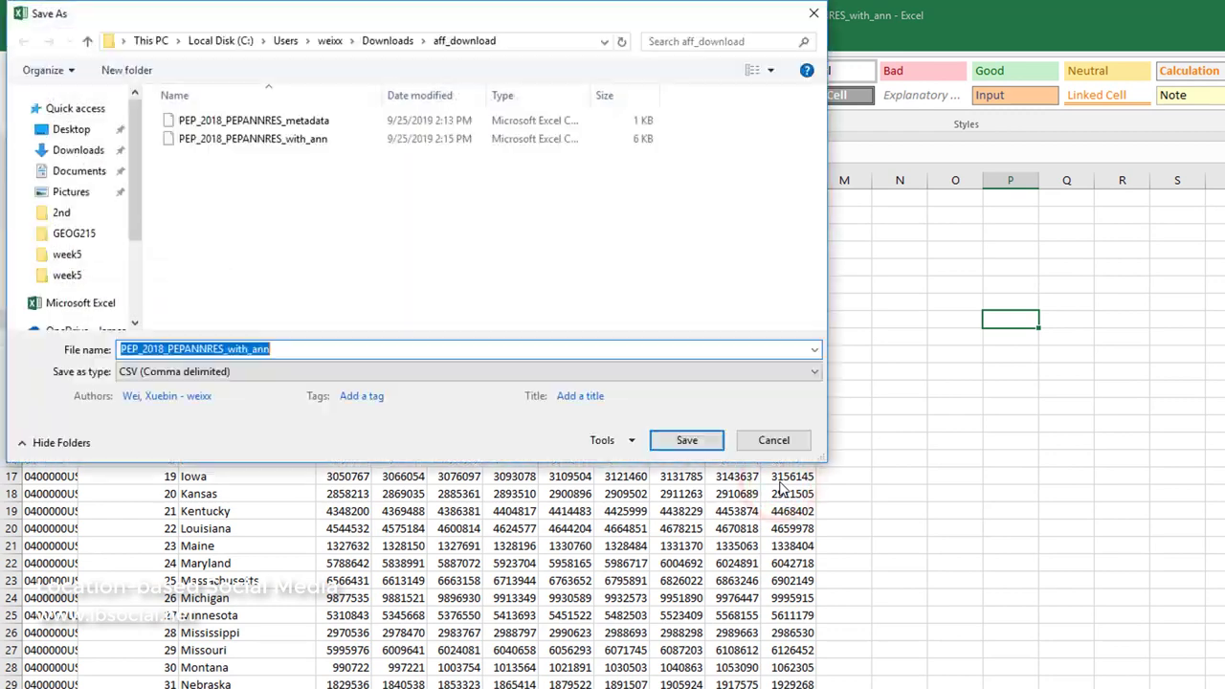
click(314, 351)
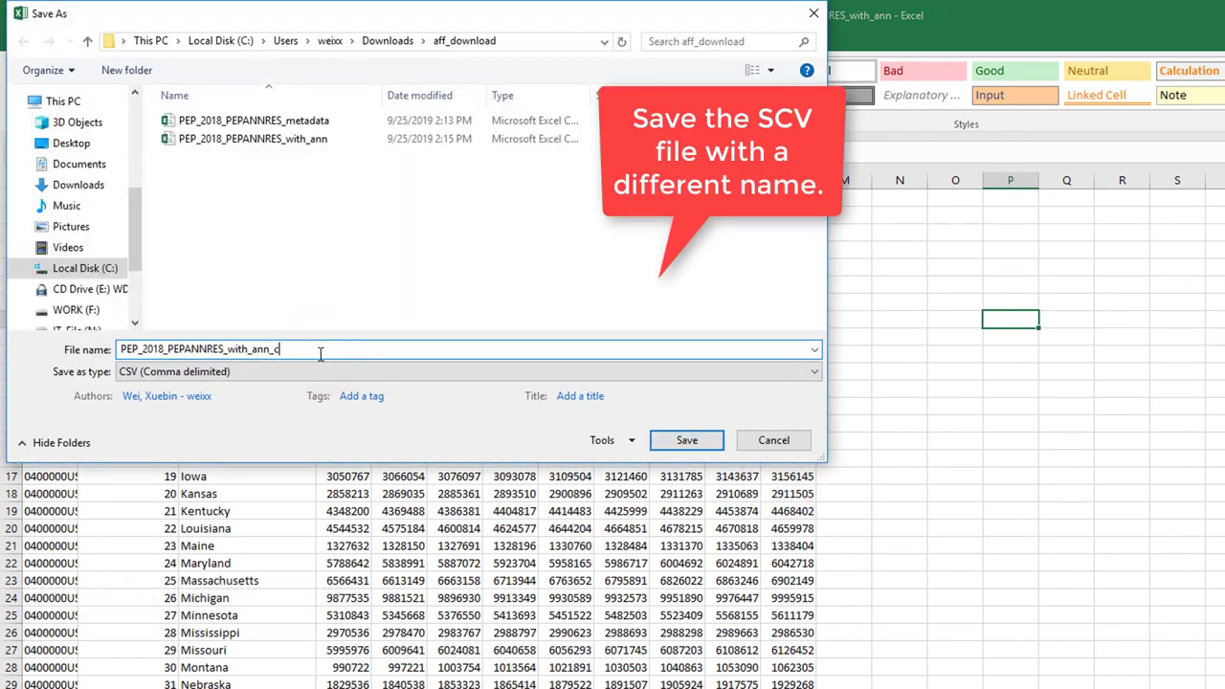
text(_clean)
click(670, 441)
click(735, 512)
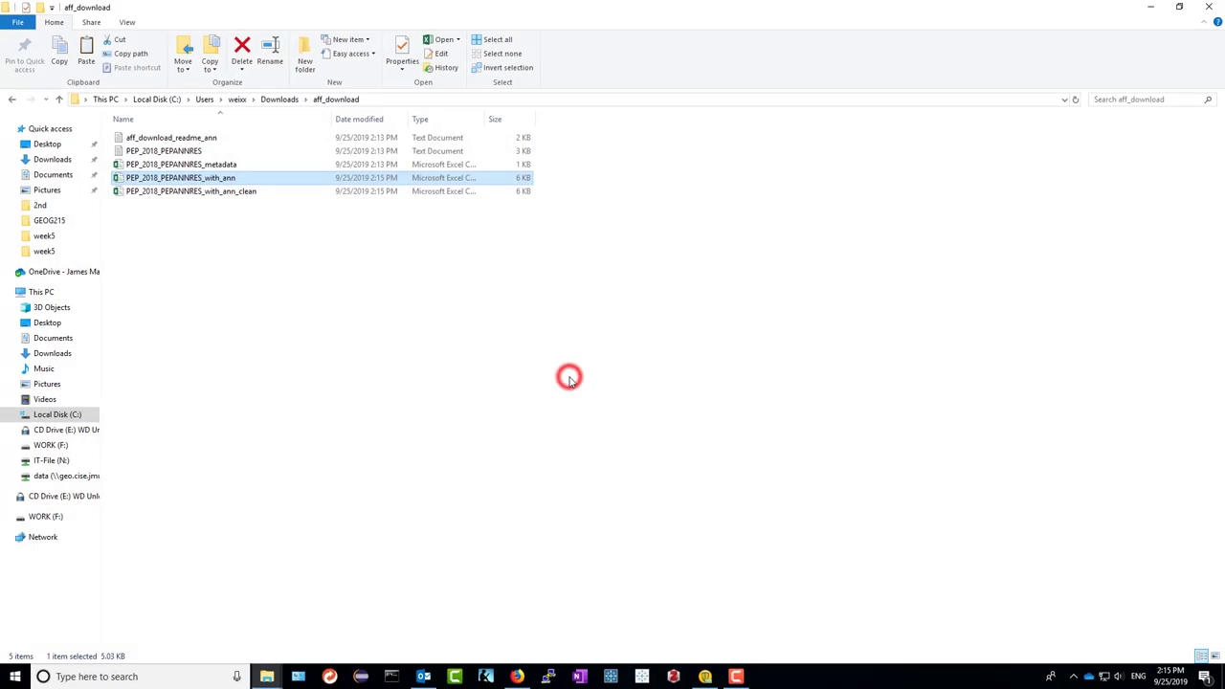
- Open the Census Bureau TIGER/Line Shapefiles site in the browser and request the 2019 States (and equivalent) layer
click(507, 316)
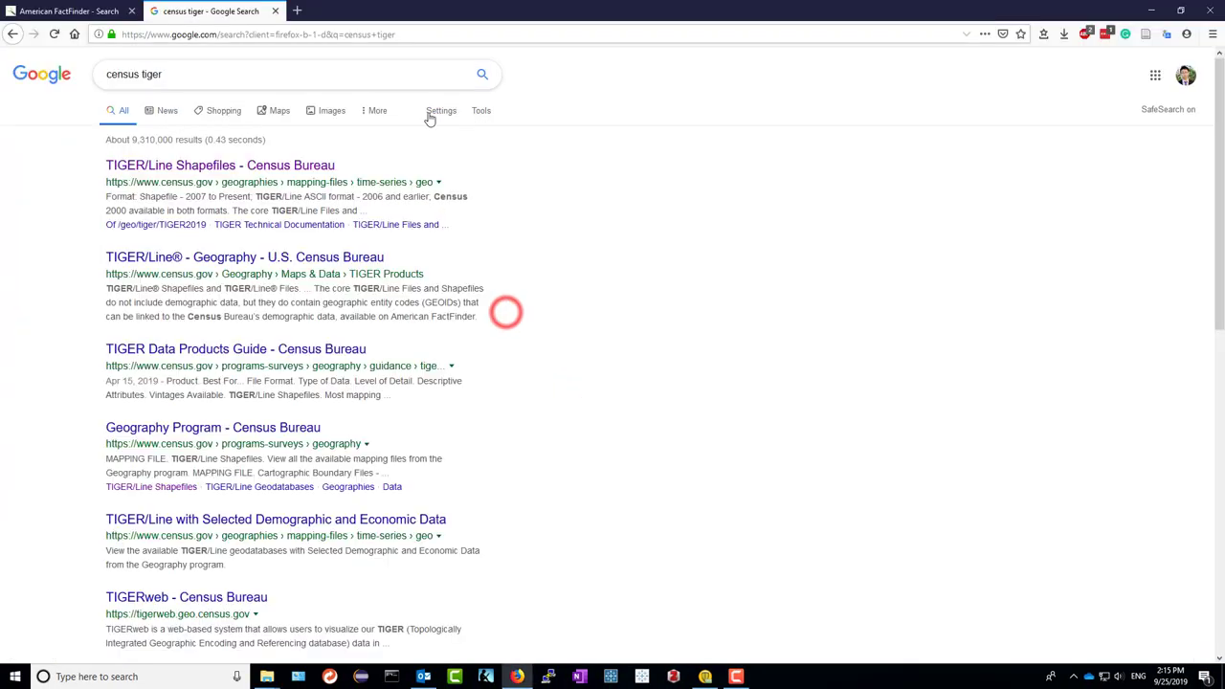
click(319, 167)
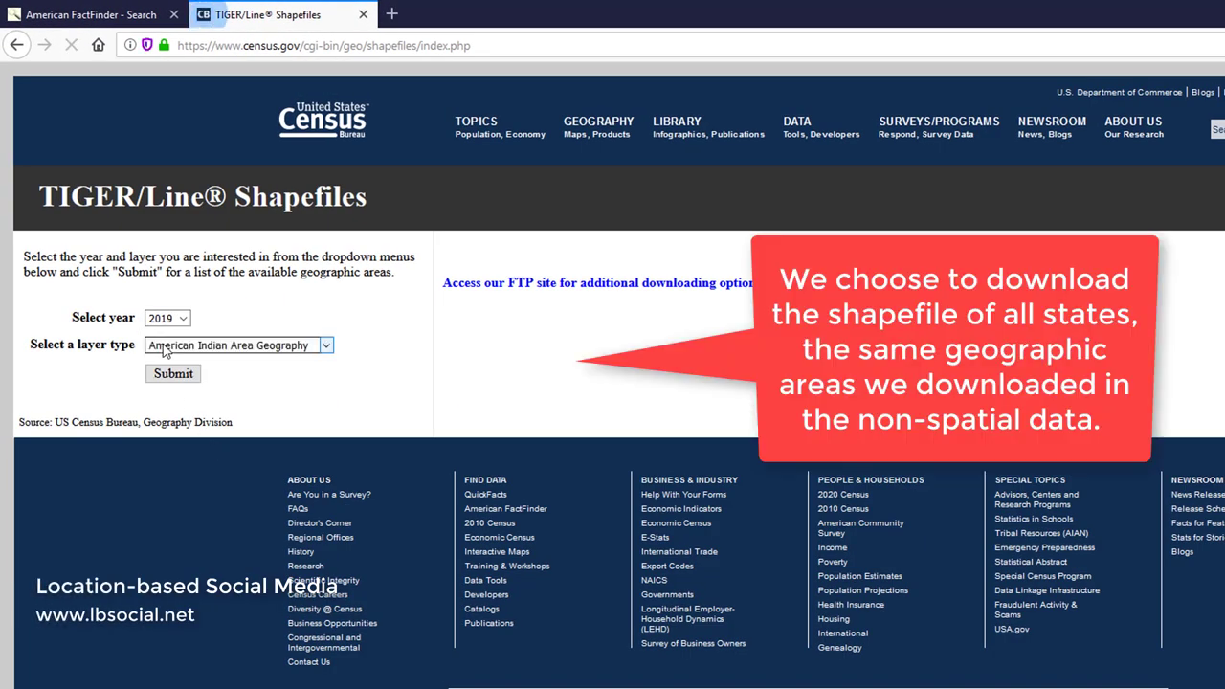
click(176, 350)
scroll(243, 541, down, 2)
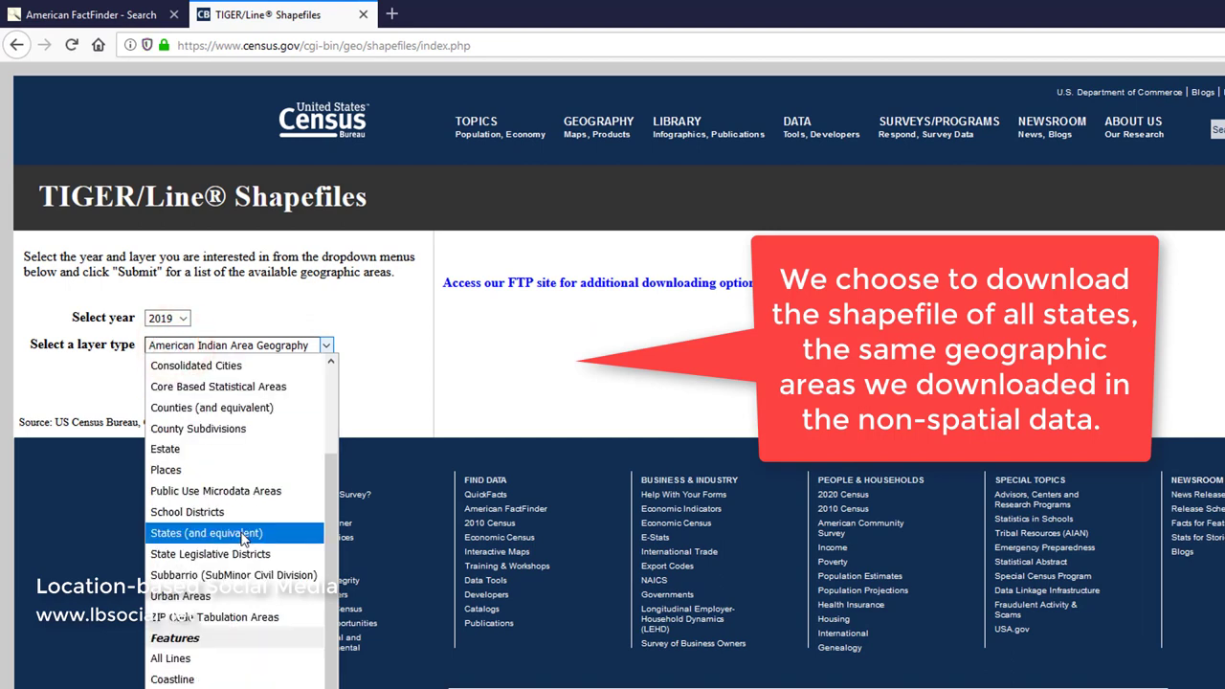
click(243, 539)
click(186, 376)
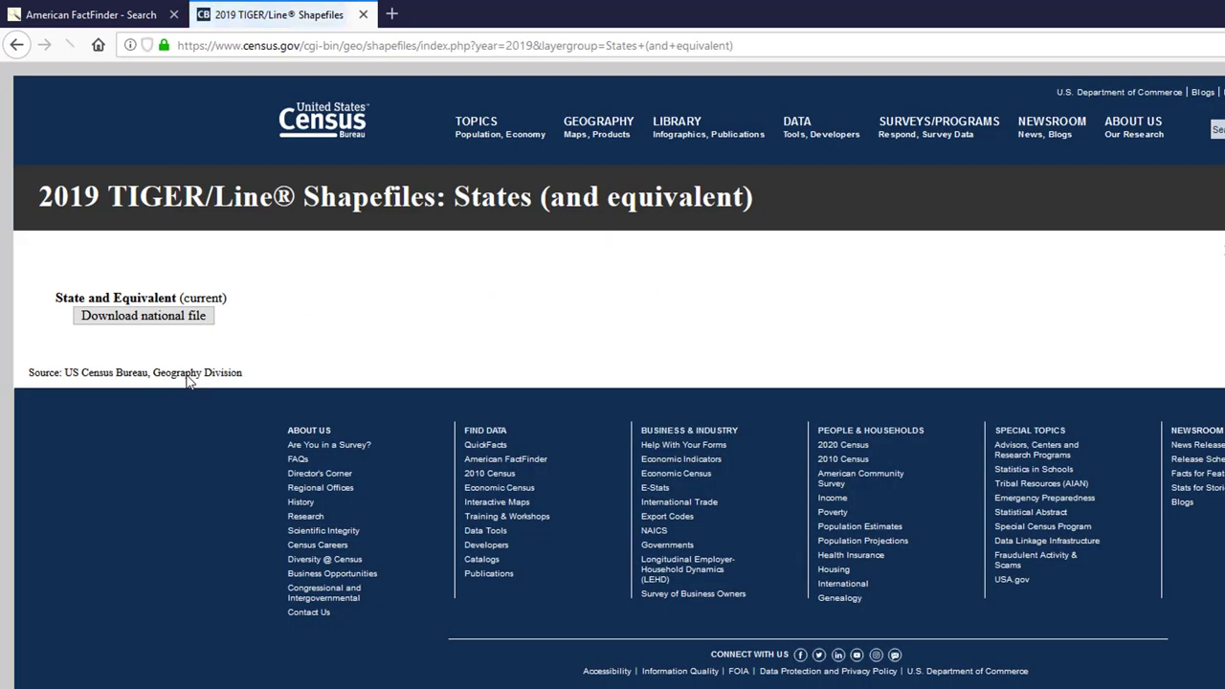
- Download the national State and Equivalent shapefile and show the archive in its containing folder
click(191, 317)
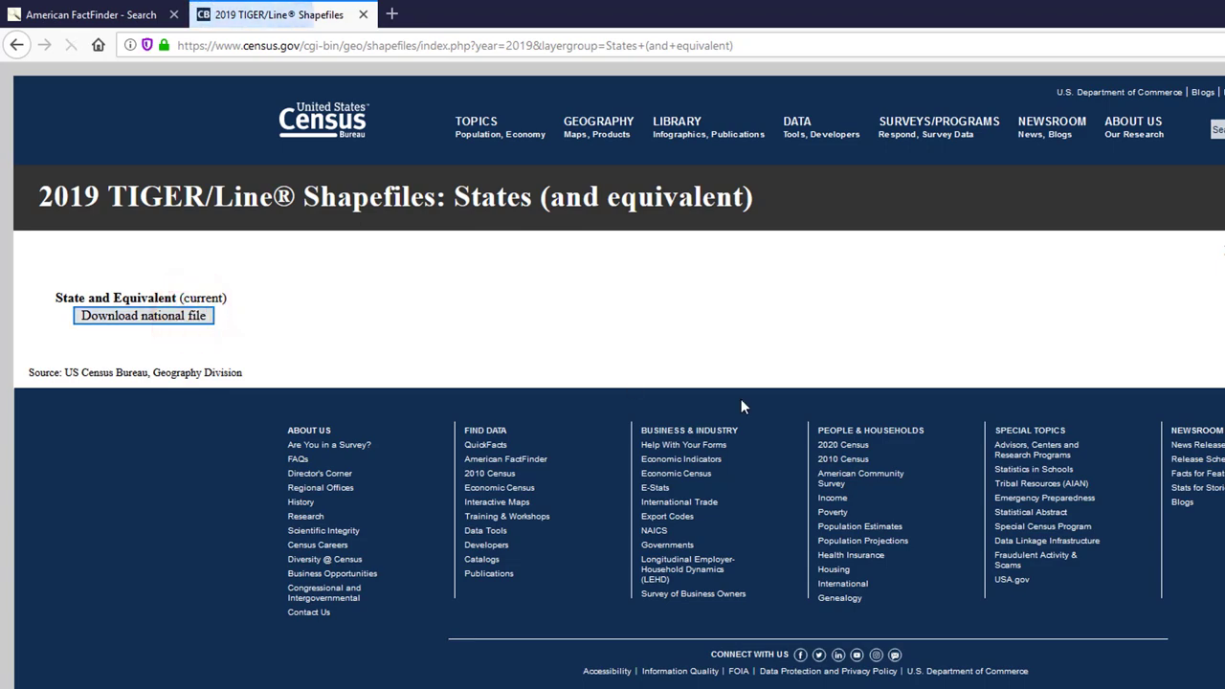
click(879, 538)
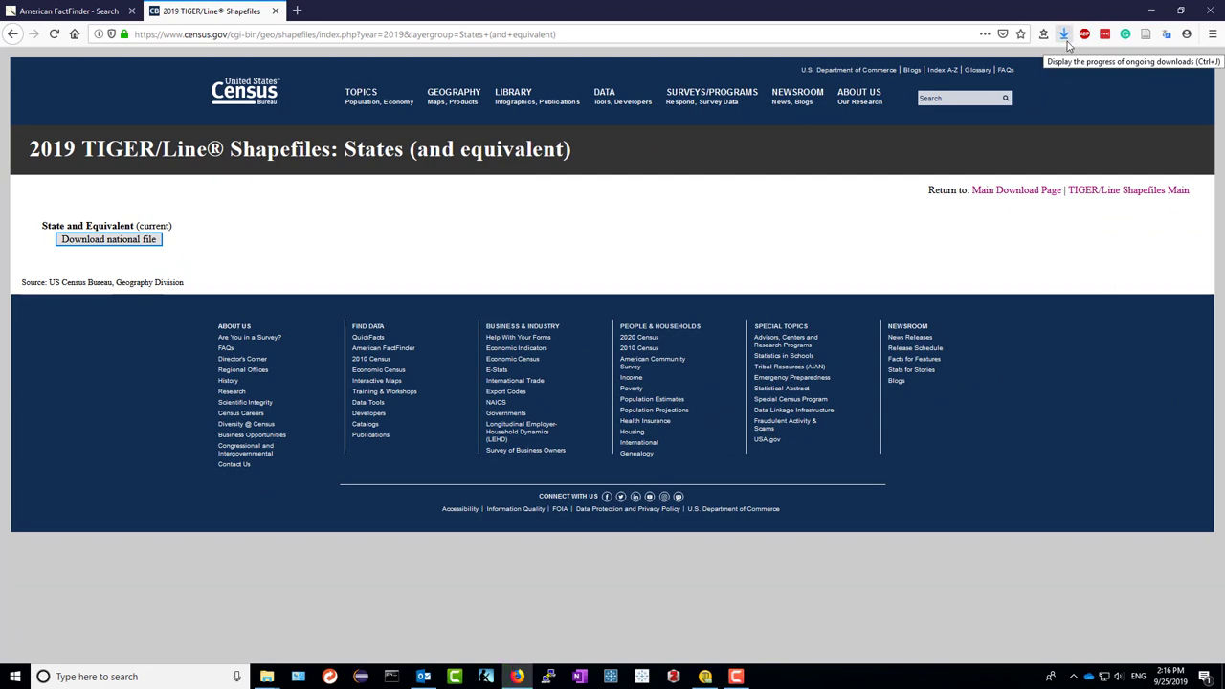
click(1064, 35)
click(1051, 72)
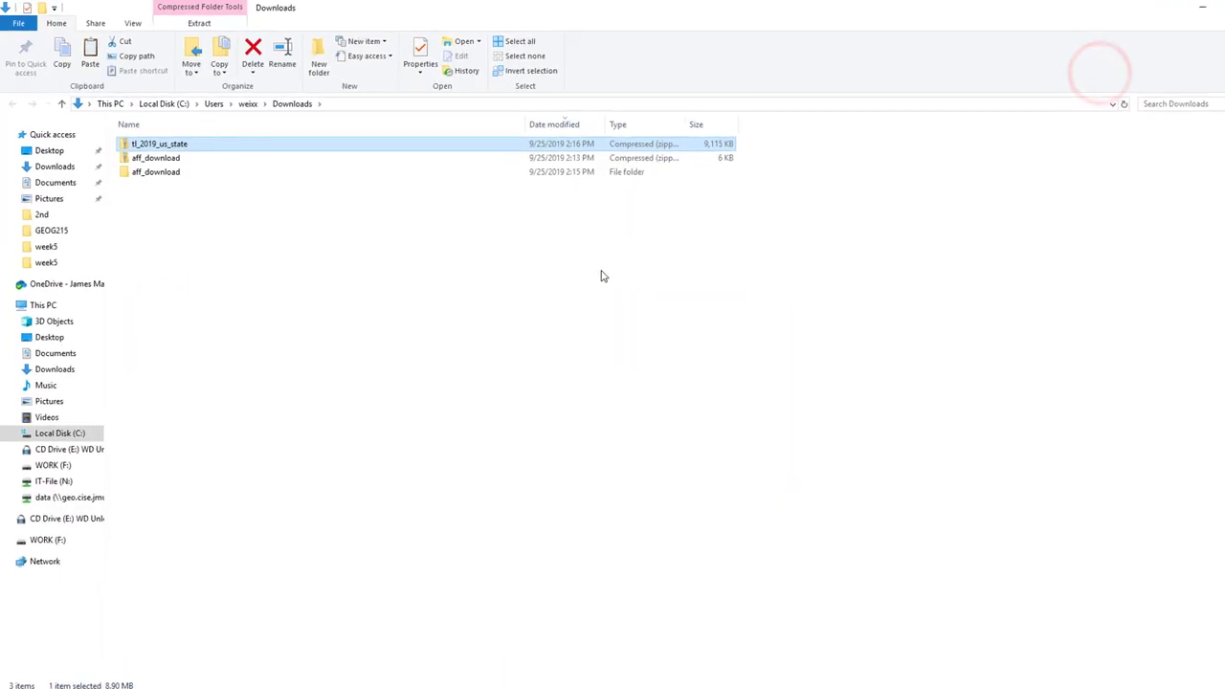
- Extract the tl_2019_us_state archive with 7-Zip into its own folder and open that folder to view the shapefile components
right_click(176, 144)
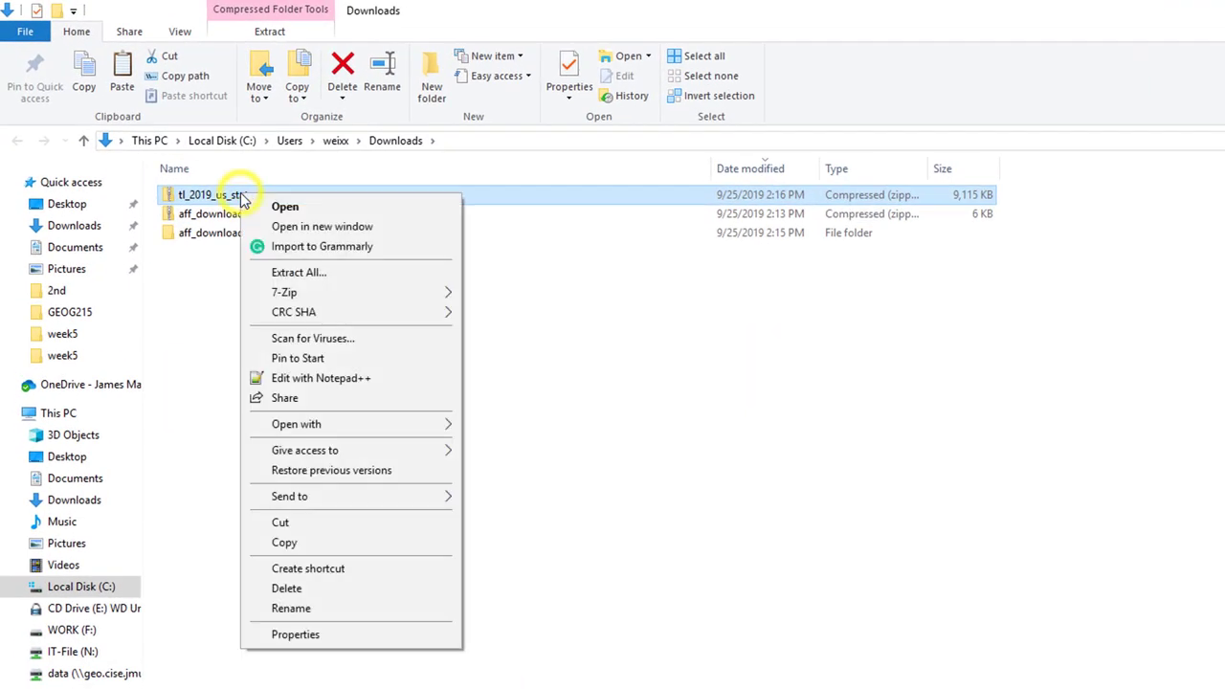
mouse_move(418, 292)
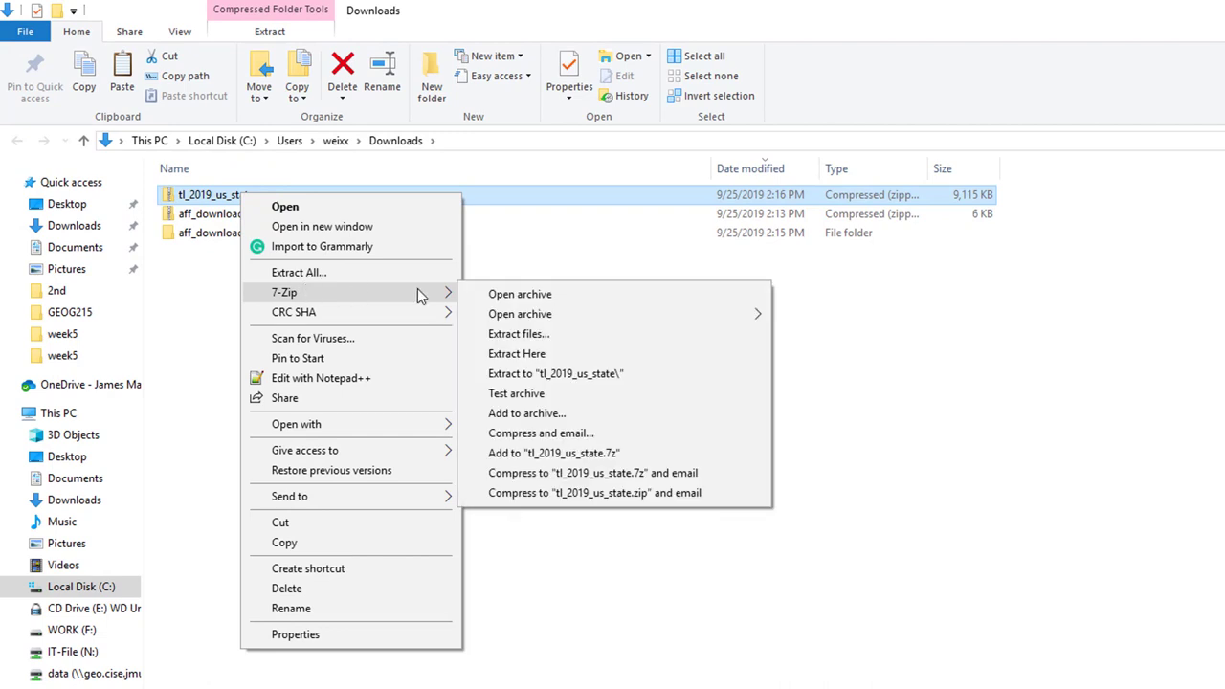
click(577, 379)
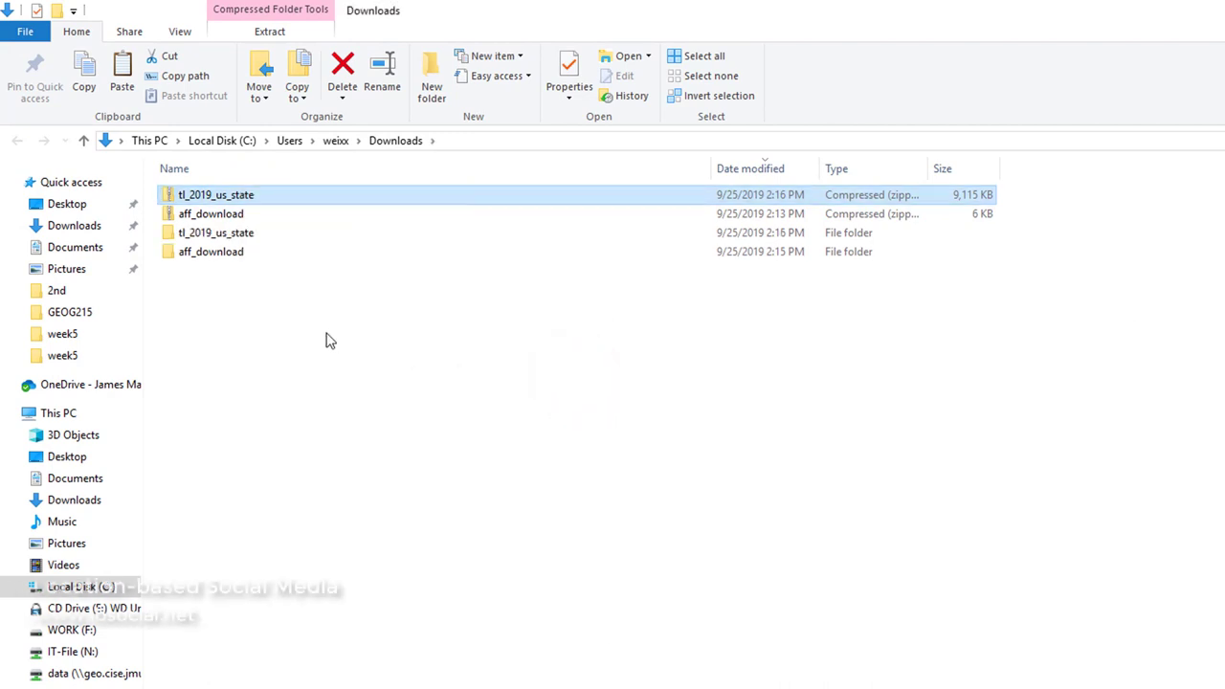
double_click(230, 237)
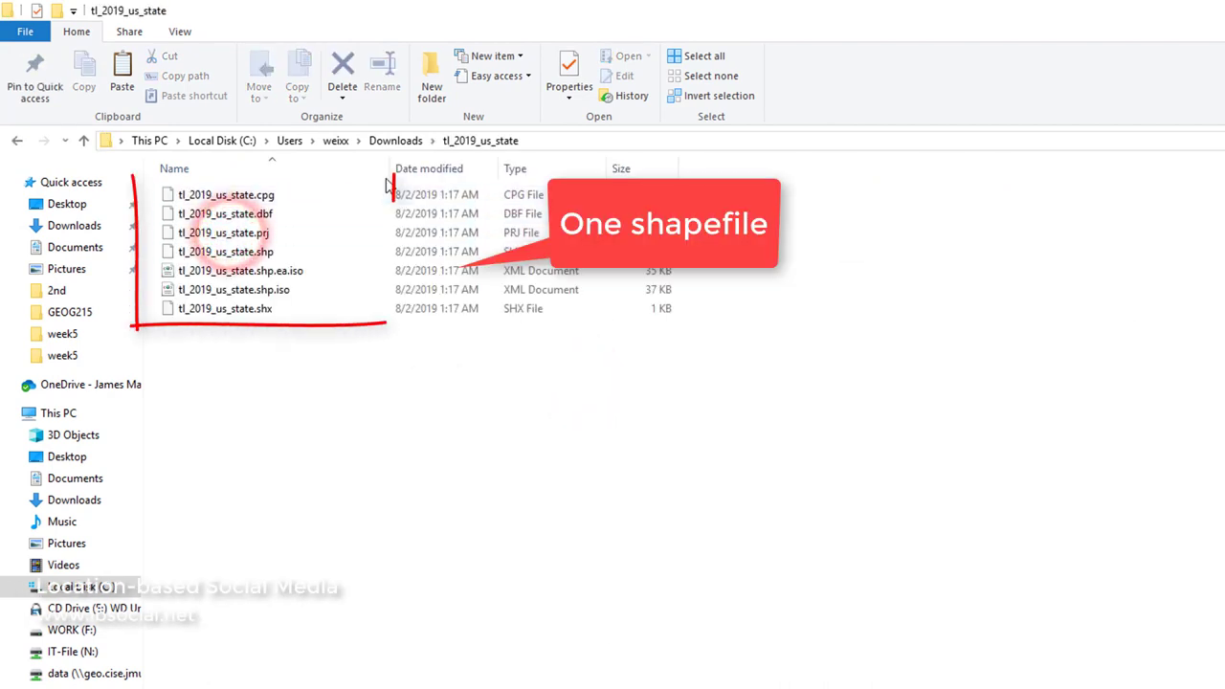
drag(392, 172, 469, 172)
- Go to the empty lab5 folder inside geog215 and copy its full path
click(501, 450)
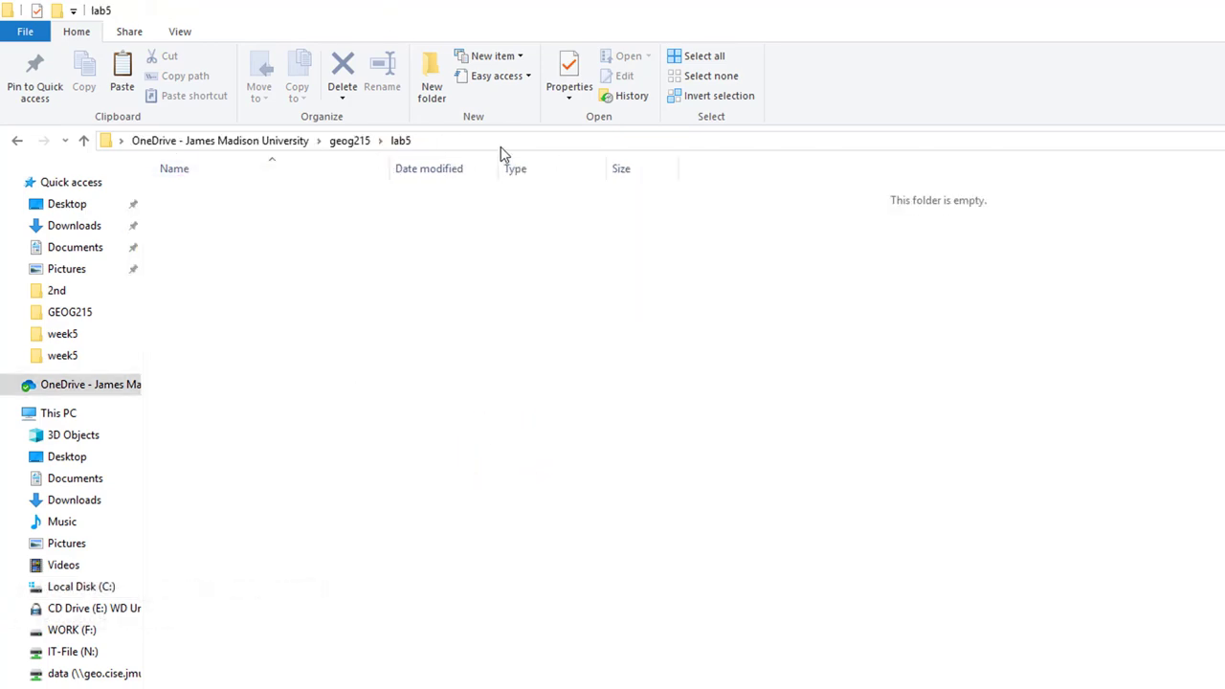
click(501, 146)
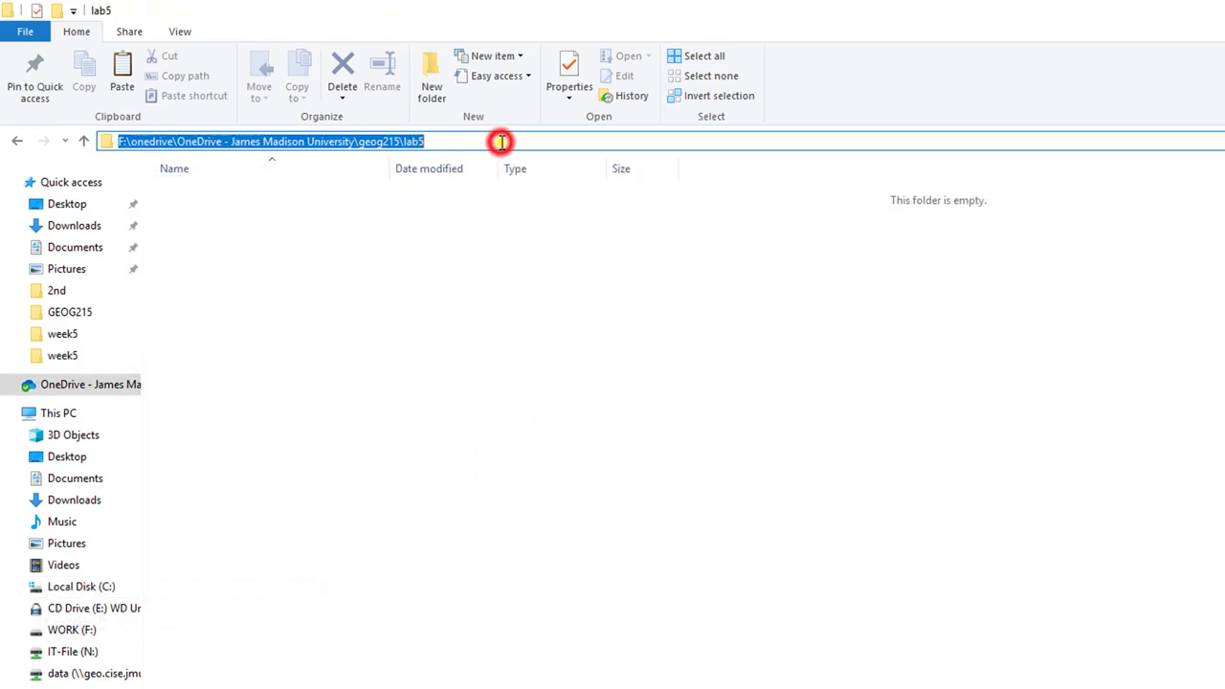
right_click(500, 145)
click(536, 200)
- Launch ArcGIS Pro and start a new project from the blank Map template
click(196, 681)
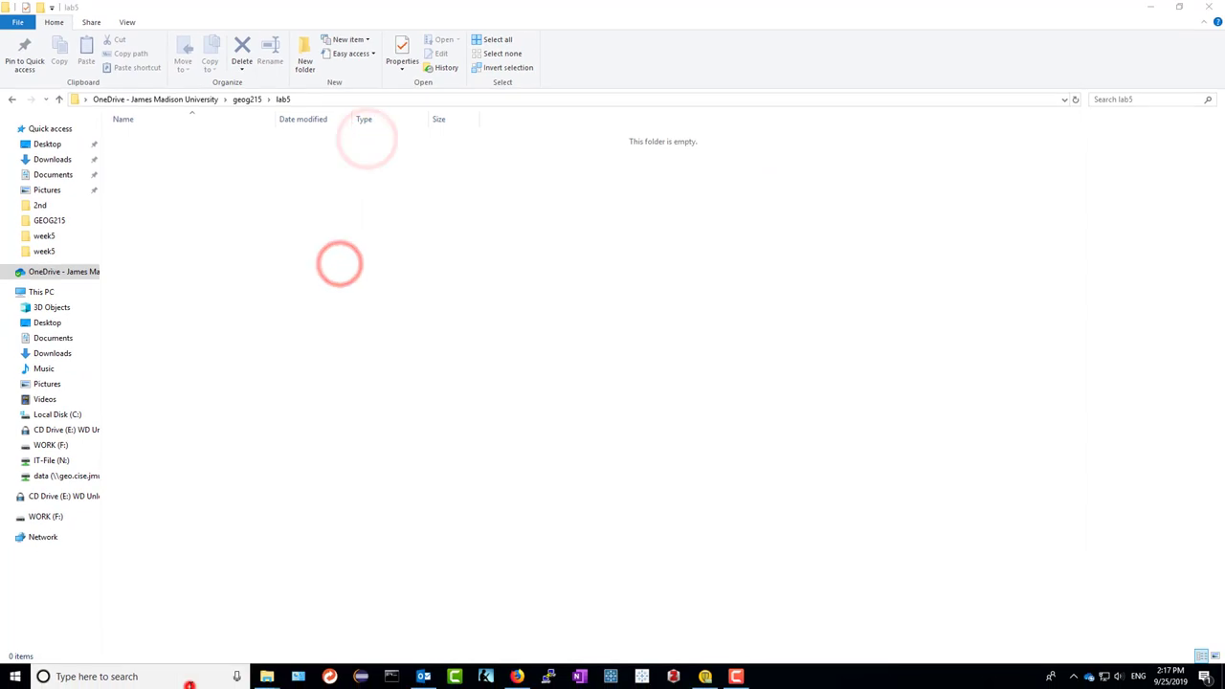
text(arc)
key(Return)
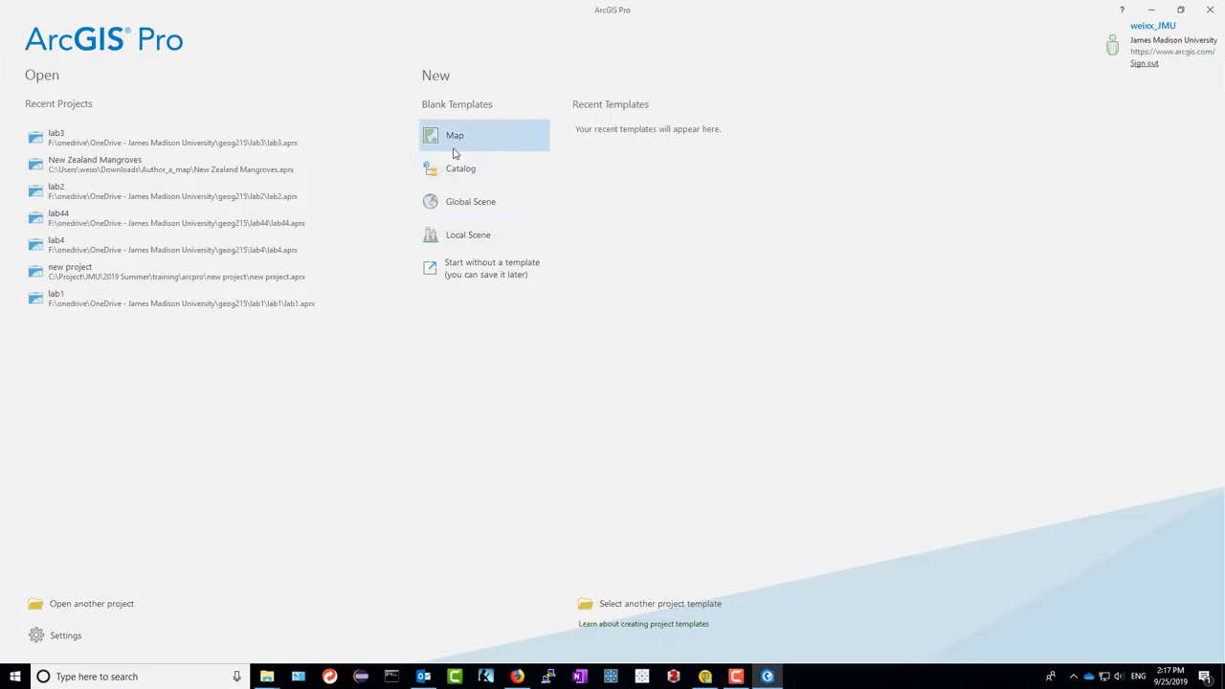
click(455, 139)
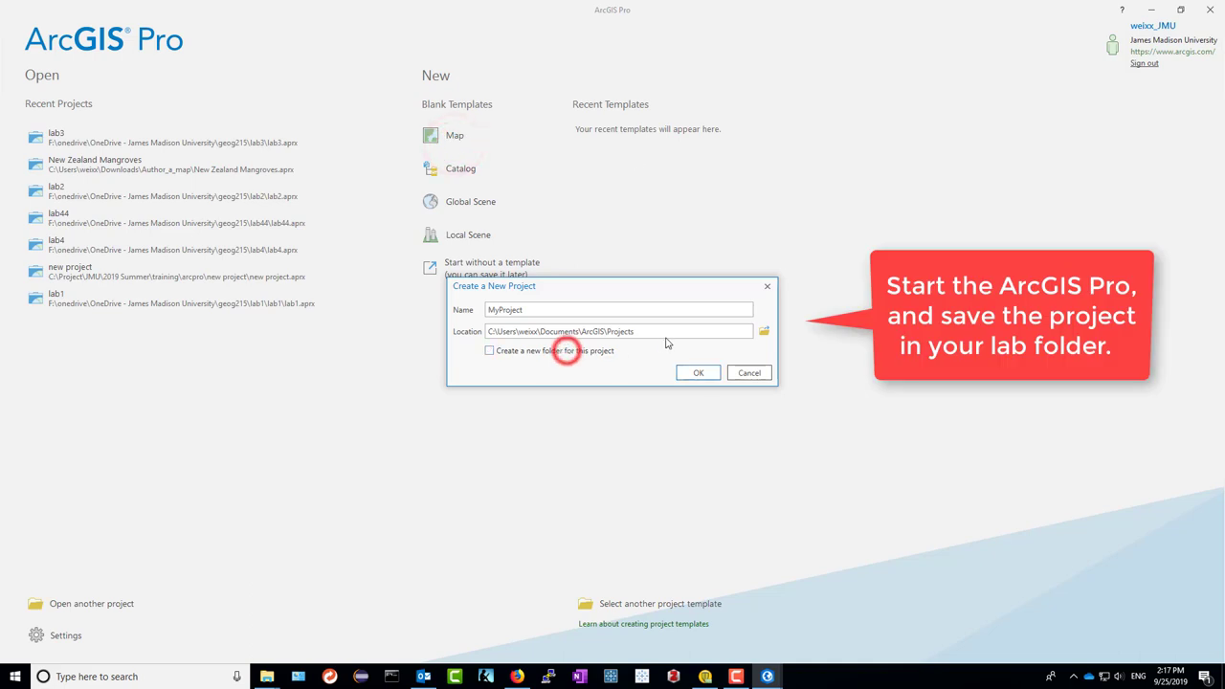
- Create the project as lab5, located in F:\onedrive\OneDrive - James Madison University\geog215\lab5, without a new project folder
key(ctrl+a)
key(ctrl+v)
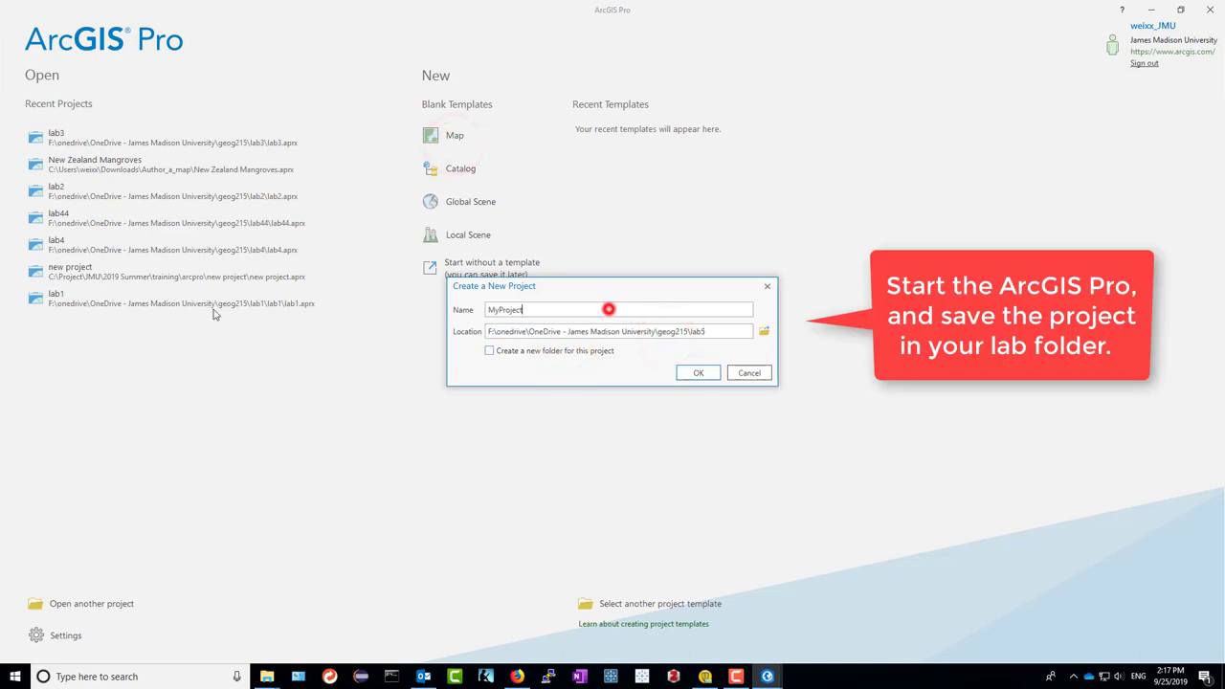
text(lab5)
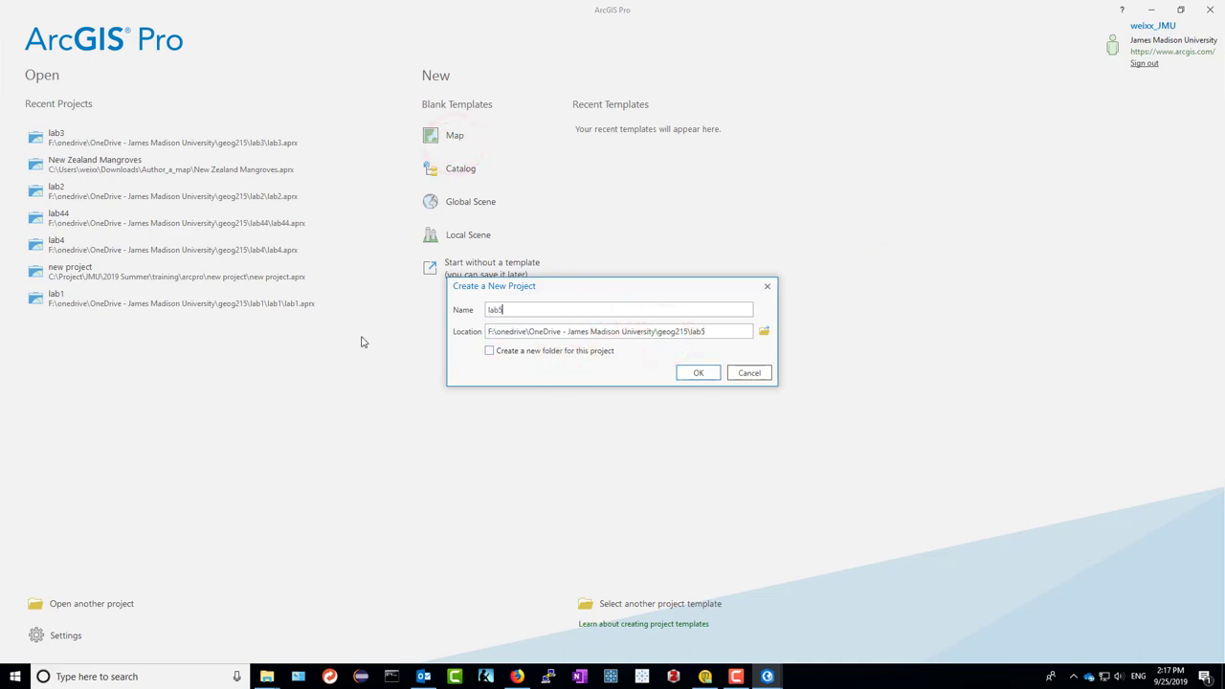
click(691, 374)
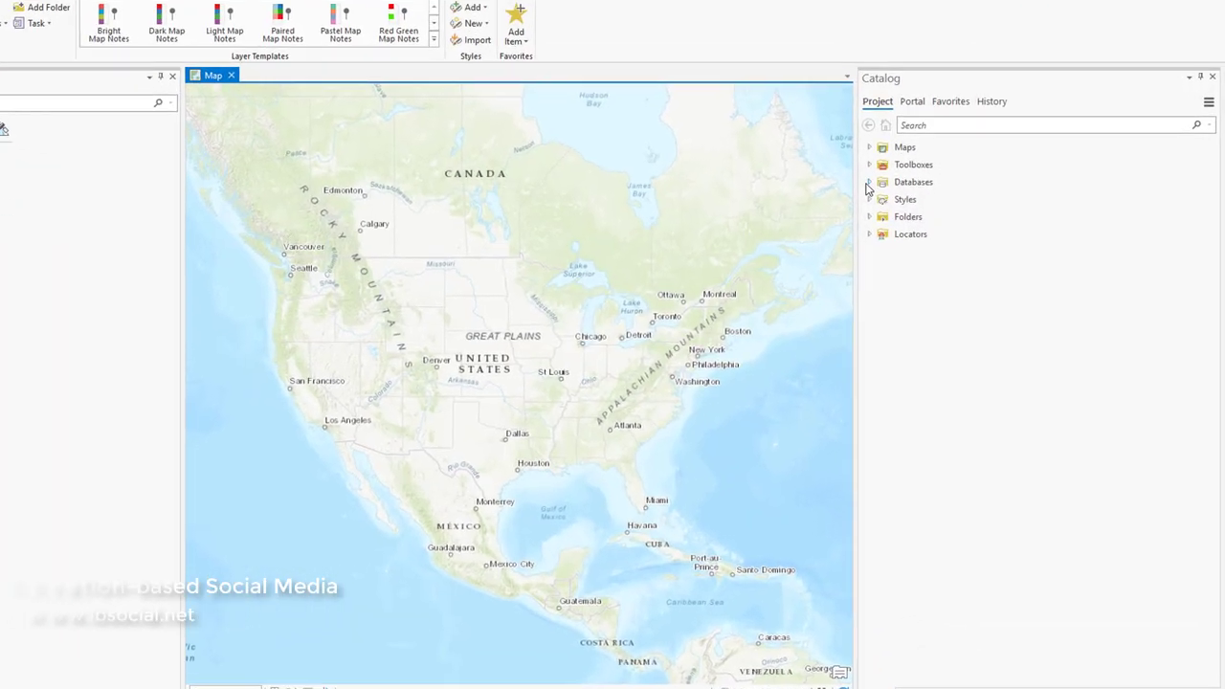
- Expand the project's Databases and Folders in the catalog to inspect the default lab5.gdb geodatabase
click(912, 201)
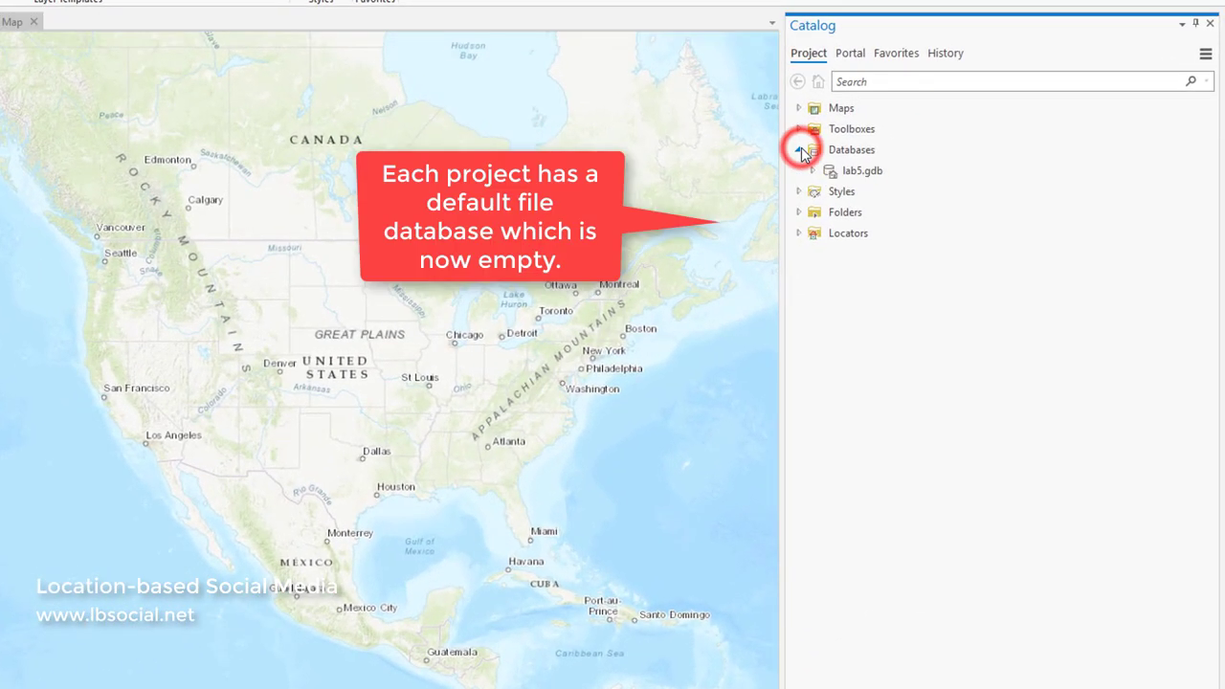
click(813, 233)
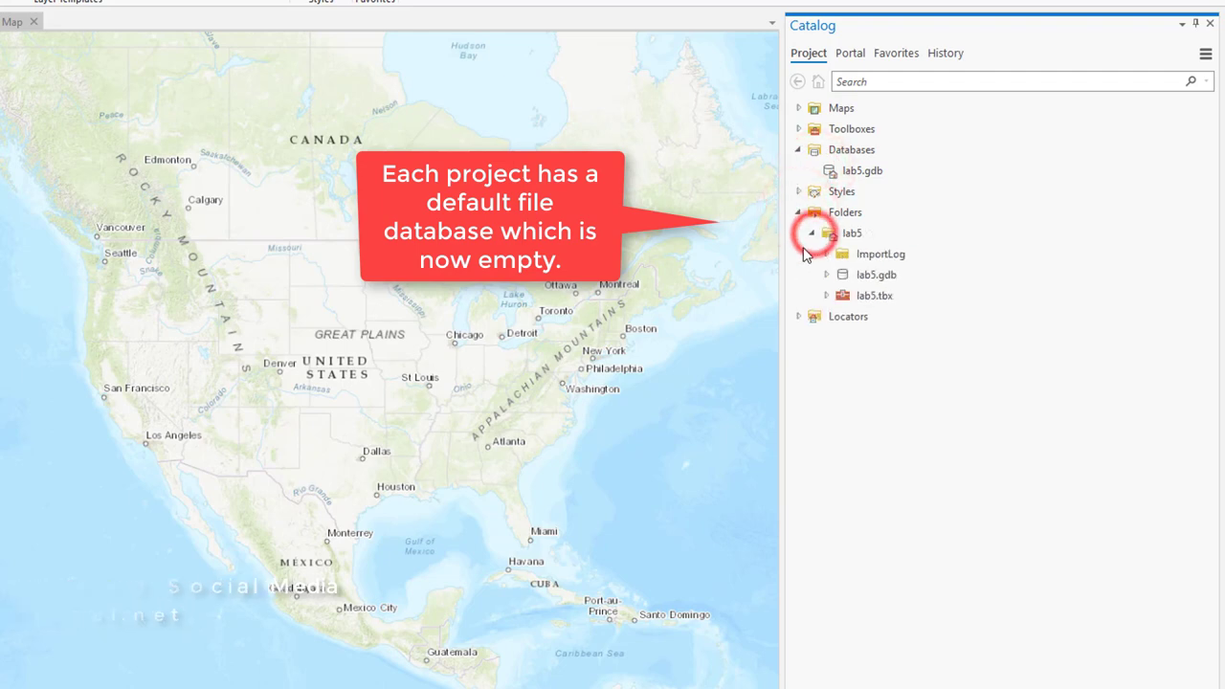
click(828, 275)
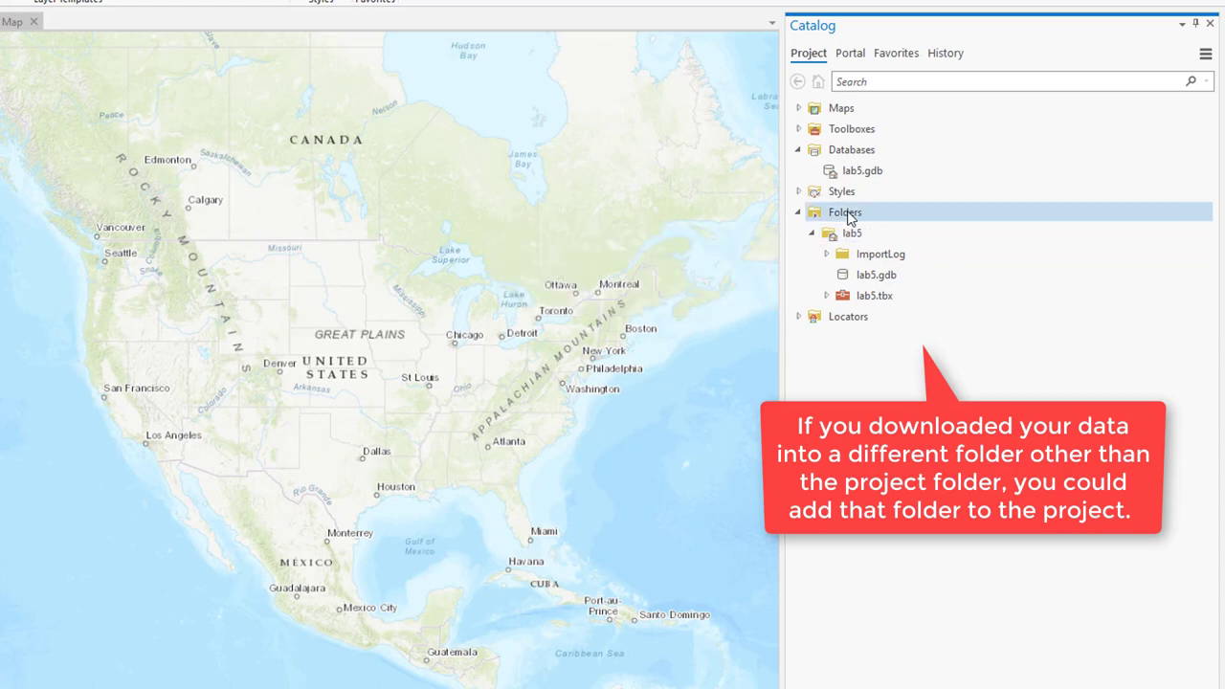
- Add a folder connection to aff_download from Downloads to the project
right_click(852, 216)
click(873, 224)
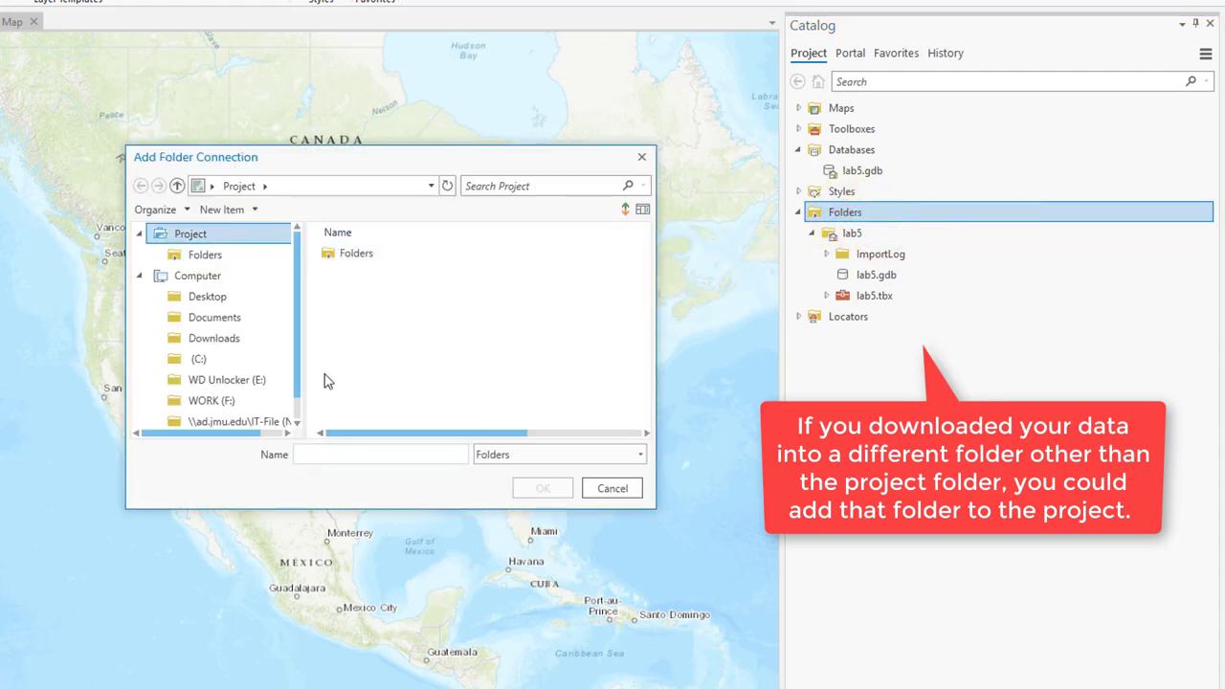
click(227, 339)
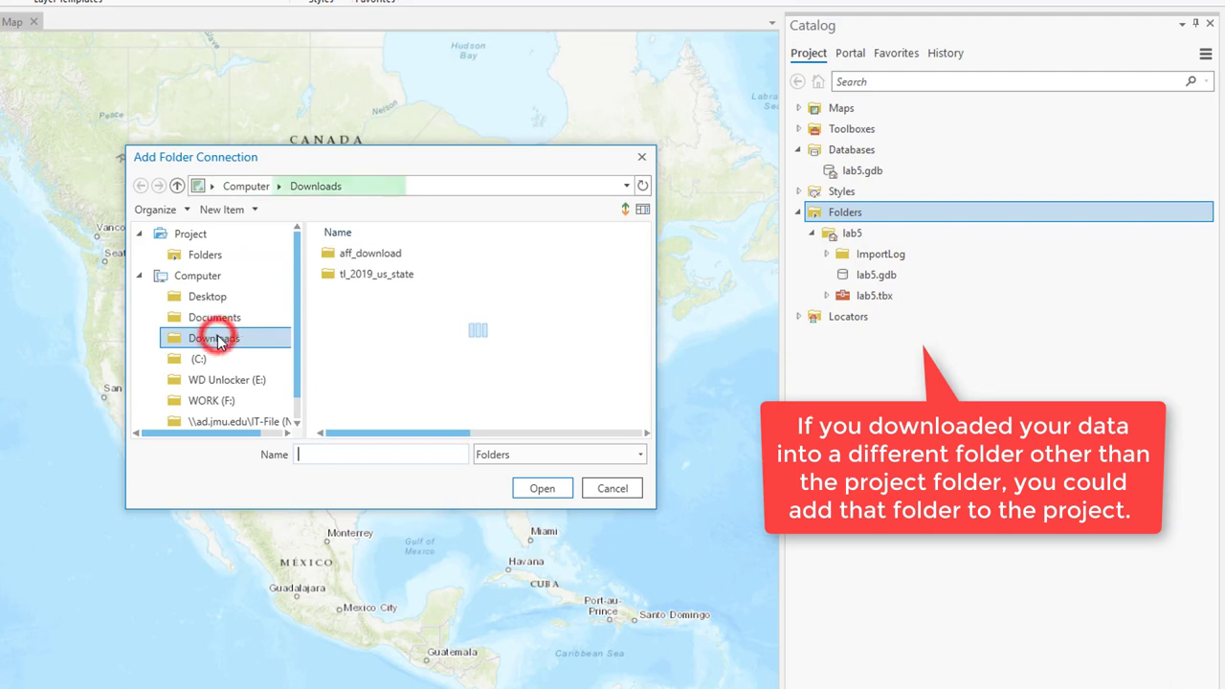
click(383, 254)
click(543, 490)
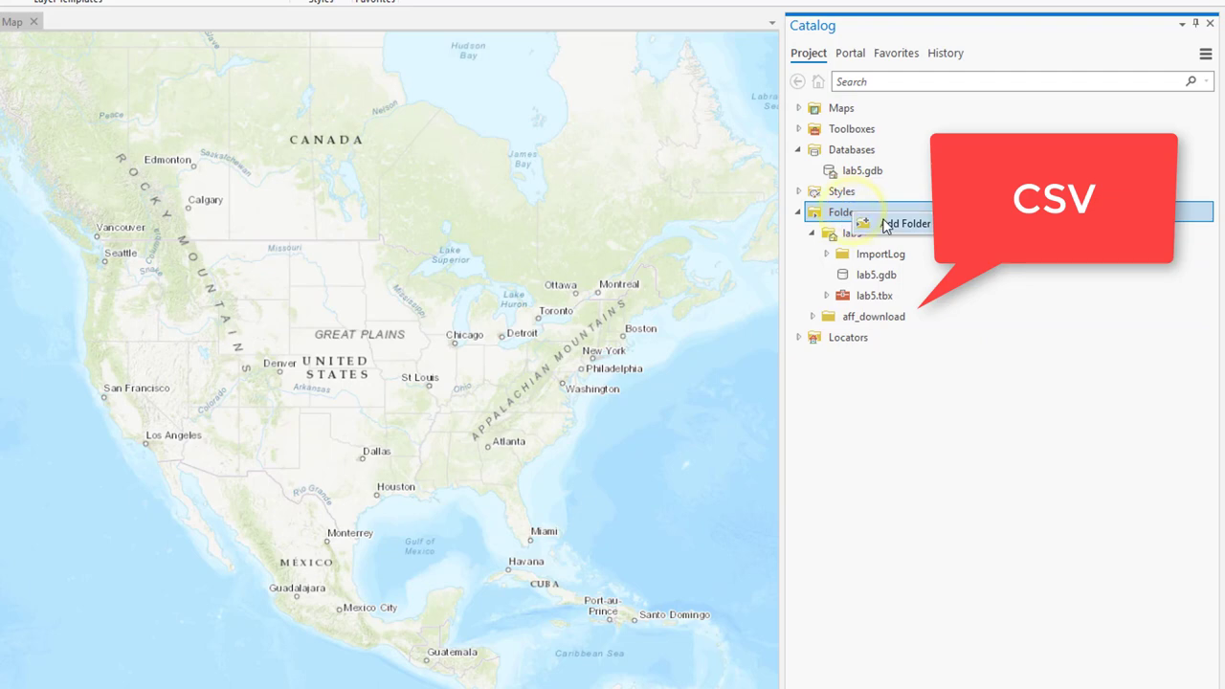
- Add a second folder connection to the project for tl_2019_us_state from Downloads
click(886, 224)
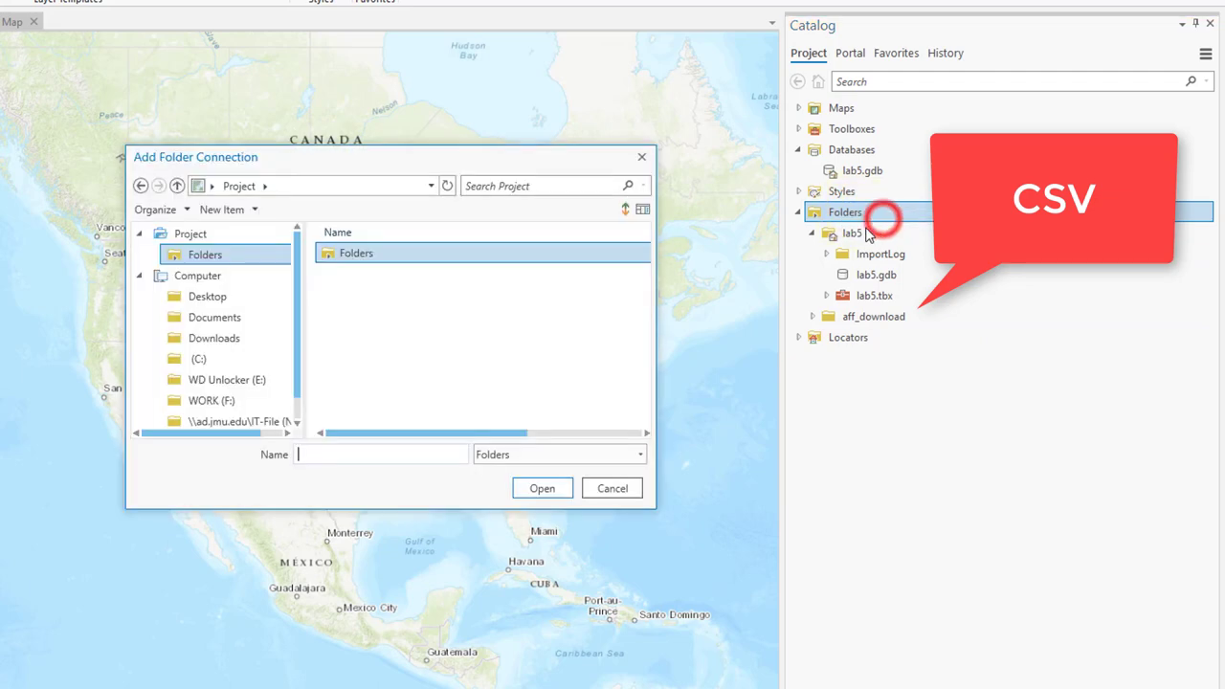
click(219, 345)
click(372, 278)
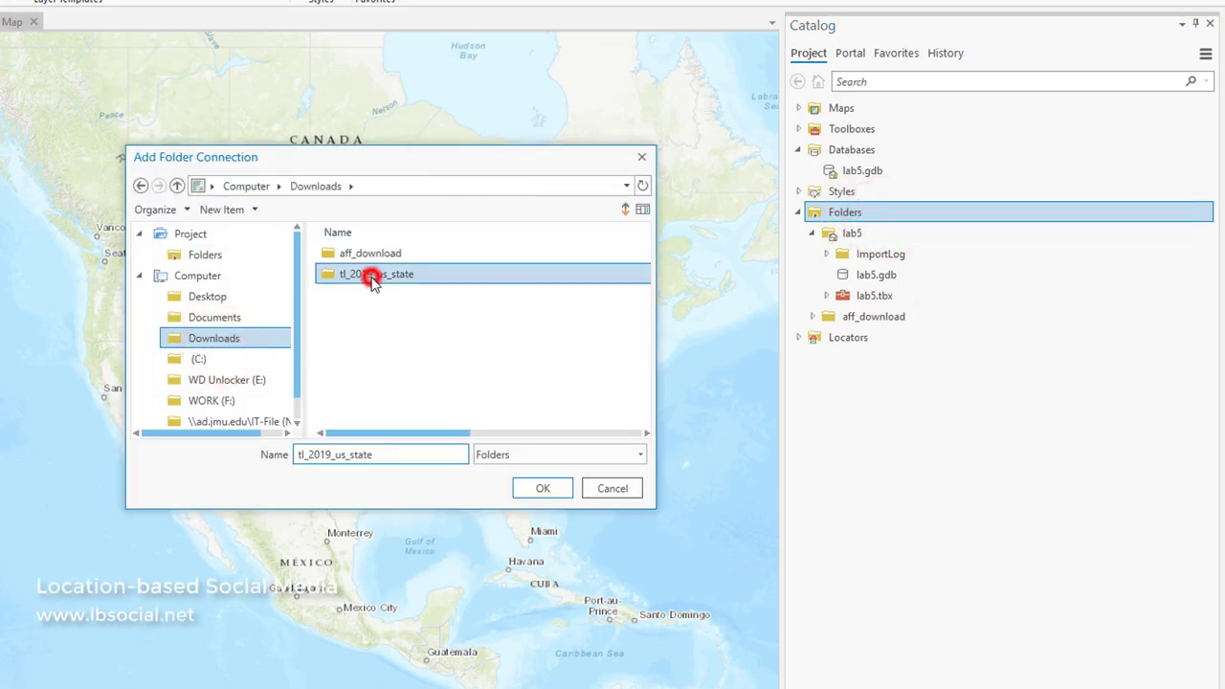
click(560, 493)
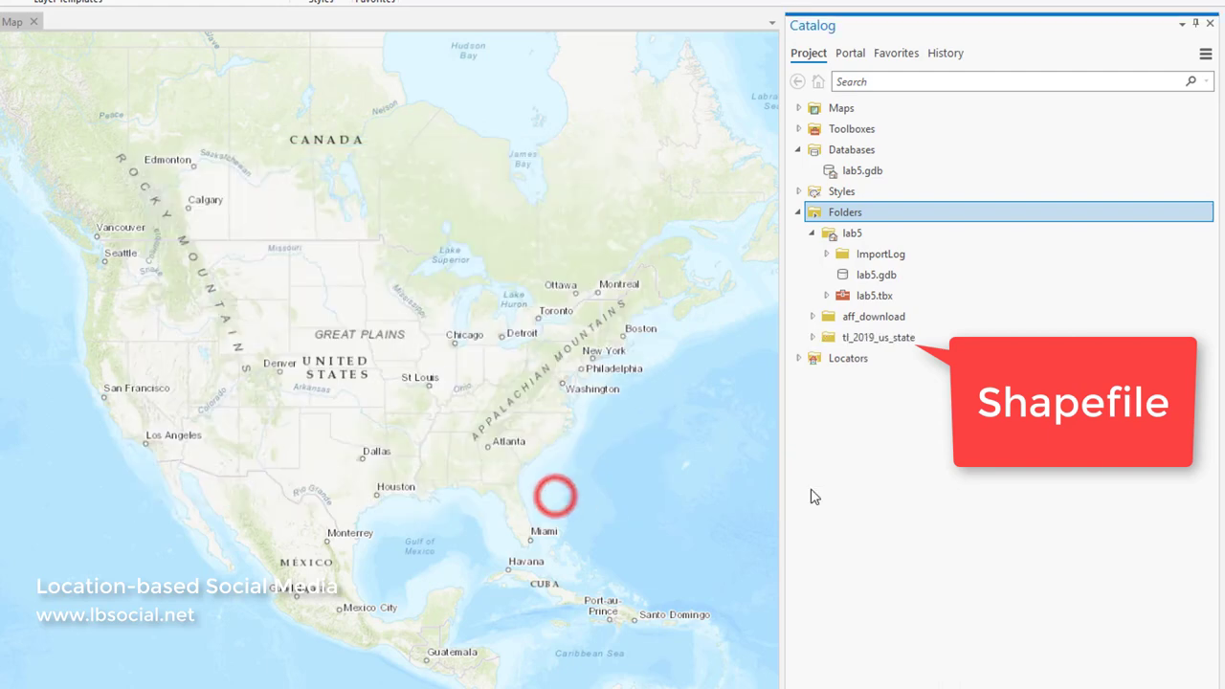
- Expand the aff_download and tl_2019_us_state folders and add PEP_2018_PEPANNRES_with_ann_clean.csv to the map as a standalone table
click(813, 317)
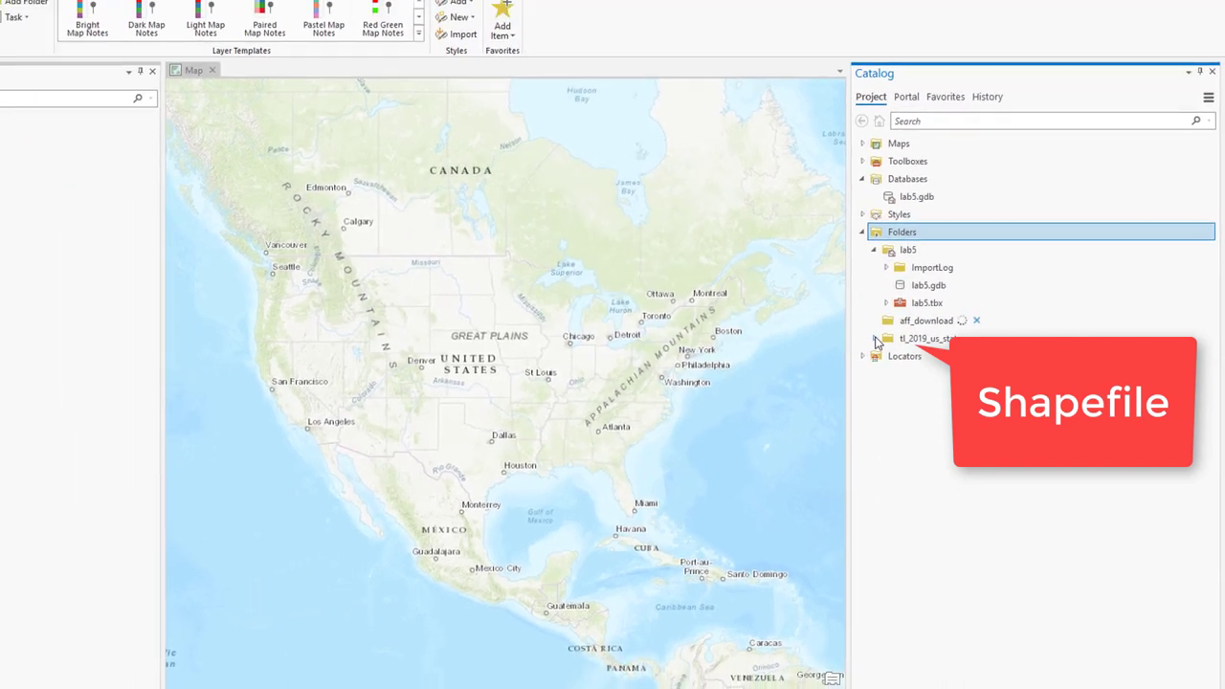
click(813, 337)
click(1048, 401)
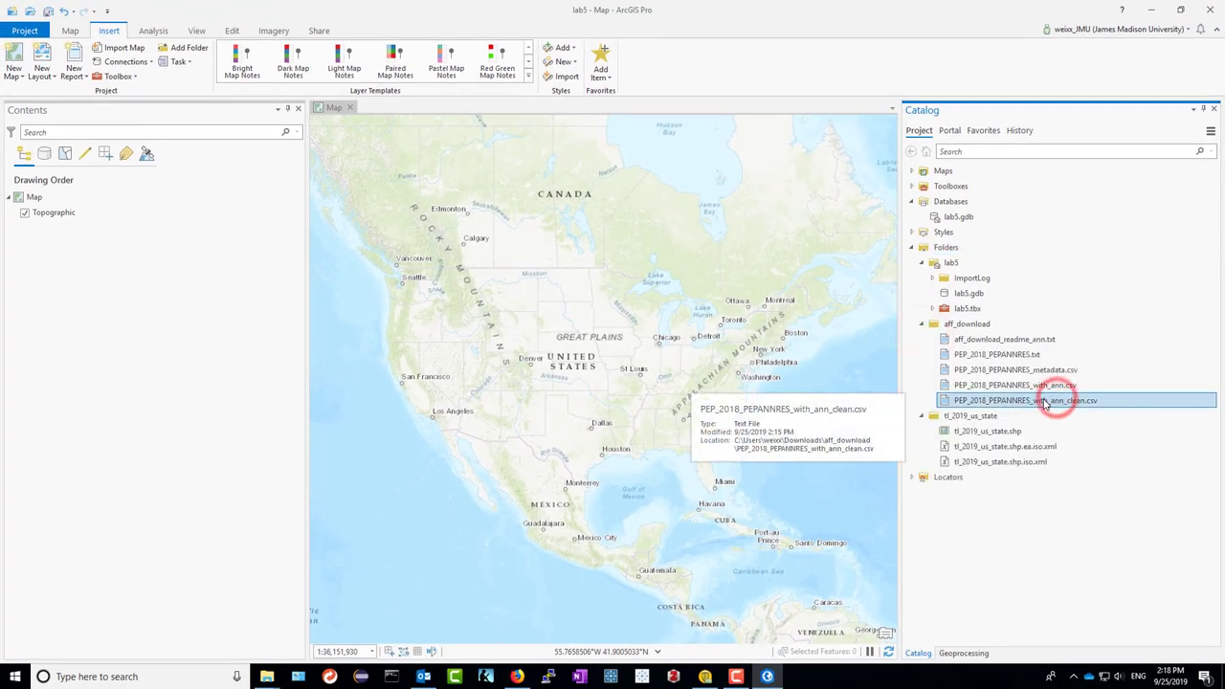
drag(1017, 406, 251, 406)
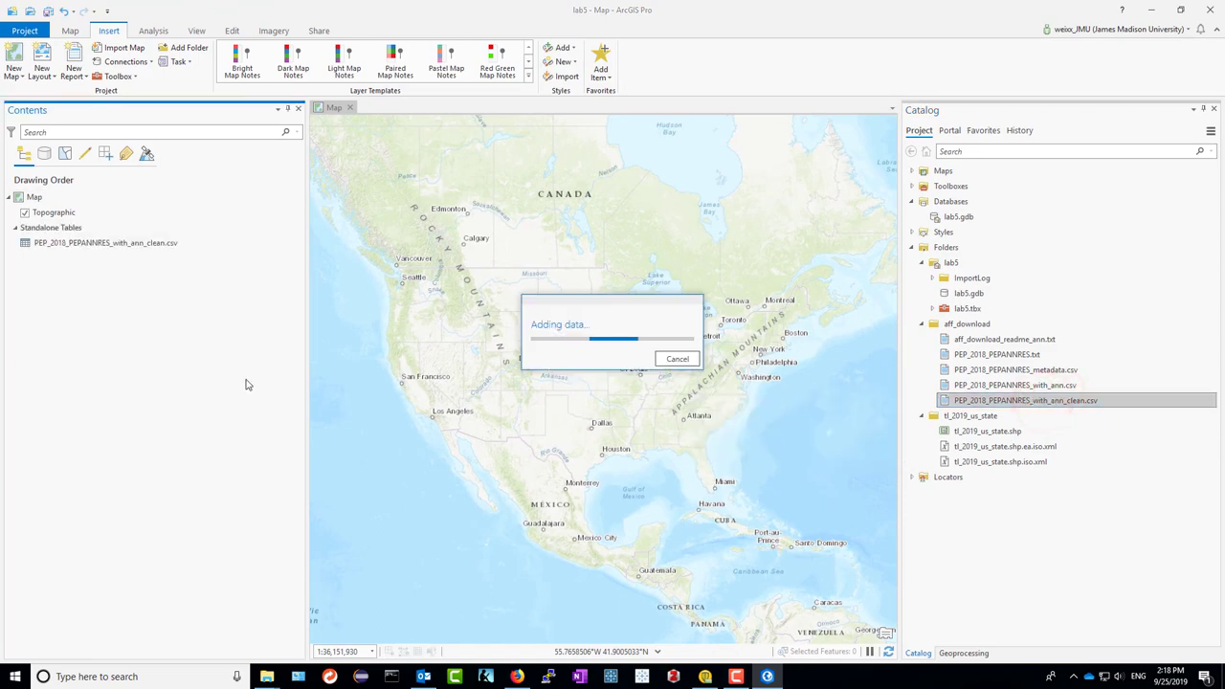
- Open the PEP_2018_PEPANNRES_with_ann_clean.csv table and check the data type of its Id2 field in the field definitions
right_click(161, 247)
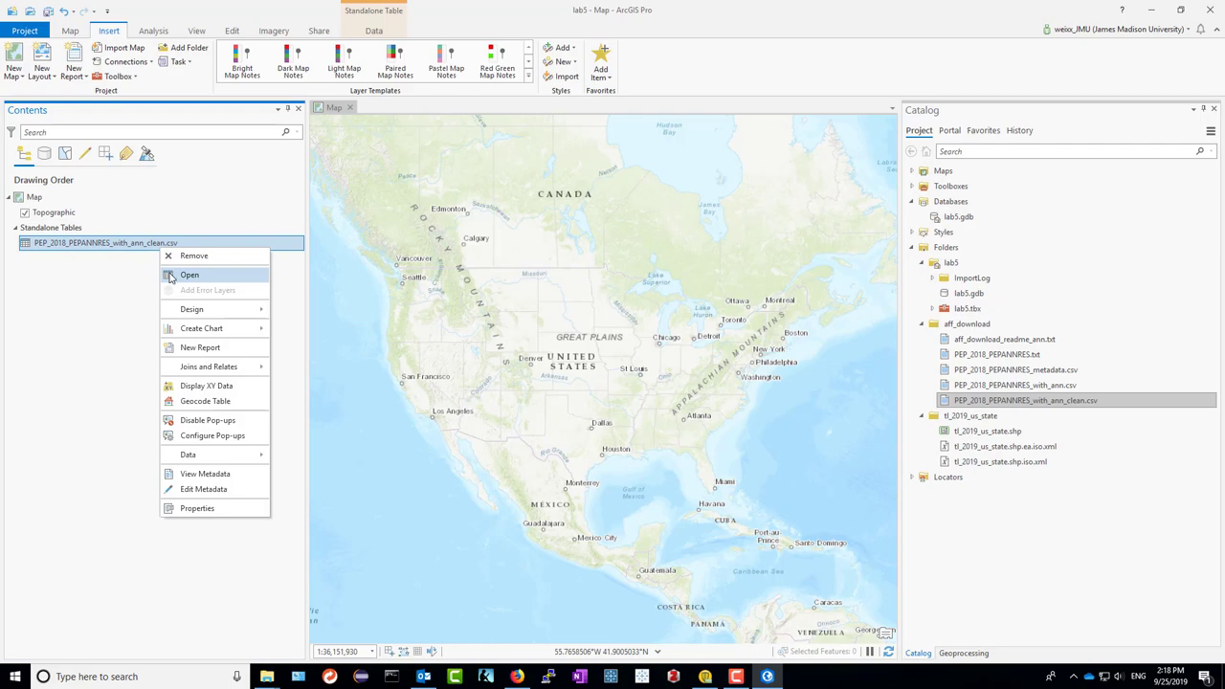
click(170, 275)
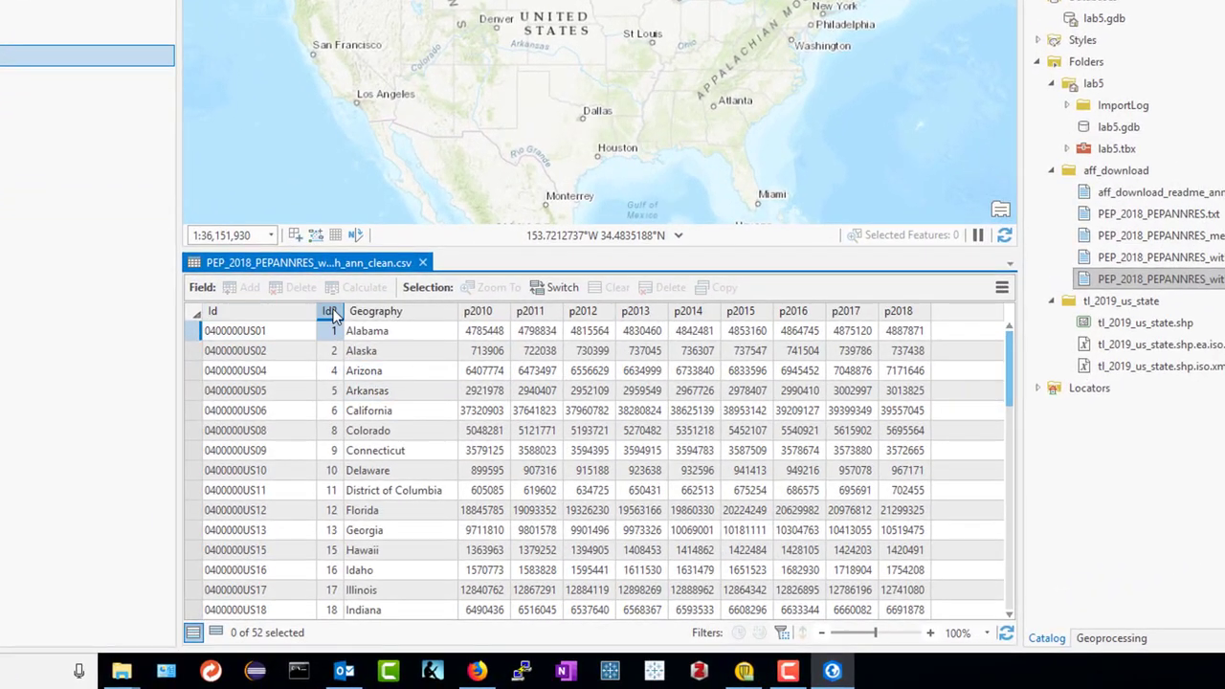
right_click(414, 424)
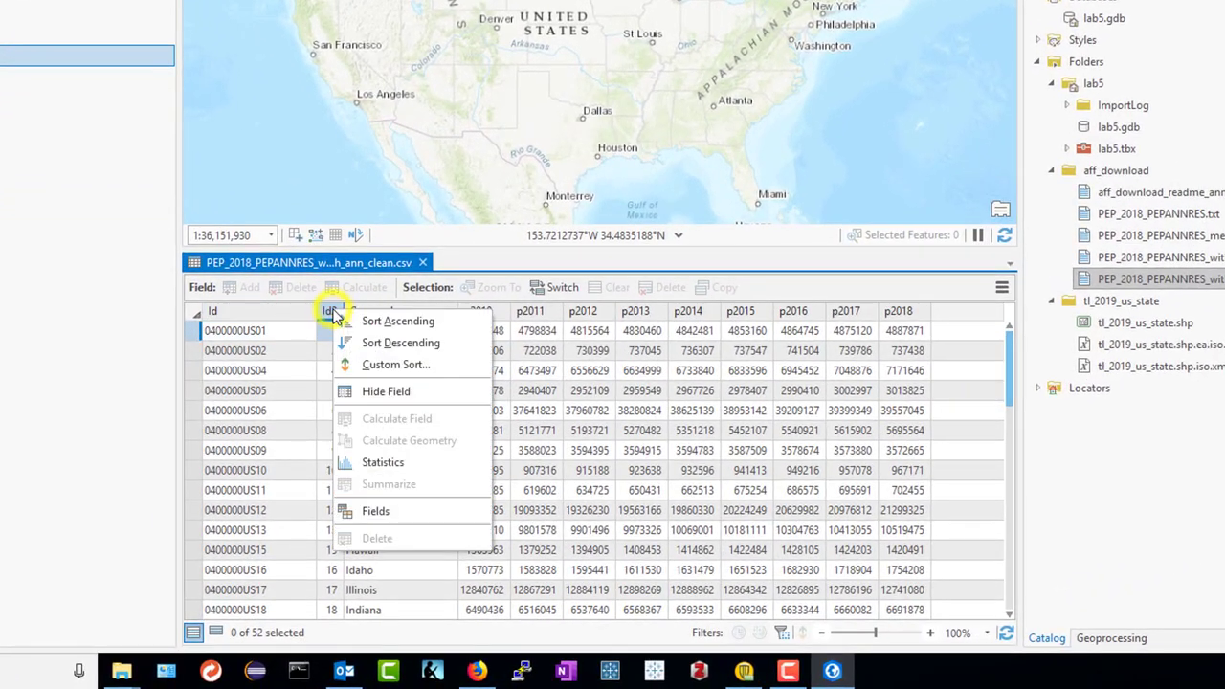
click(378, 512)
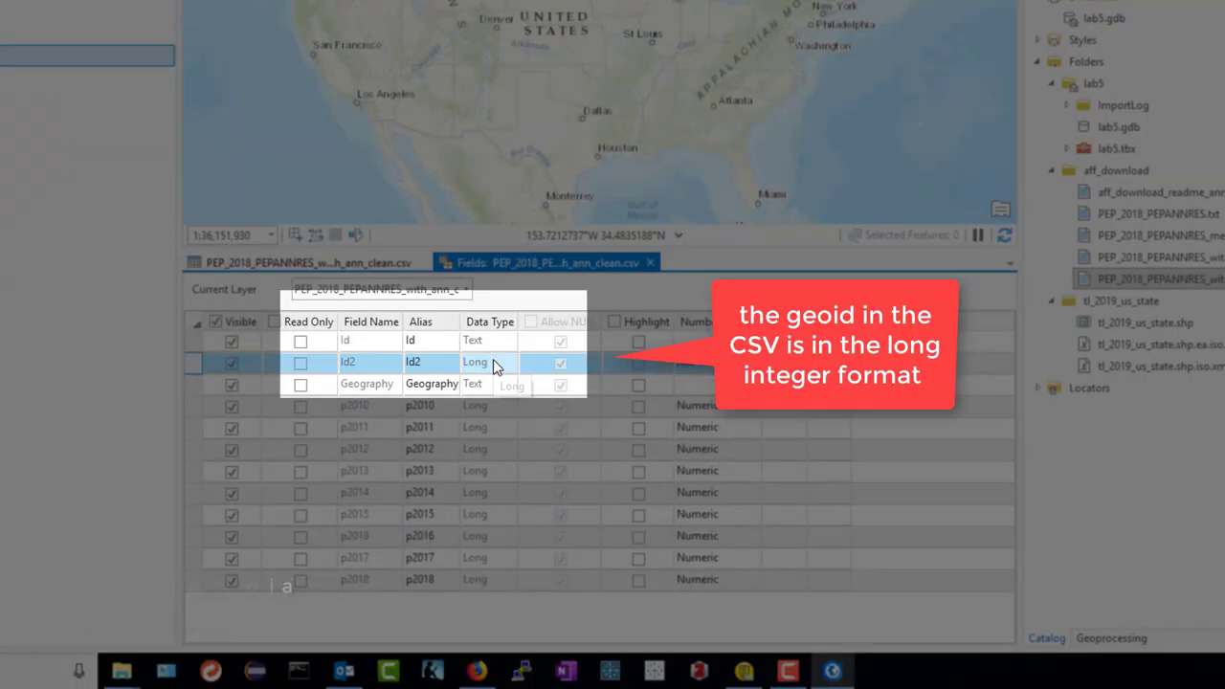
click(492, 362)
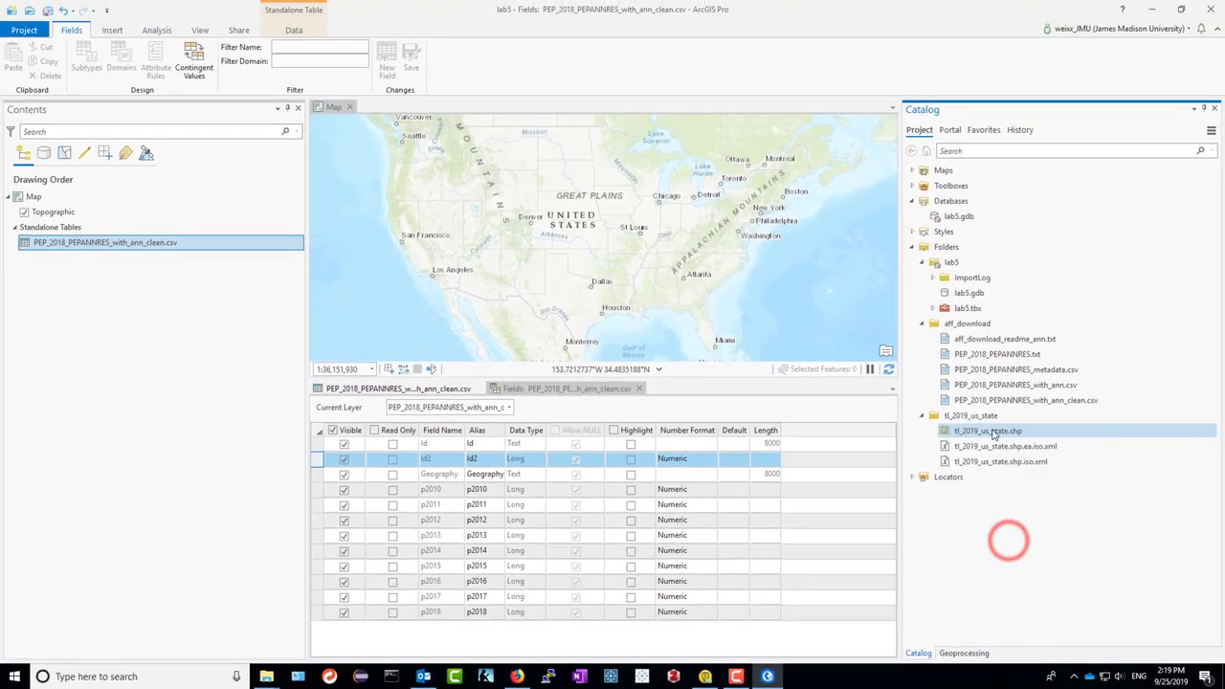
- View the metadata of tl_2019_us_state.shp and add the shapefile to the map as a layer
click(1145, 322)
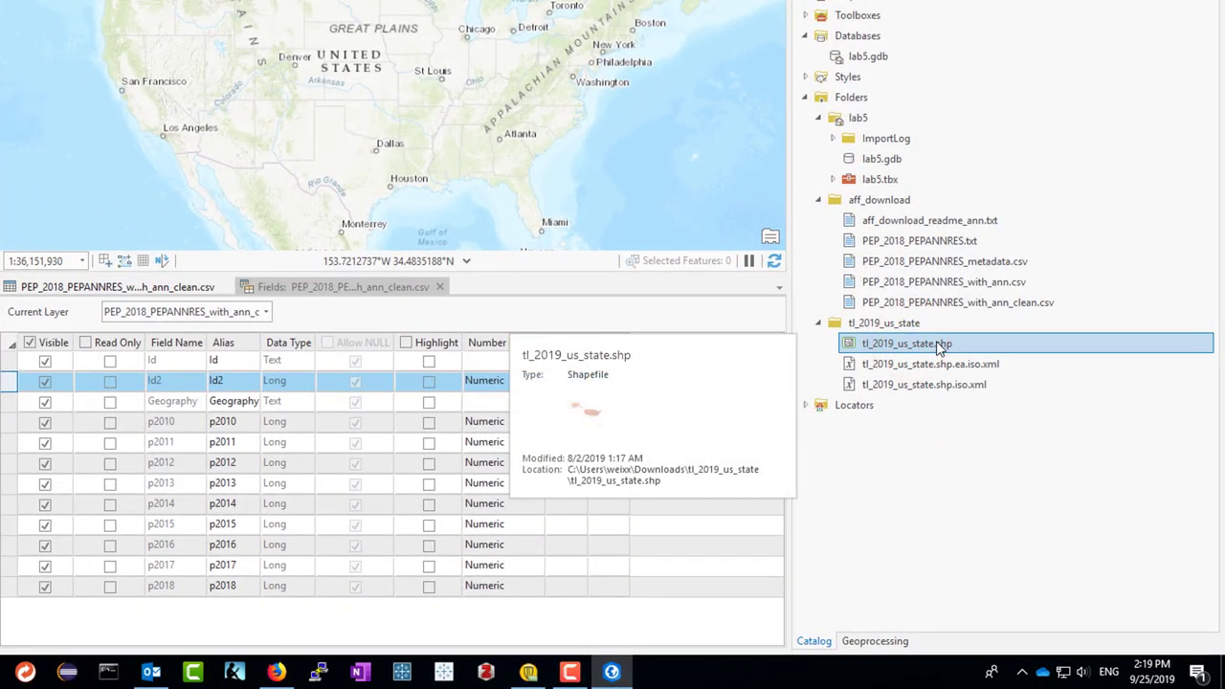
right_click(940, 349)
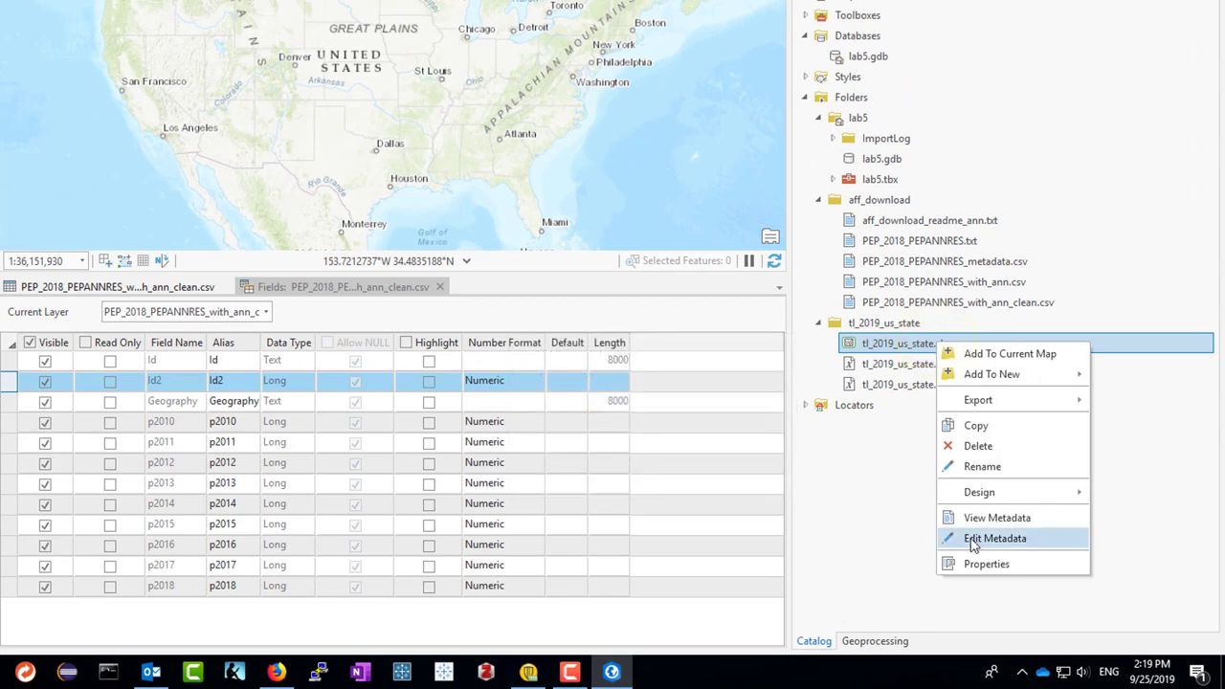
click(995, 518)
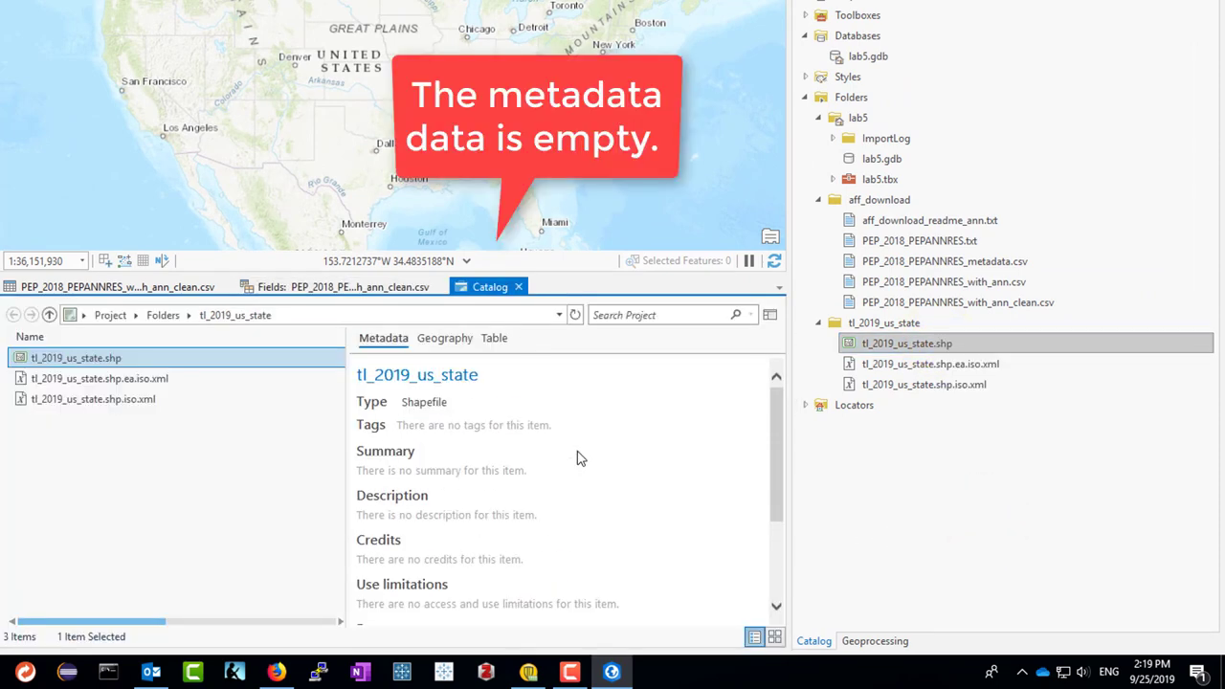
scroll(577, 457, down, 3)
scroll(506, 399, up, 3)
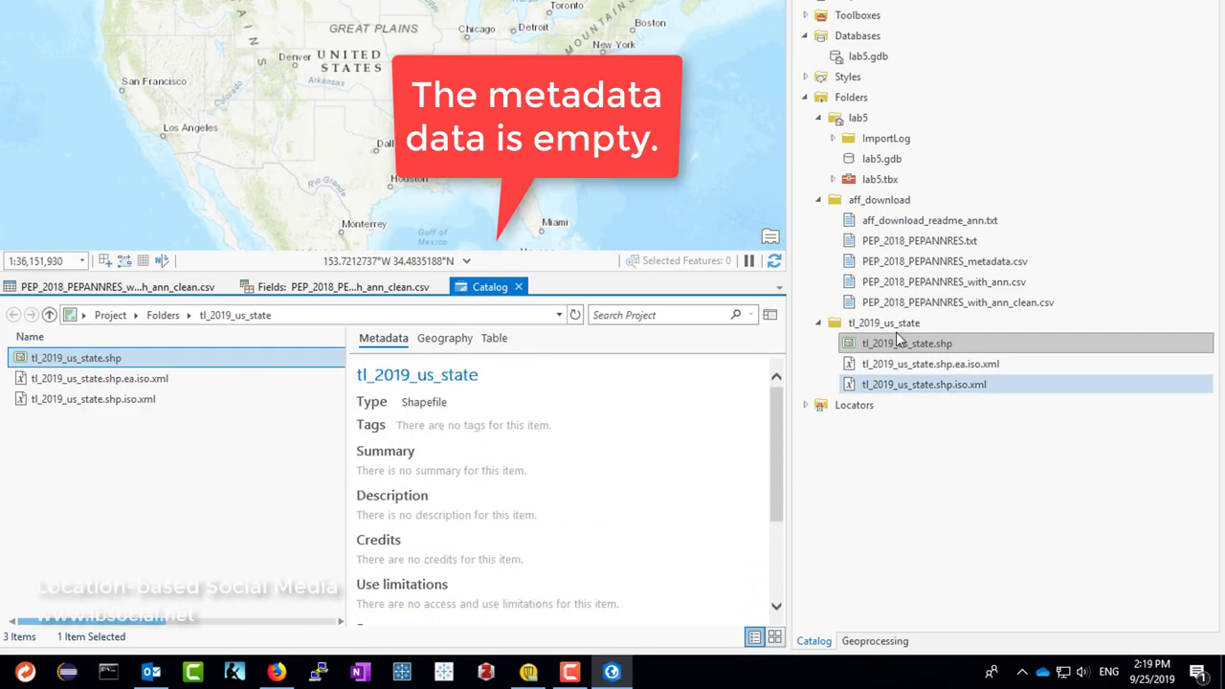
drag(897, 345, 697, 182)
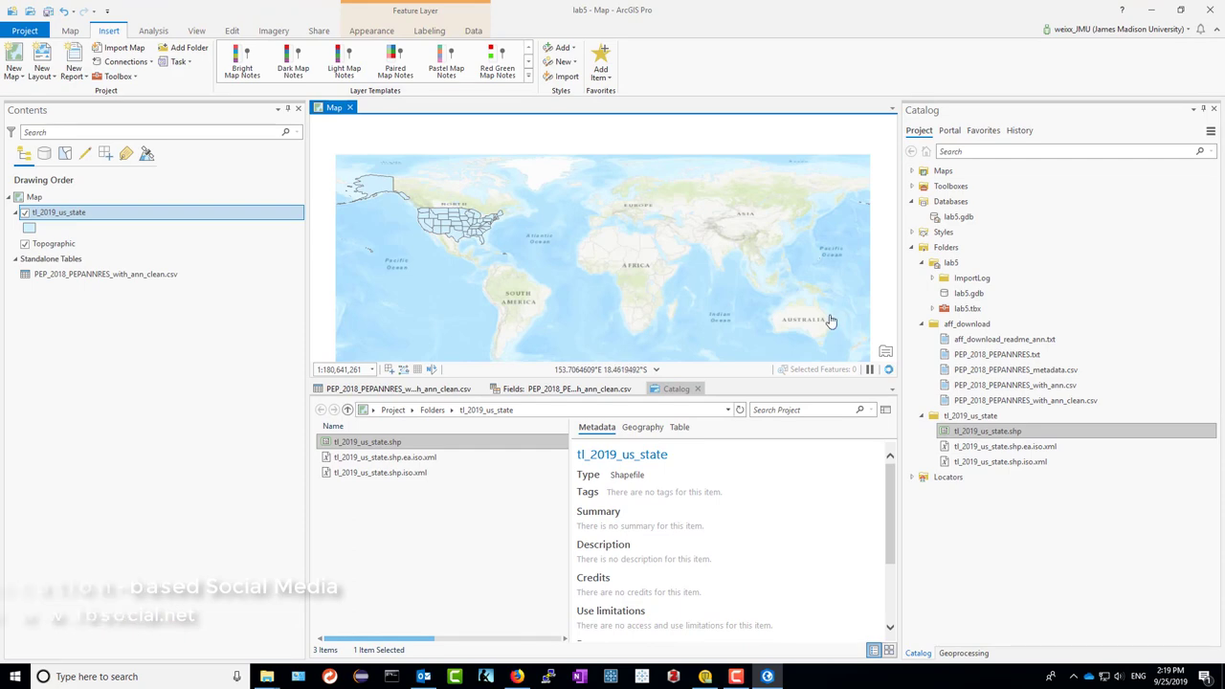
click(698, 388)
- Open the attribute table of tl_2019_us_state and check the data type of its GEOID field in the field definitions
right_click(59, 212)
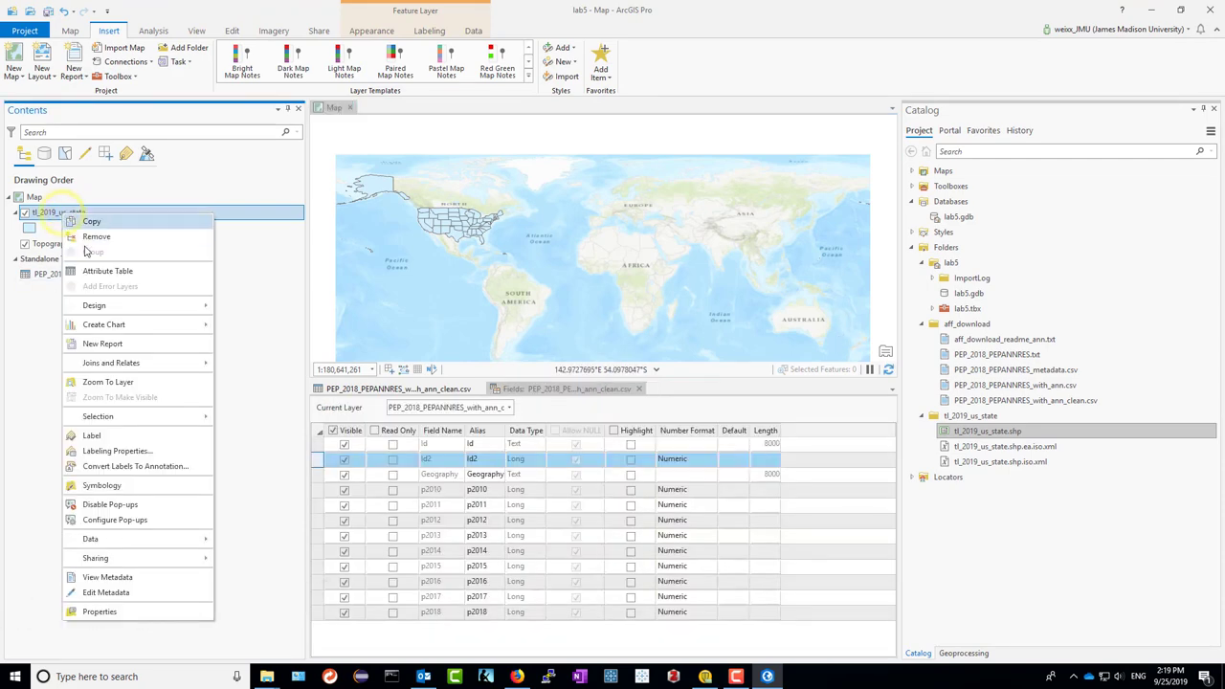
click(97, 274)
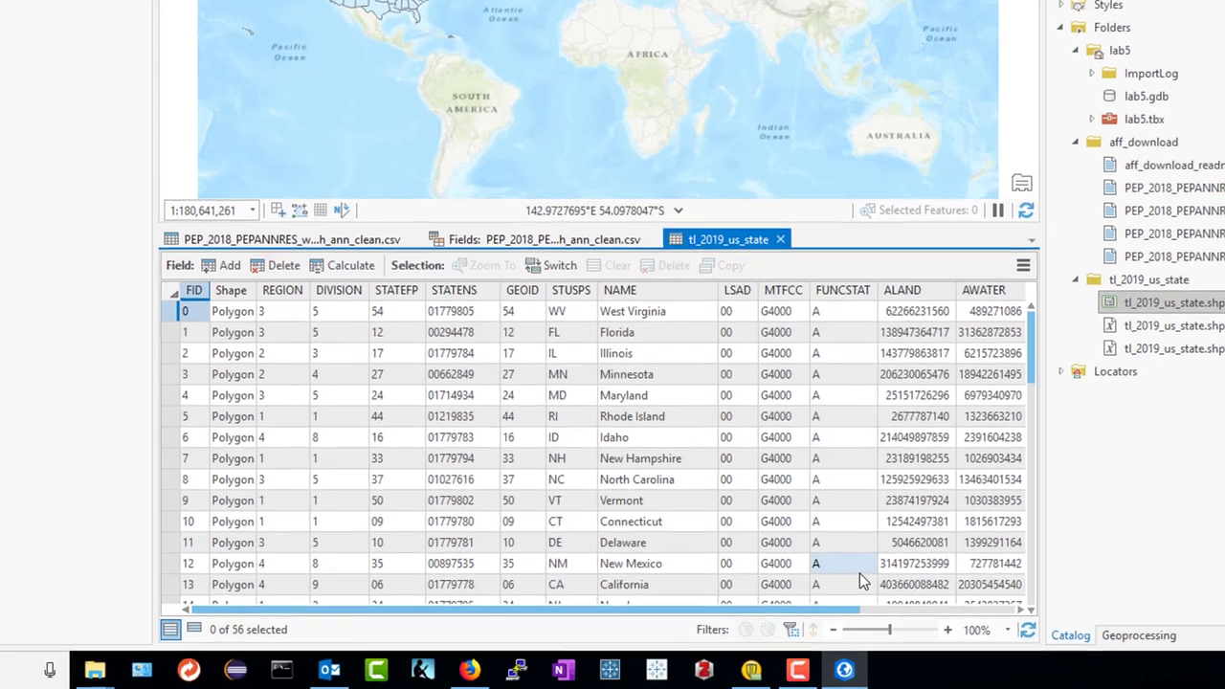
click(521, 291)
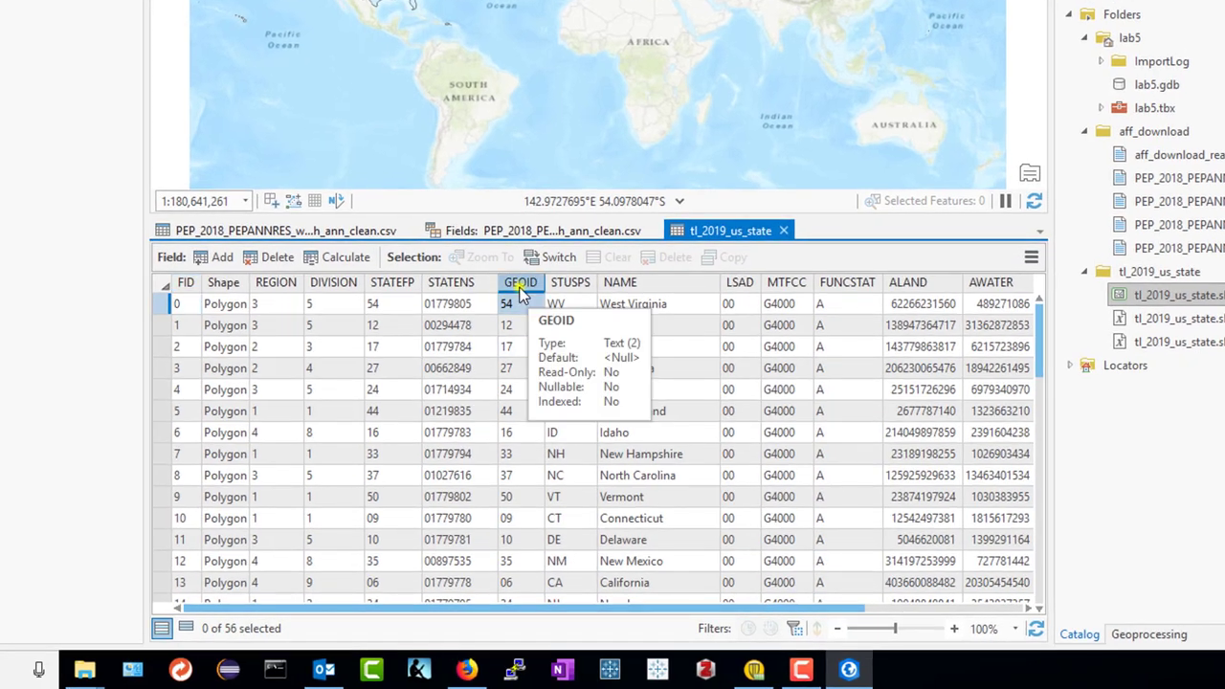
right_click(521, 291)
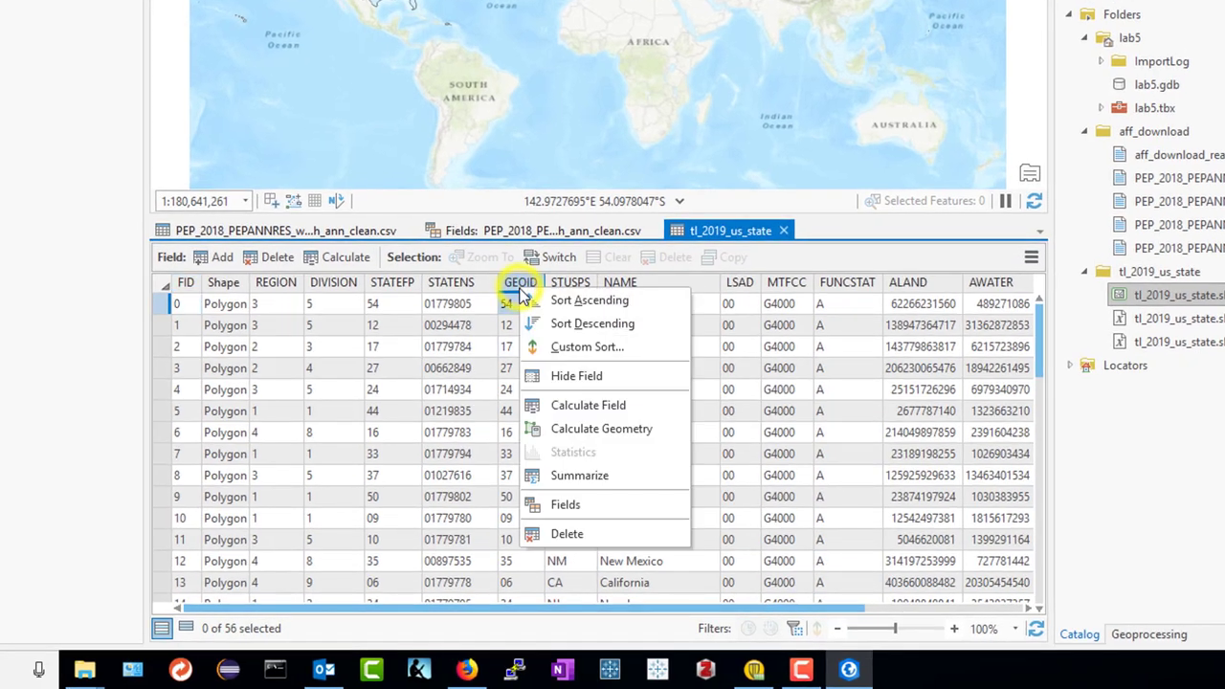
click(588, 511)
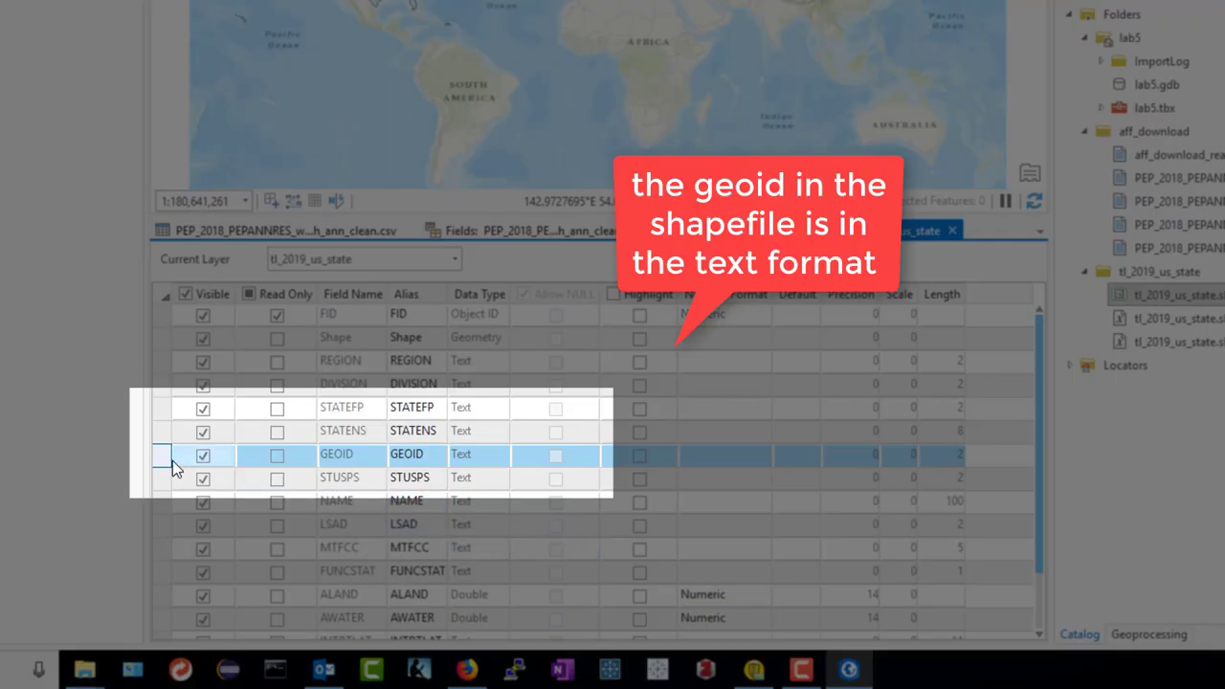
click(163, 457)
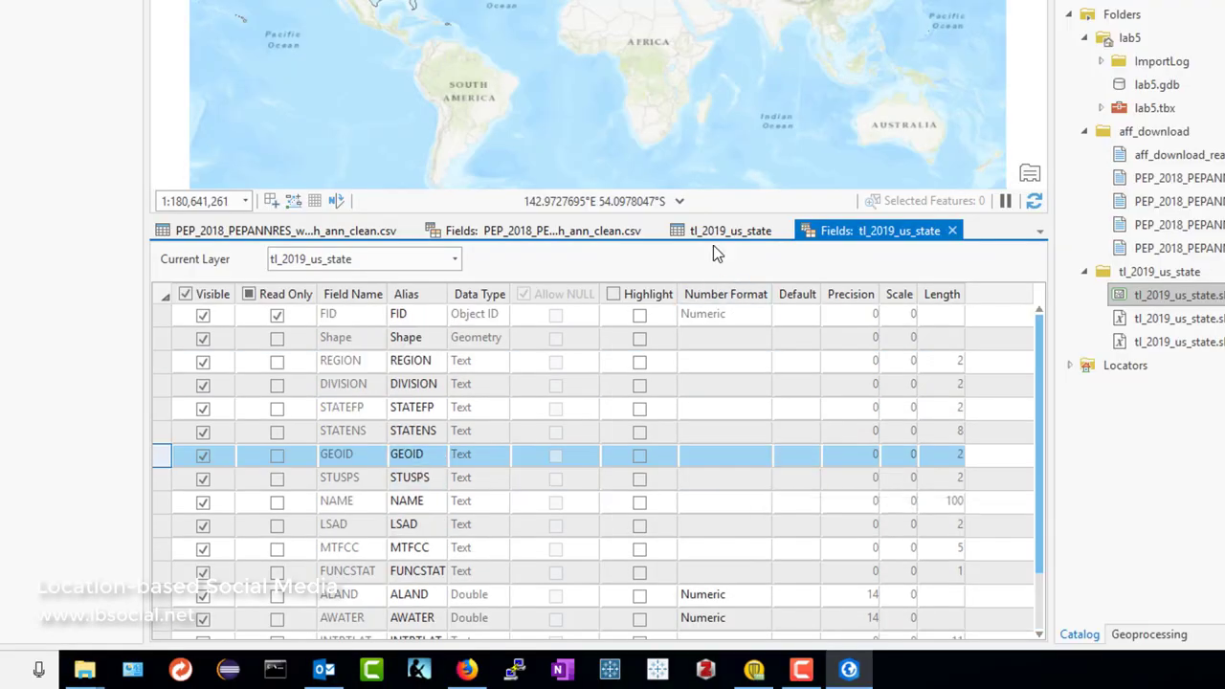
- Add a new field named geoid2 with the Long data type to the tl_2019_us_state attribute table
click(729, 233)
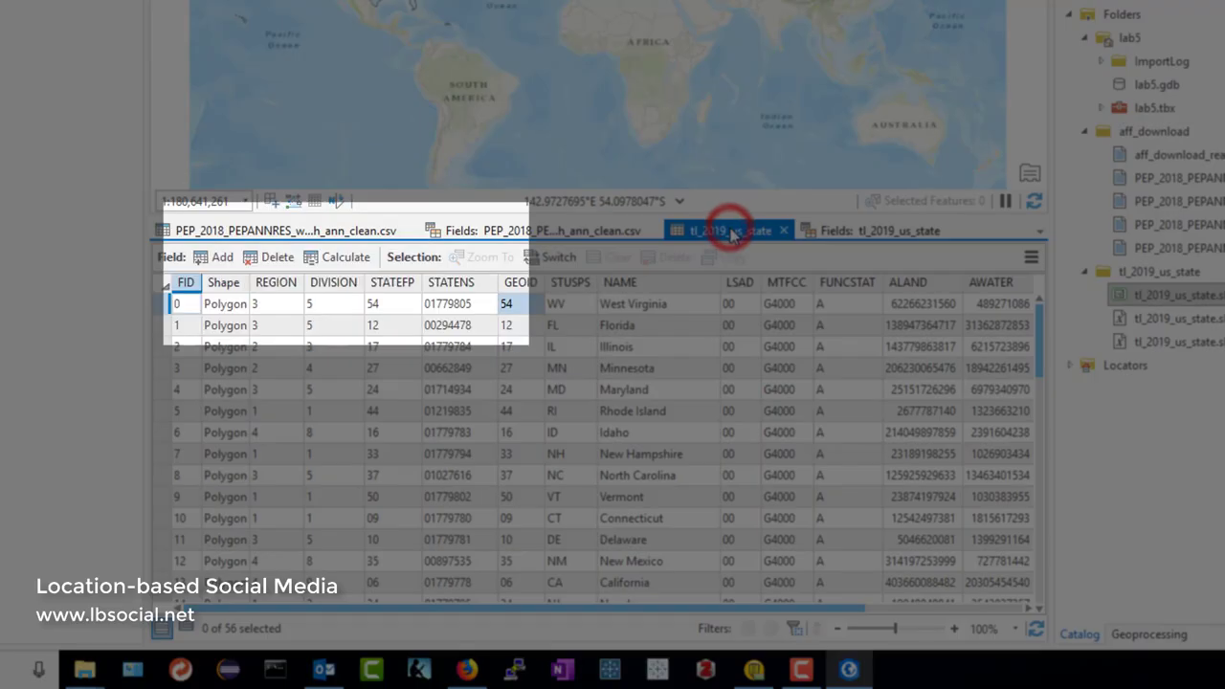
click(226, 260)
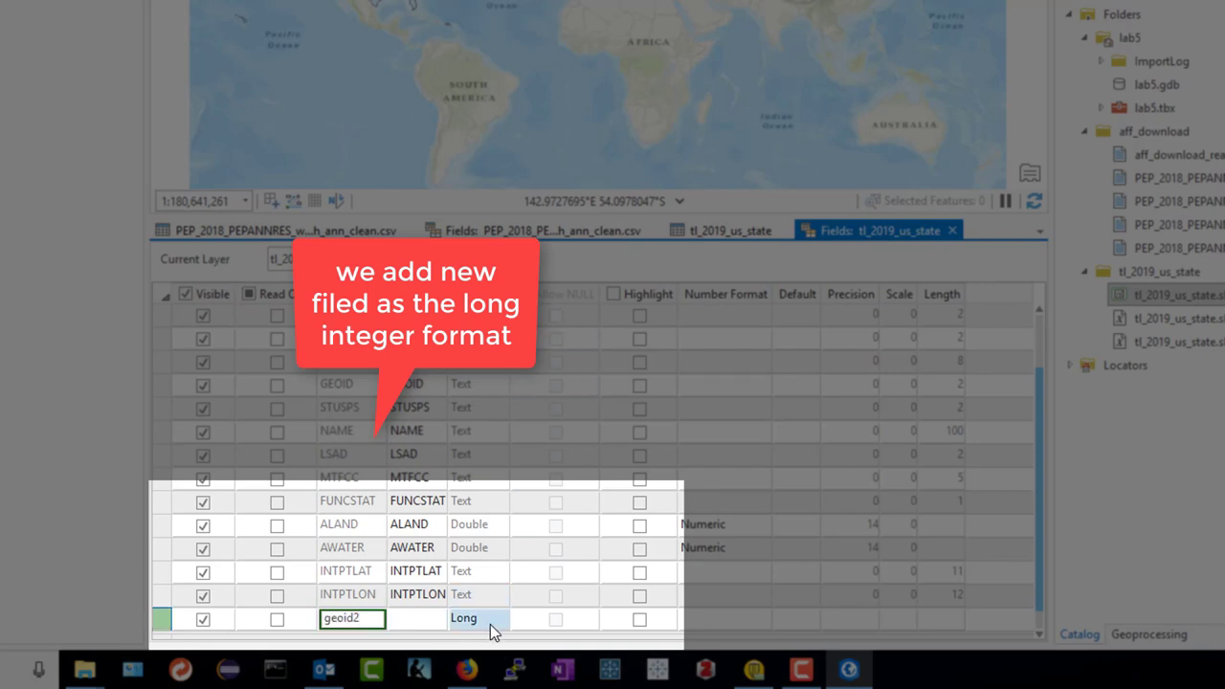
text(geoid2)
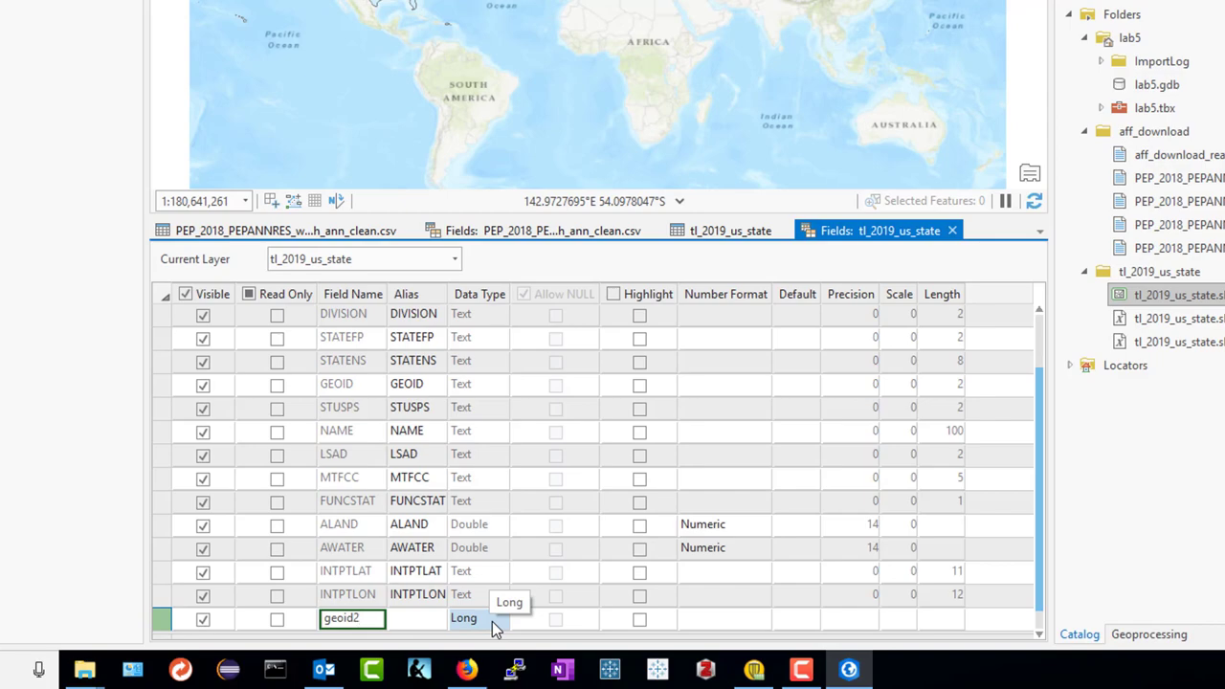
key(Return)
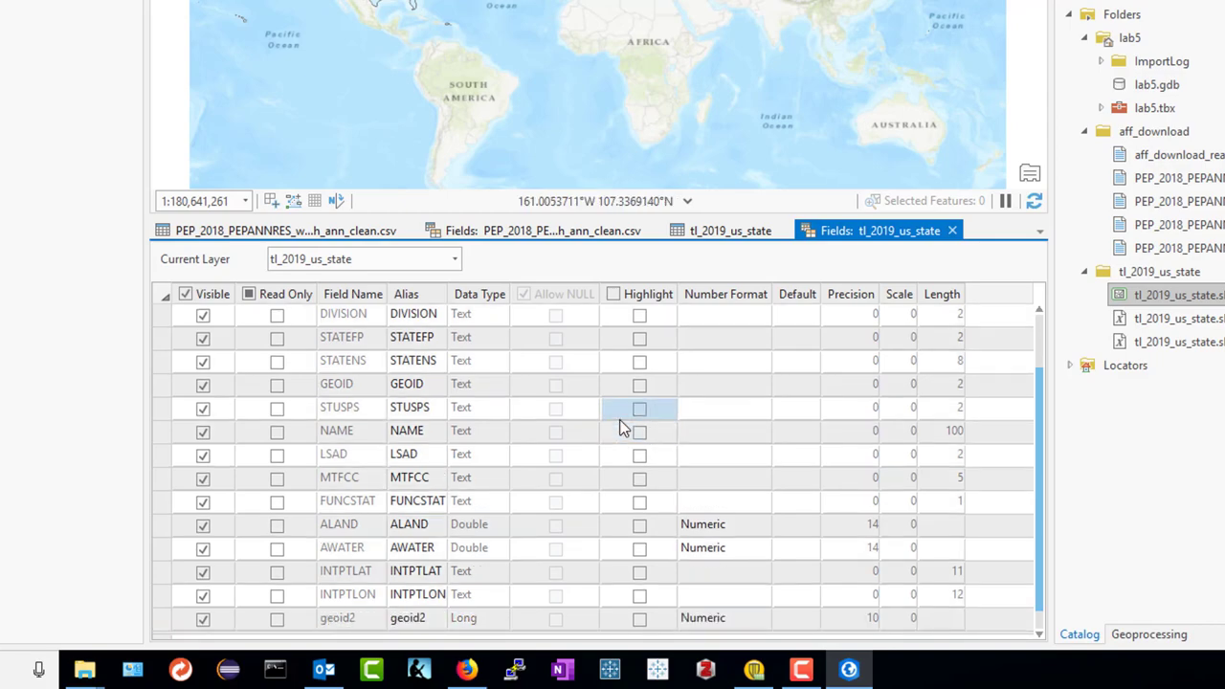
- Turn on highlighting for the GEOID and geoid2 fields of tl_2019_us_state and save the field changes
click(639, 386)
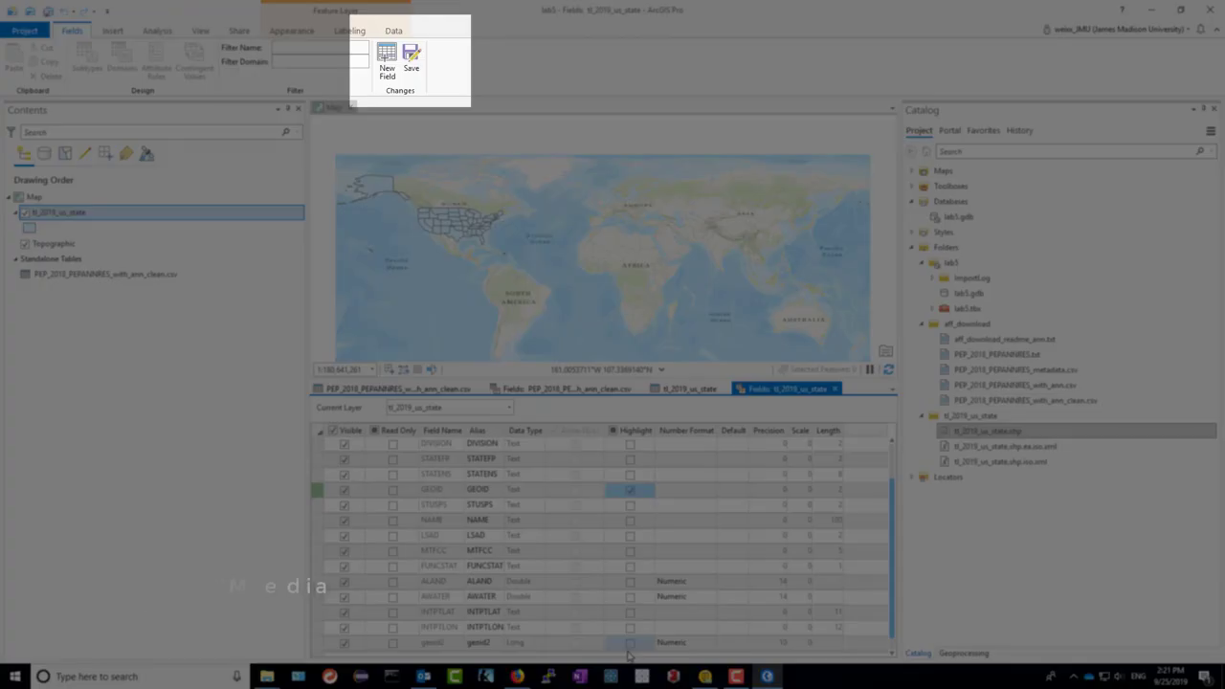
click(630, 642)
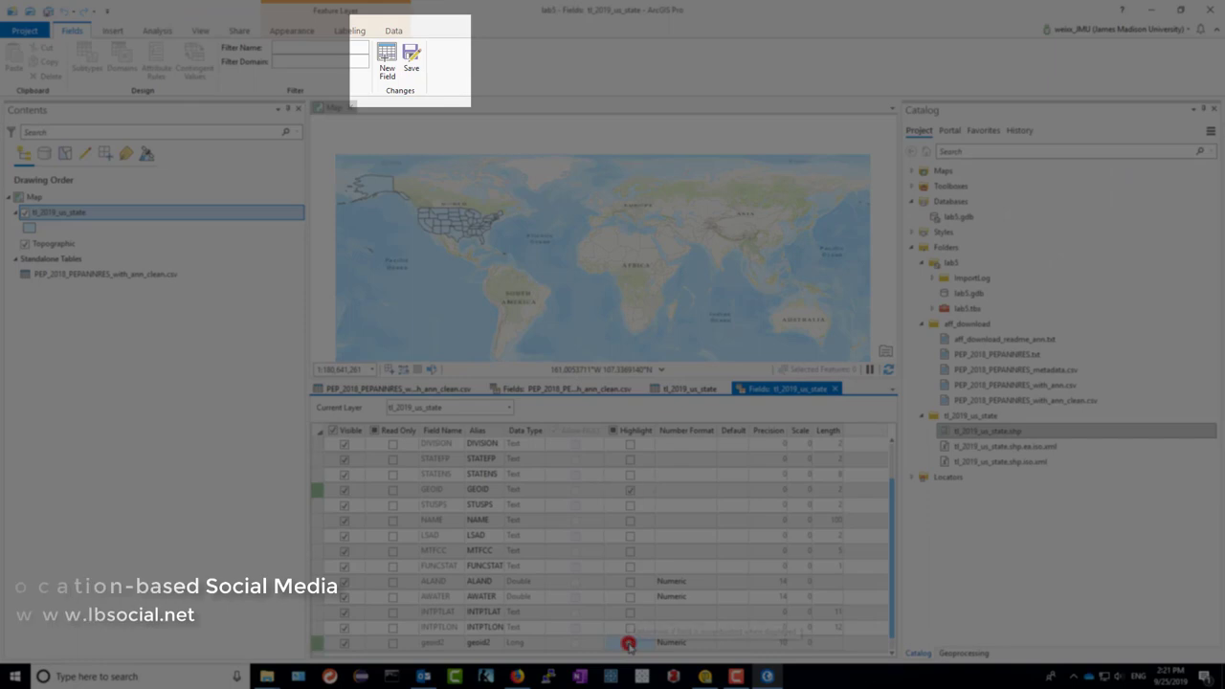
click(412, 59)
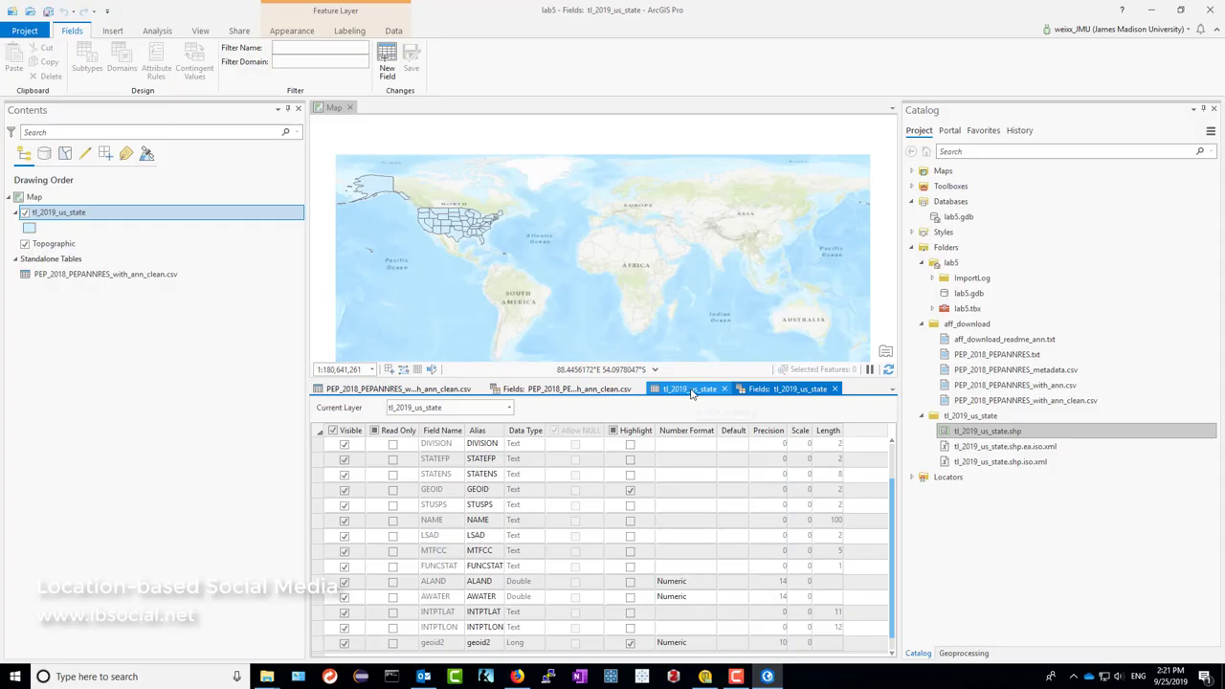
- Calculate the geoid2 field in the tl_2019_us_state table with the Python 3 expression !GEOID!
click(689, 388)
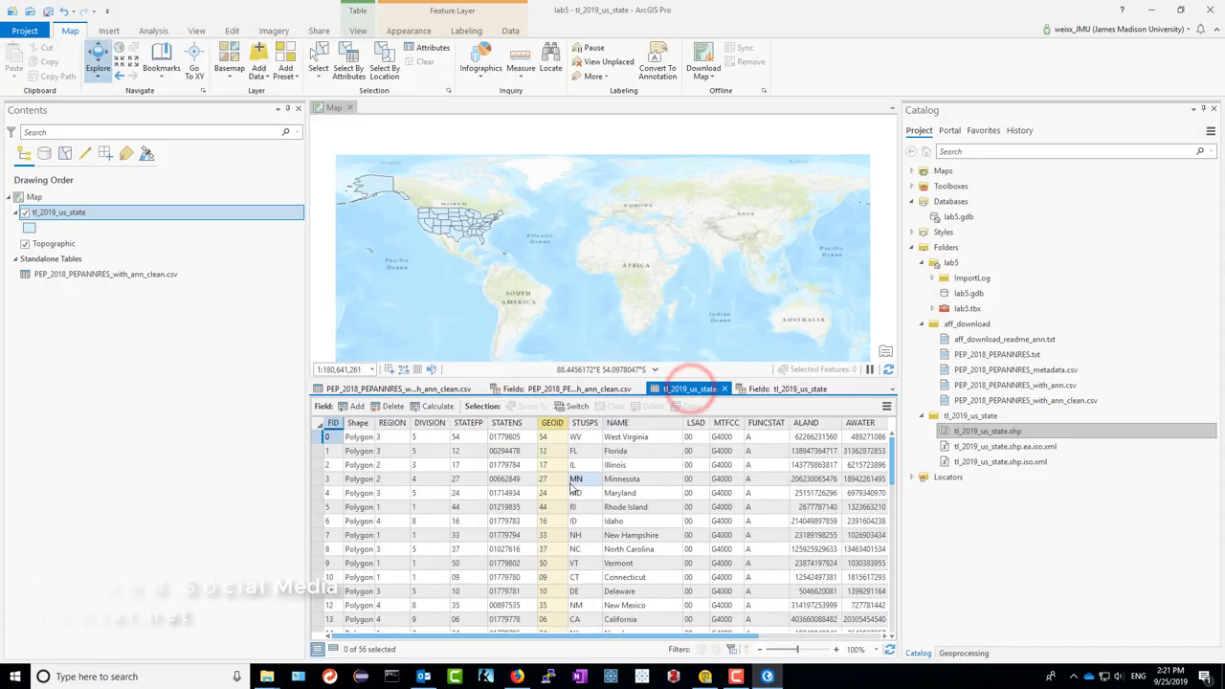
drag(594, 640, 717, 639)
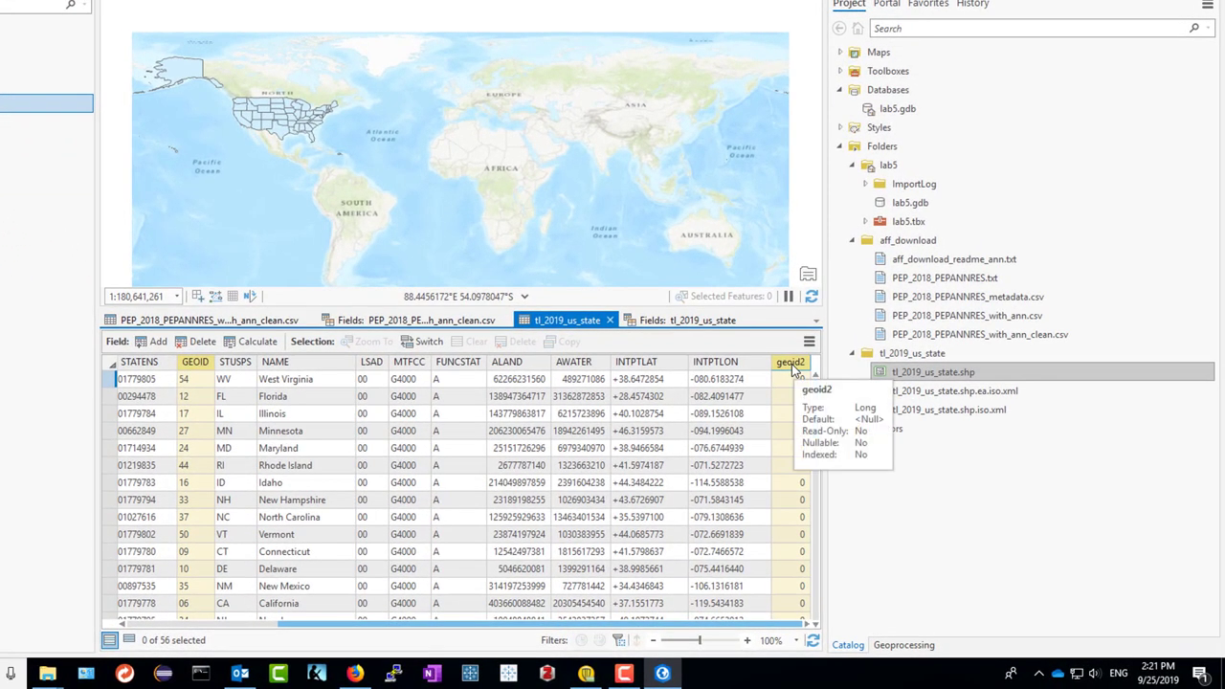
right_click(812, 383)
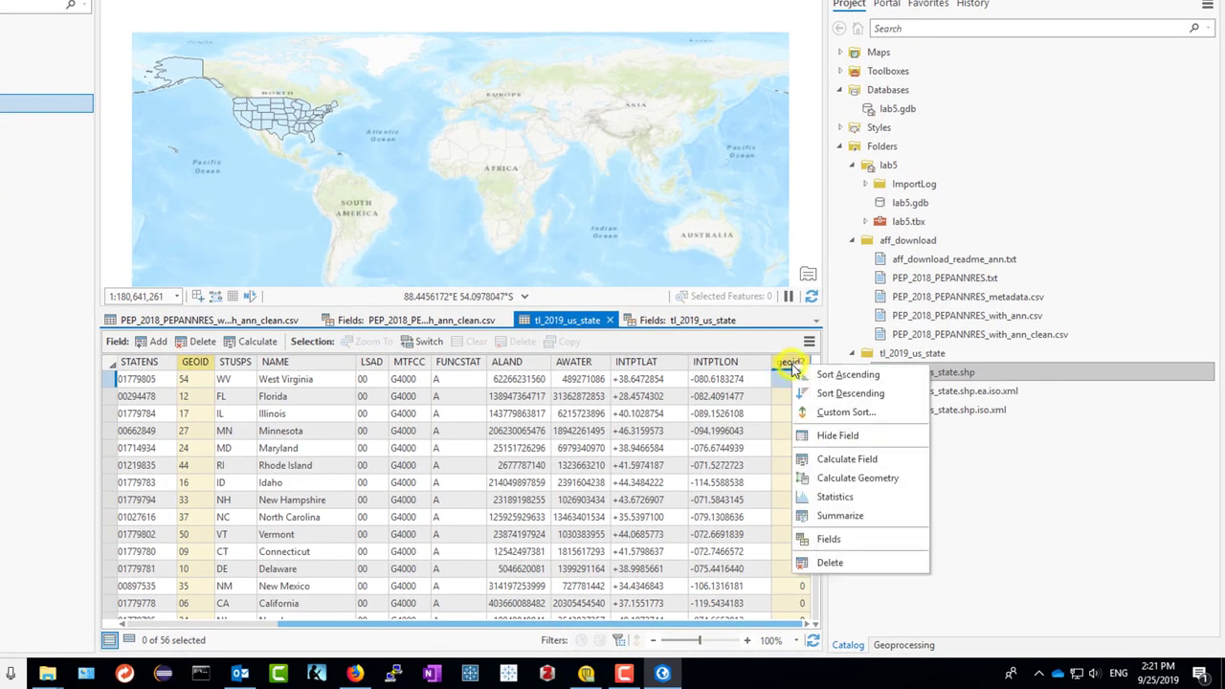
click(834, 462)
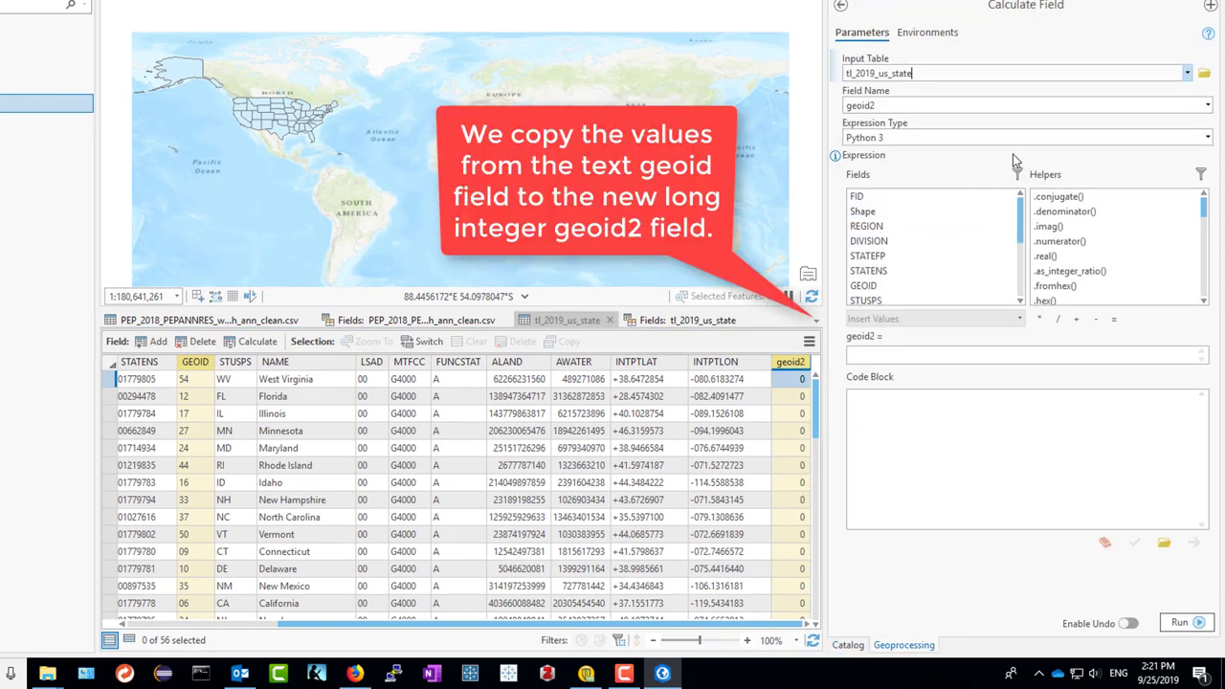
double_click(863, 285)
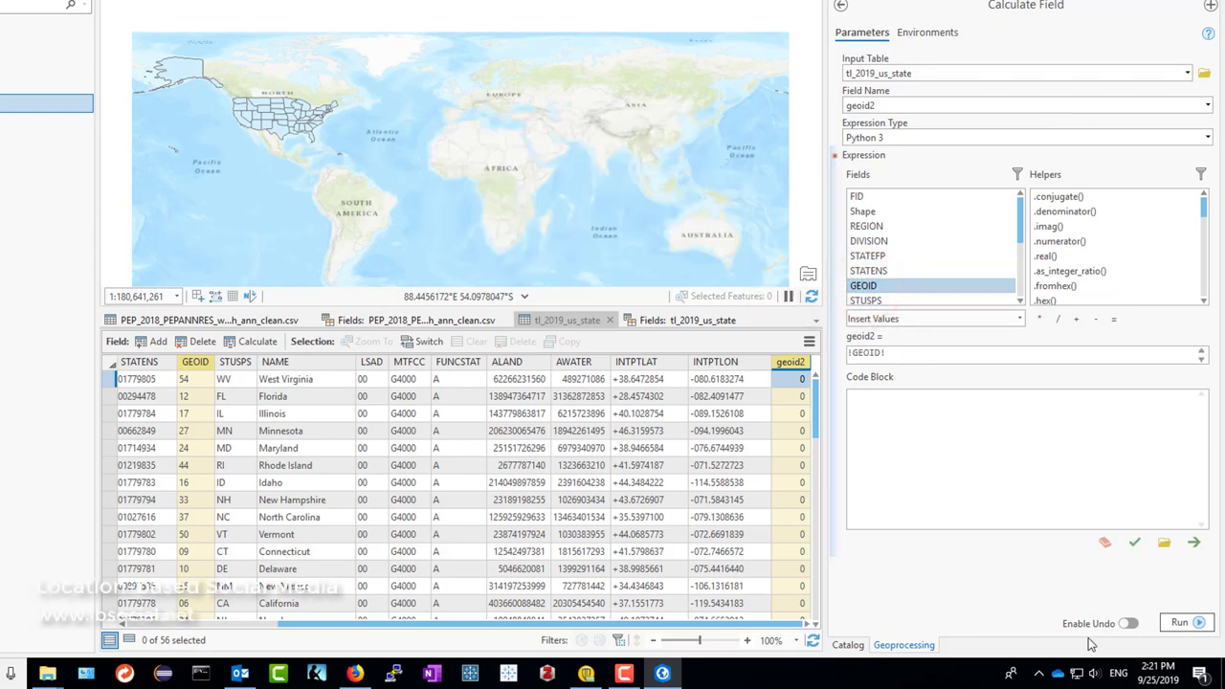
click(1183, 623)
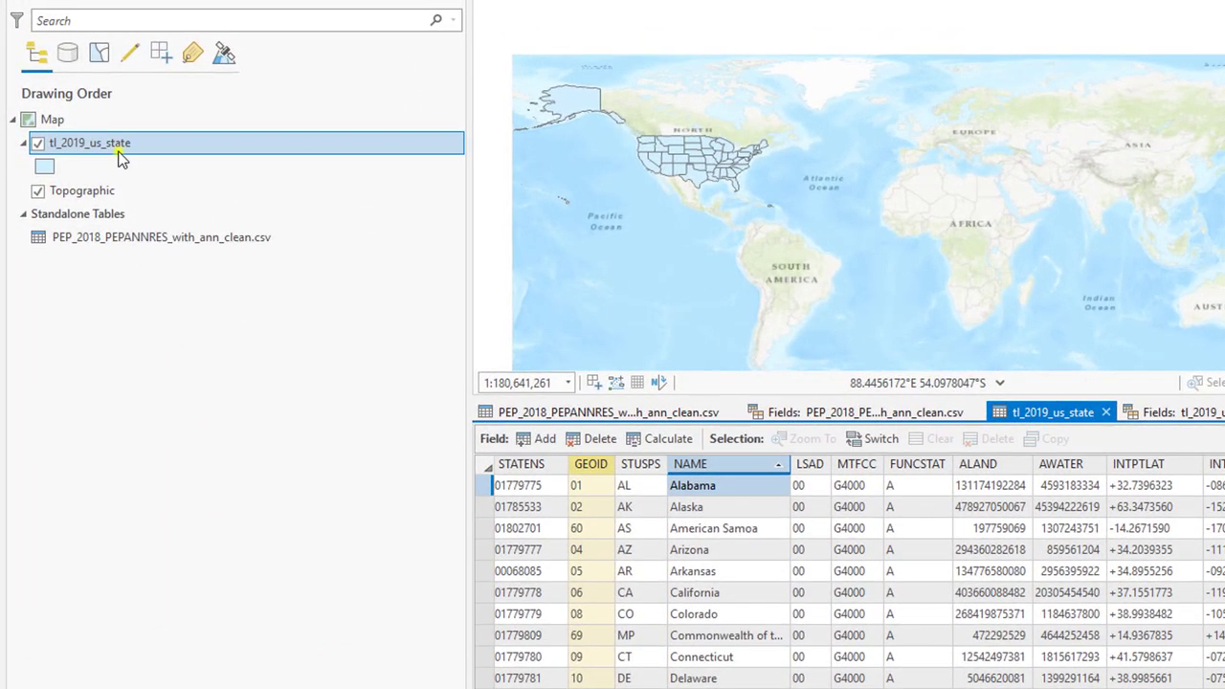
- Add a join from tl_2019_us_state on geoid2 to the PEP_2018_PEPANNRES_with_ann_clean.csv table on Id2, keeping all target features
right_click(119, 158)
mouse_move(229, 380)
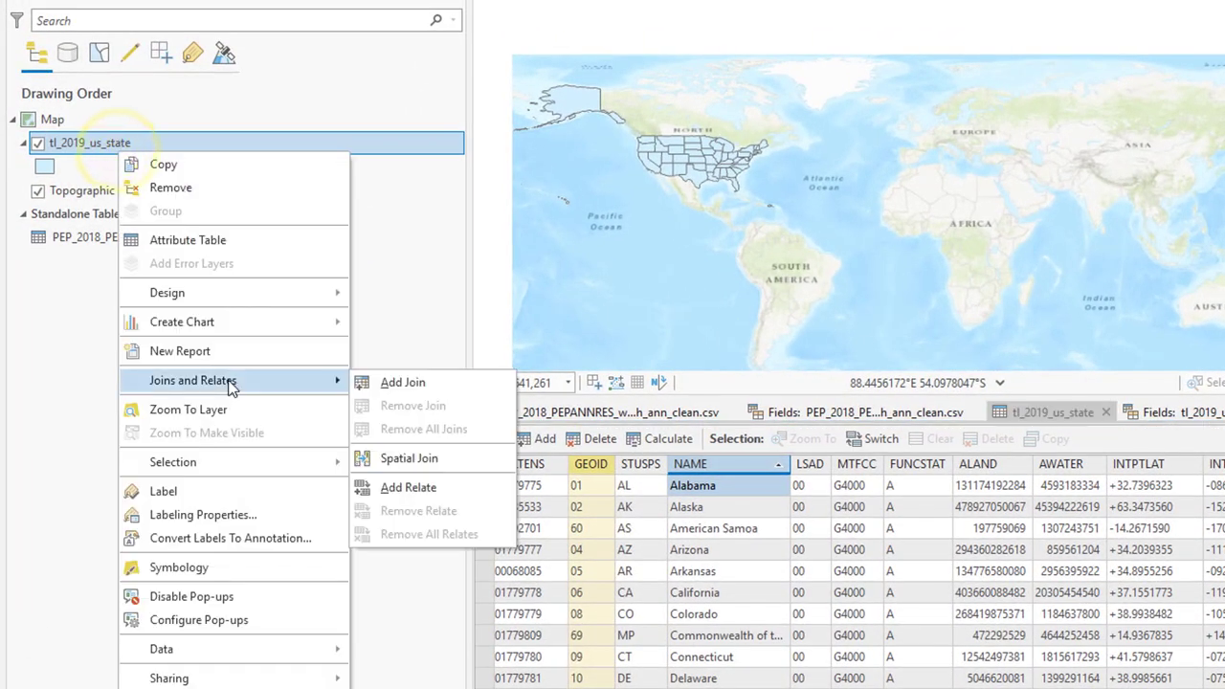
click(402, 380)
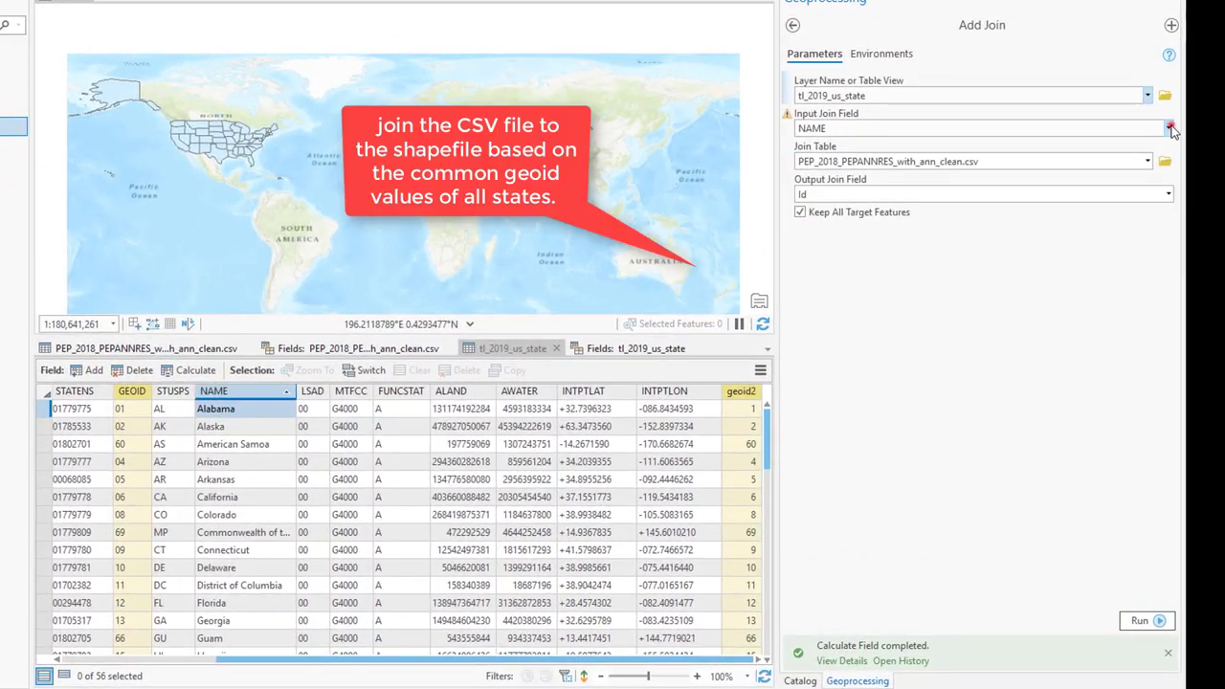
click(1170, 128)
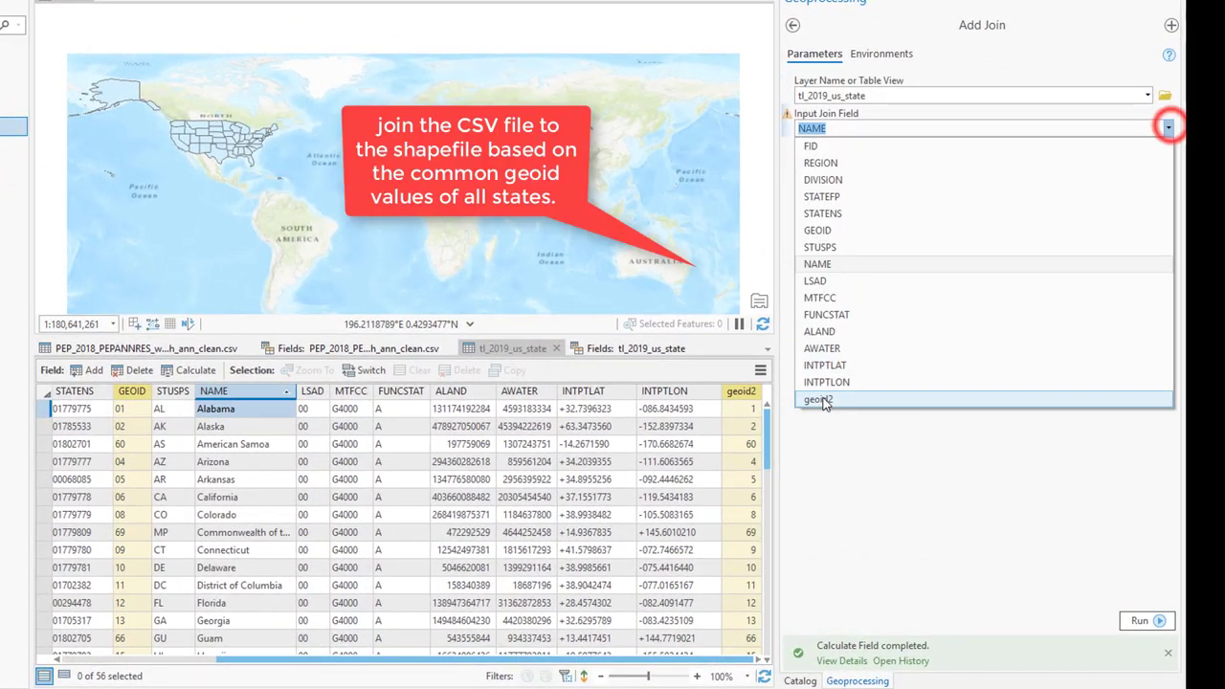
click(1050, 405)
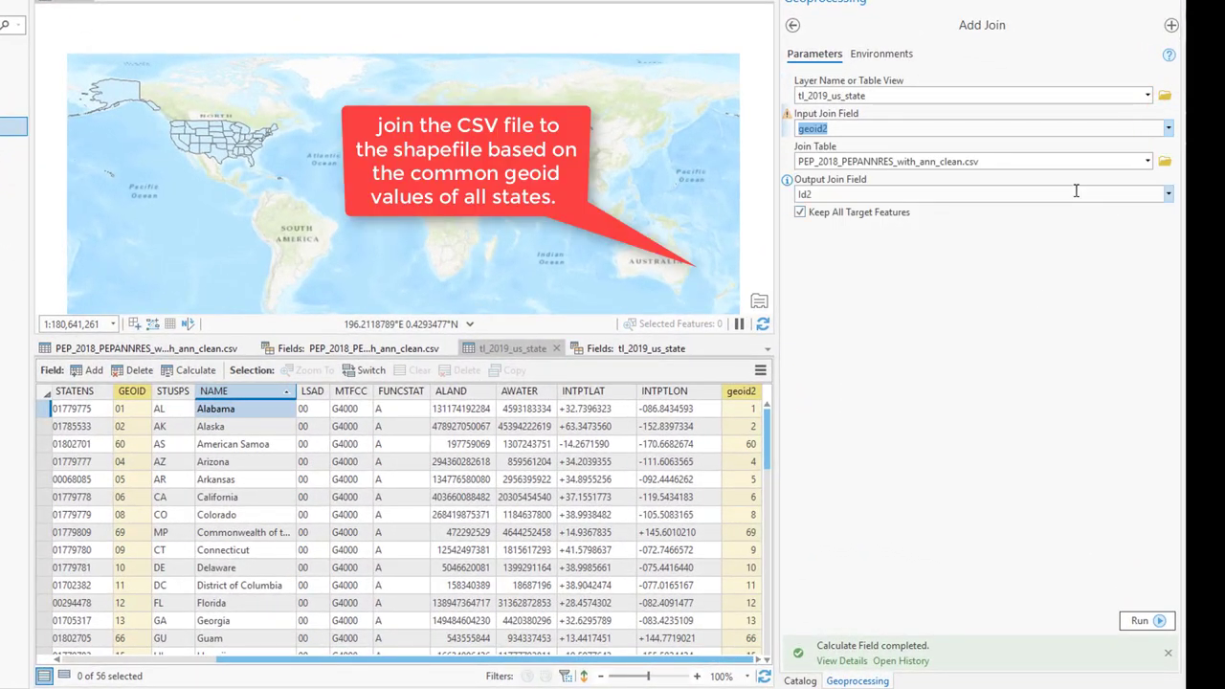
click(943, 159)
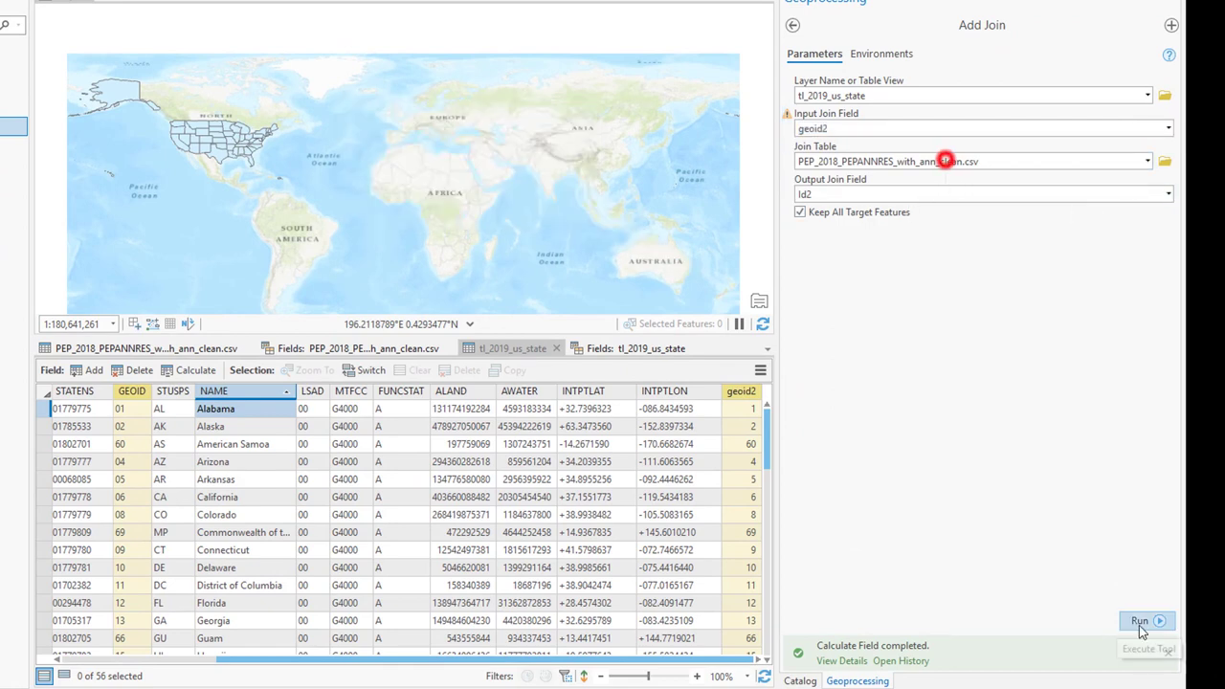
click(1139, 622)
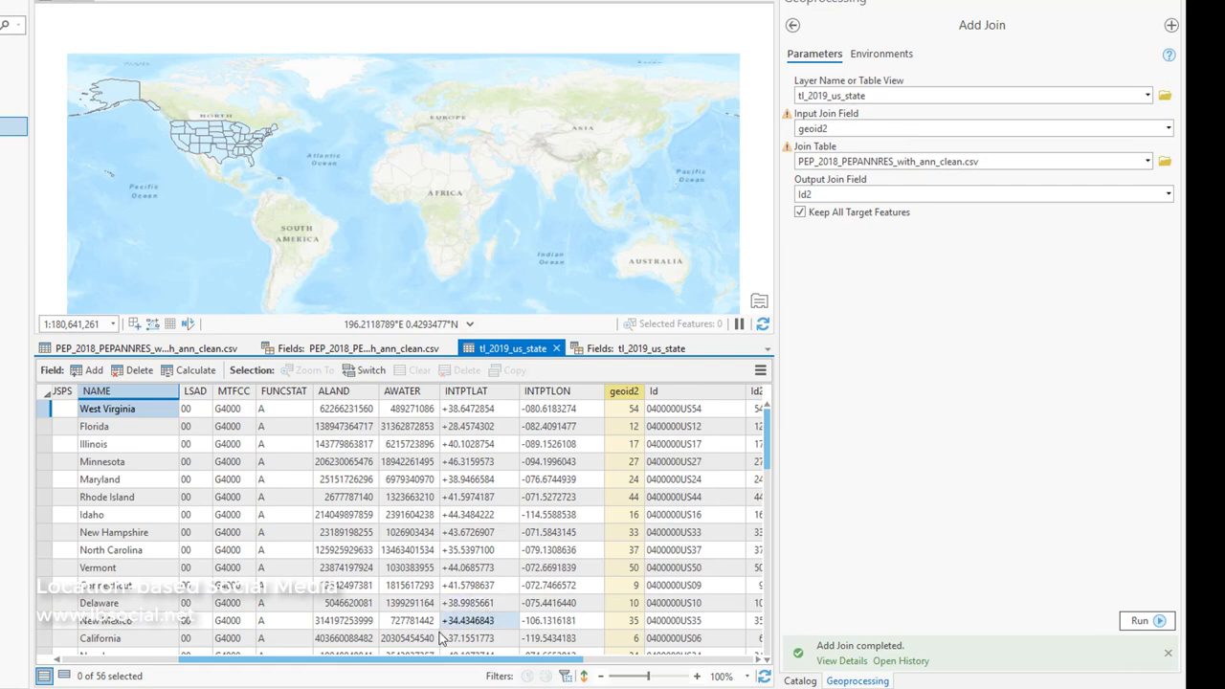
- Check the joined population fields in the tl_2019_us_state attribute table and in the pop-up for Texas
drag(368, 660, 602, 661)
scroll(203, 132, up, 4)
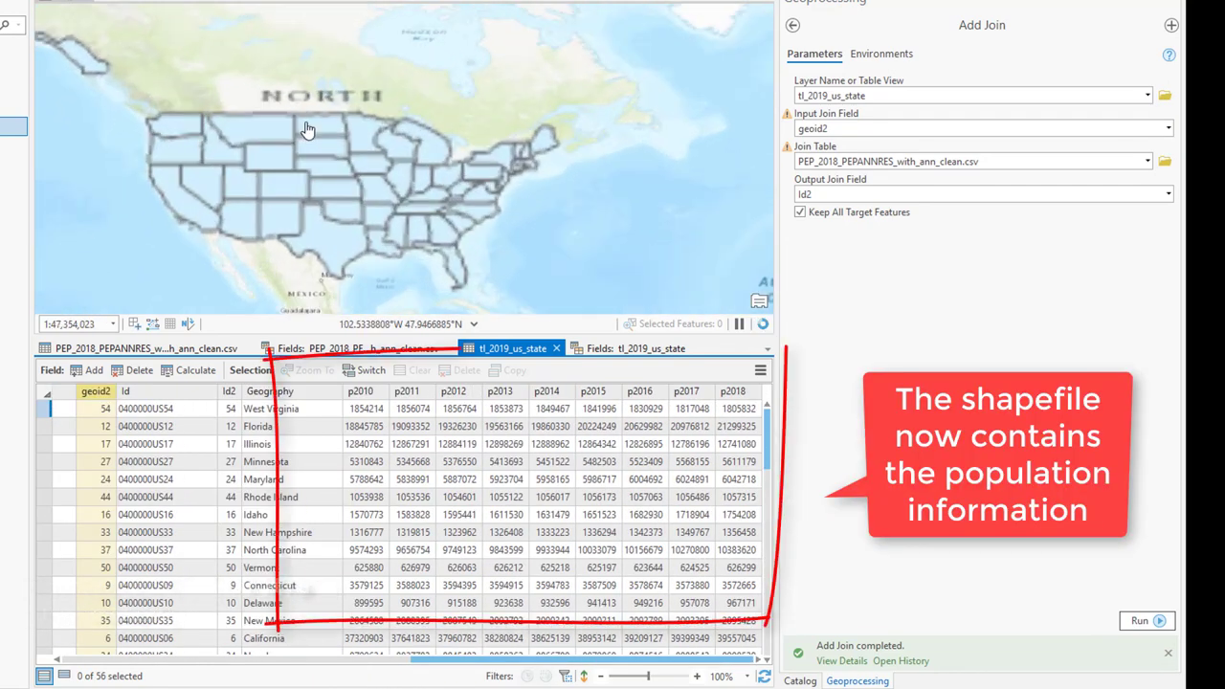
click(332, 250)
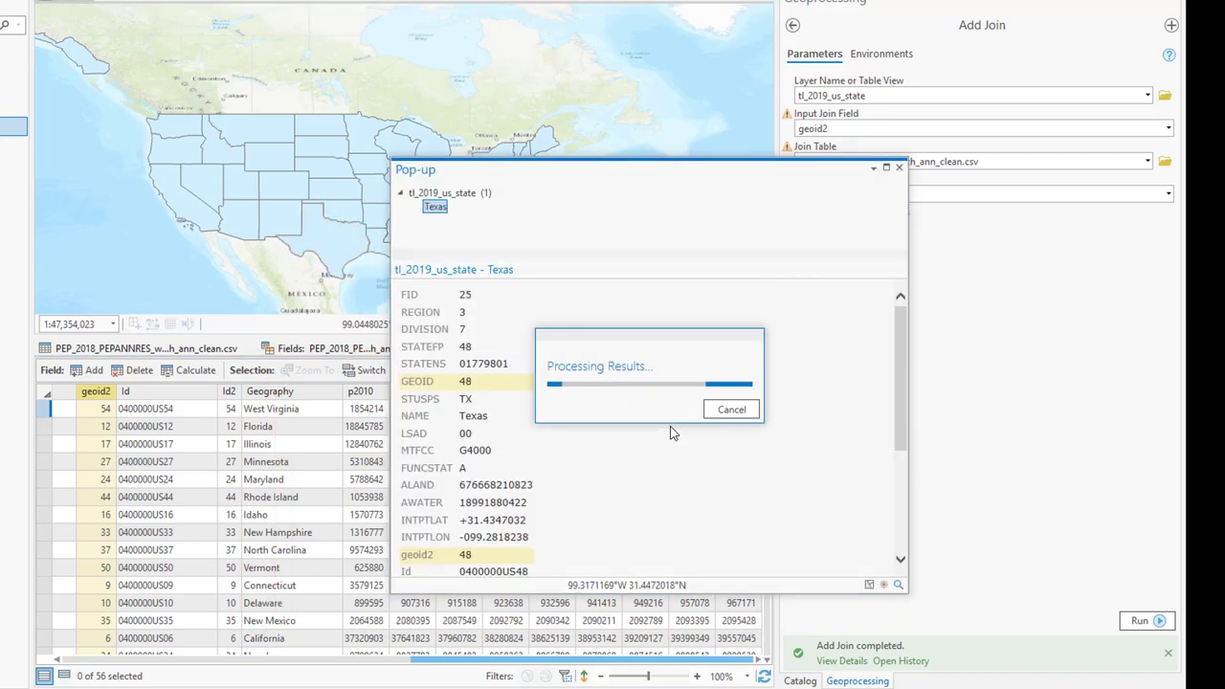
scroll(670, 434, down, 4)
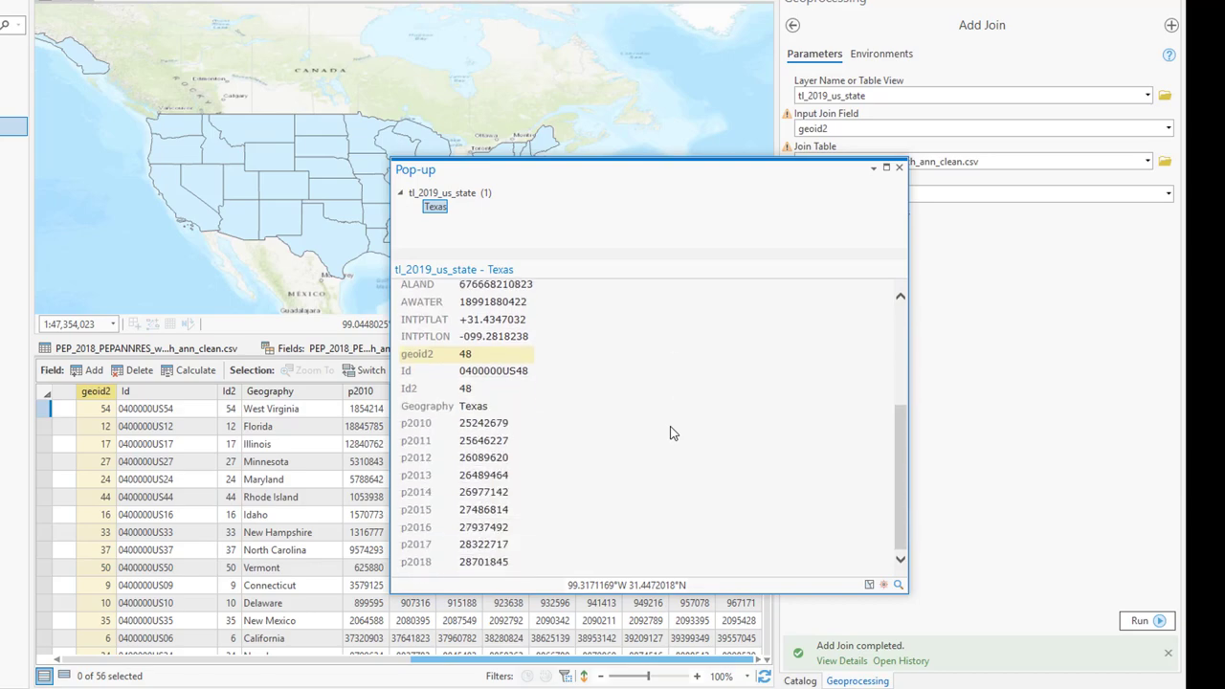
scroll(670, 434, up, 4)
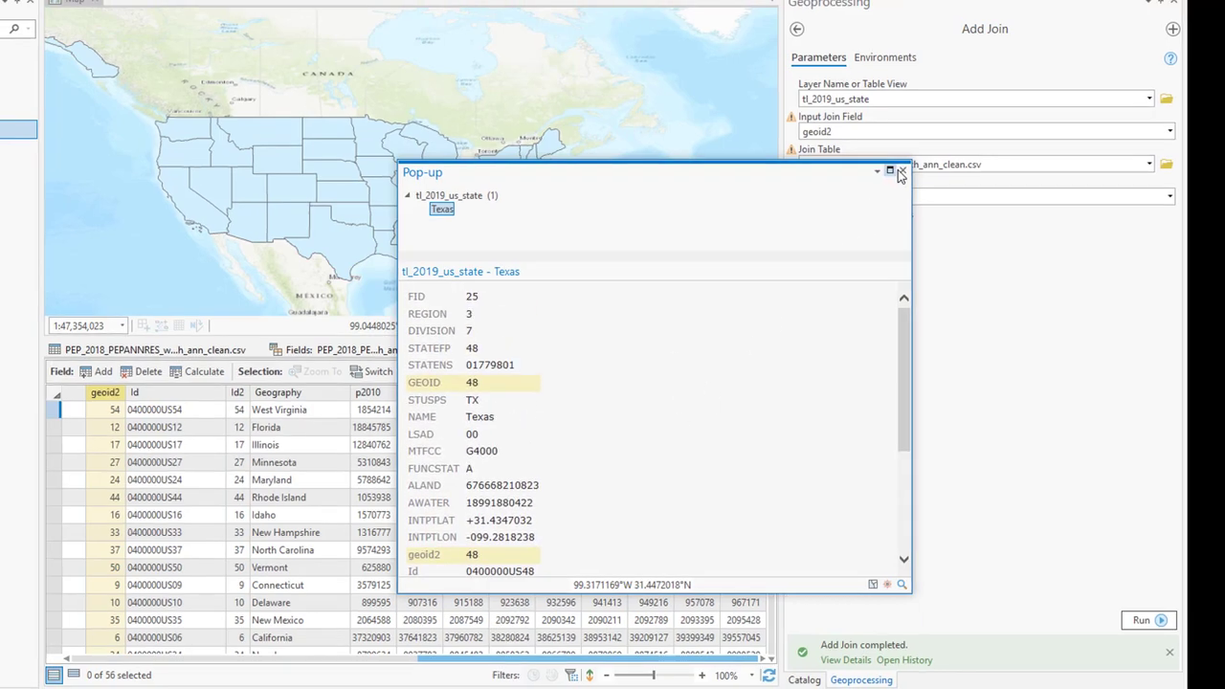
click(899, 168)
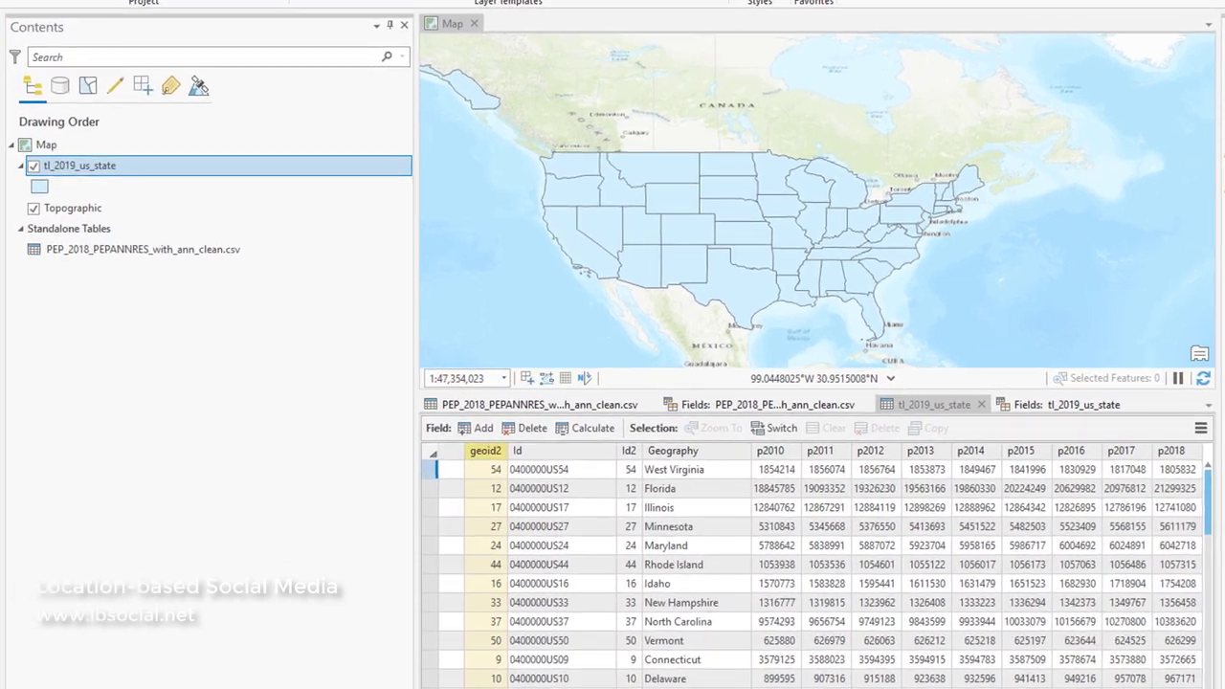
- Set up a feature export of the joined tl_2019_us_state layer to lab5.gdb with the output feature class name pop_usa
right_click(81, 167)
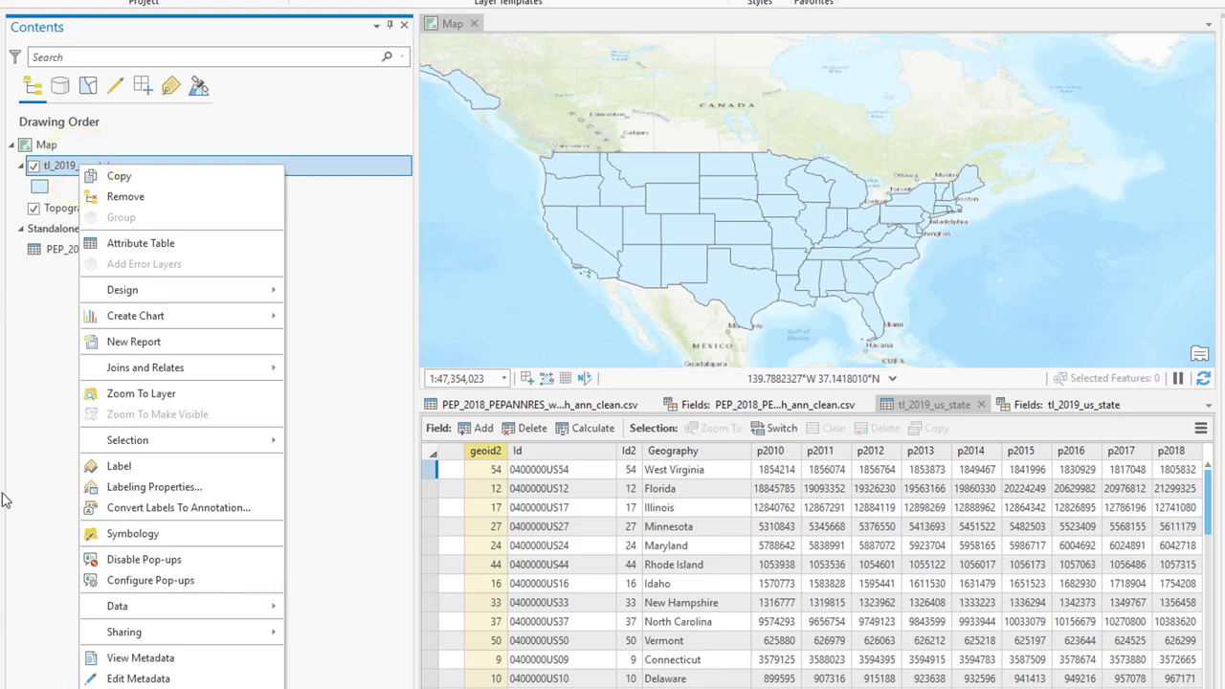
mouse_move(202, 618)
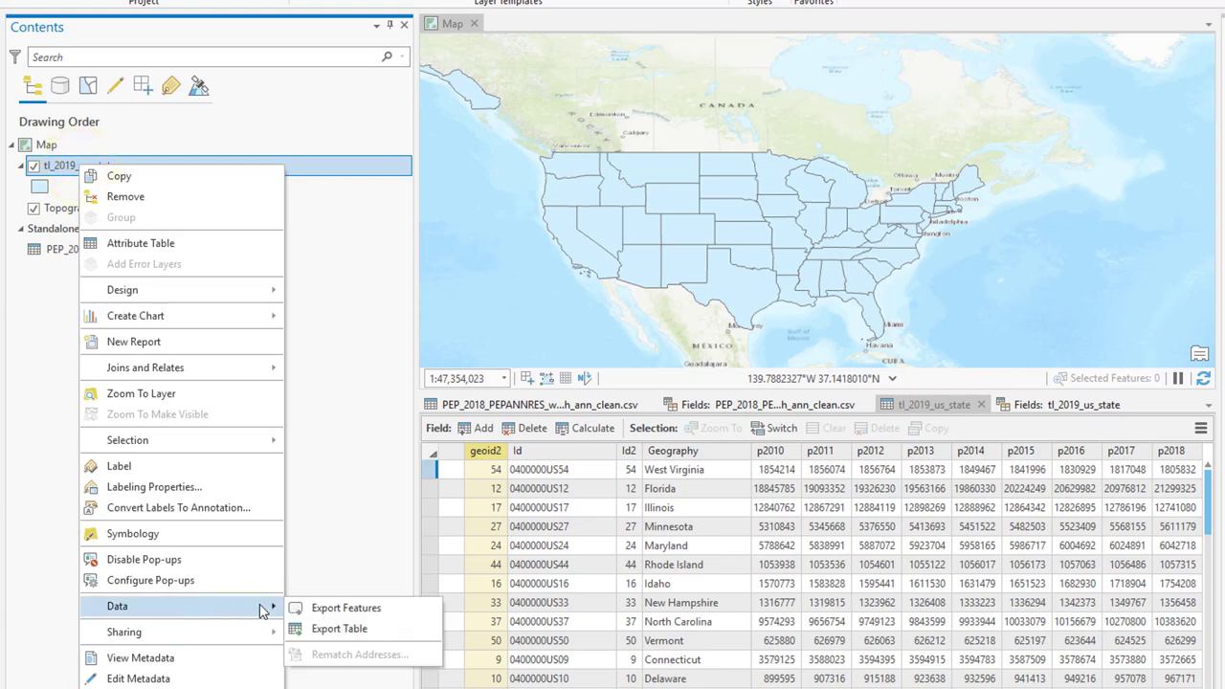
click(356, 609)
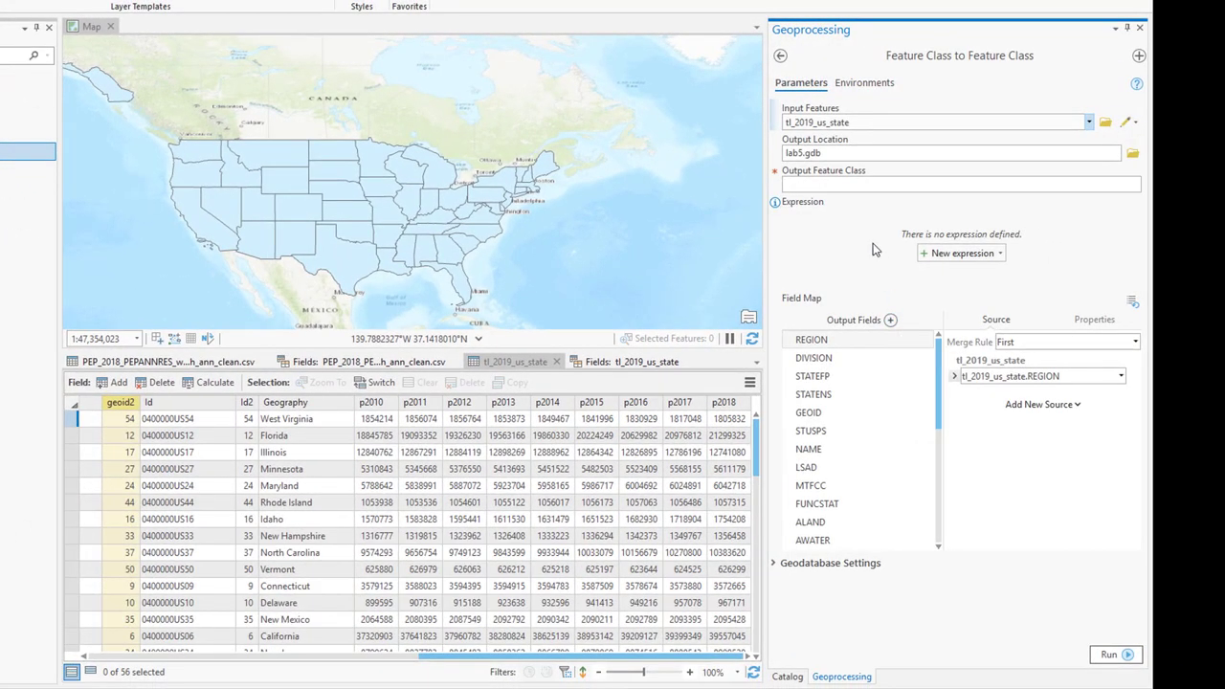
click(891, 182)
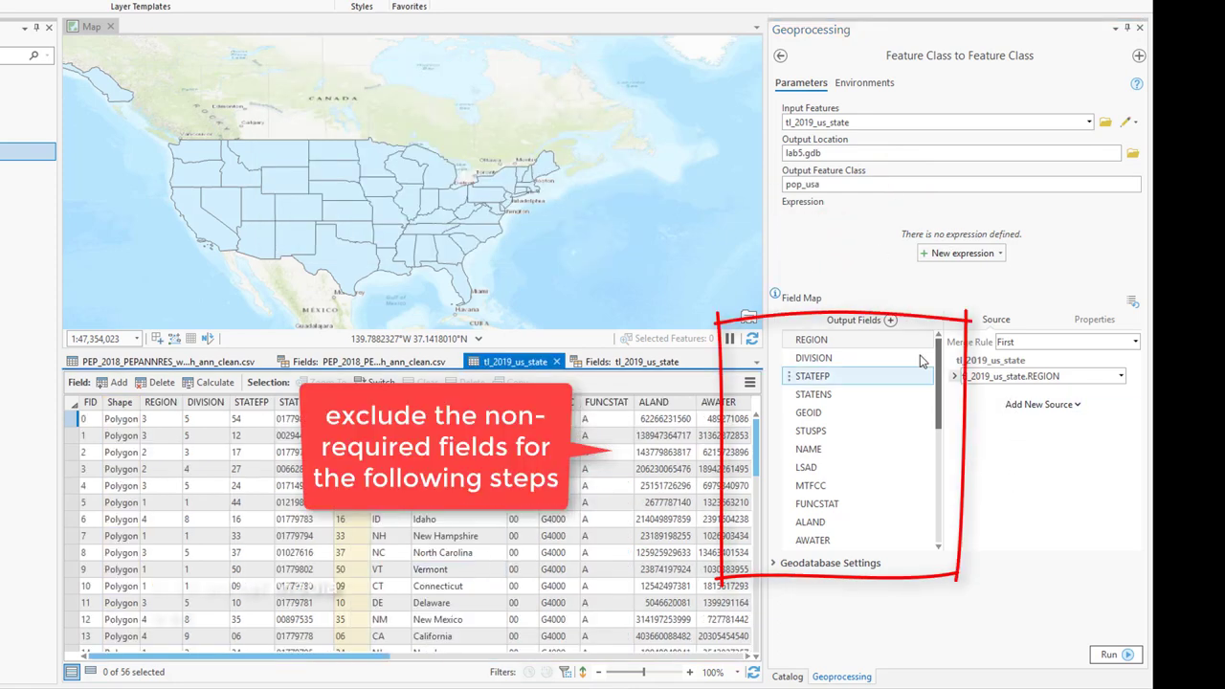
- Remove all output fields from the export's field map except REGION, GEOID, NAME, Geography and the yearly population fields starting with p2010
click(922, 362)
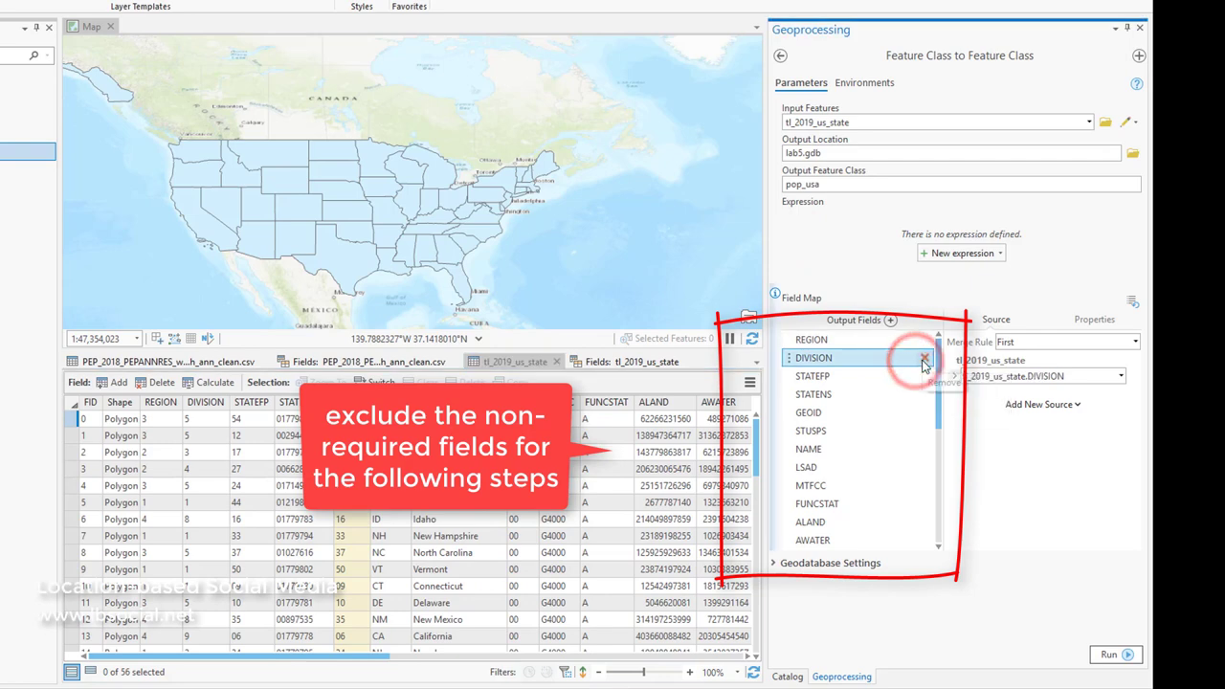
click(925, 359)
click(925, 359)
click(924, 359)
click(925, 395)
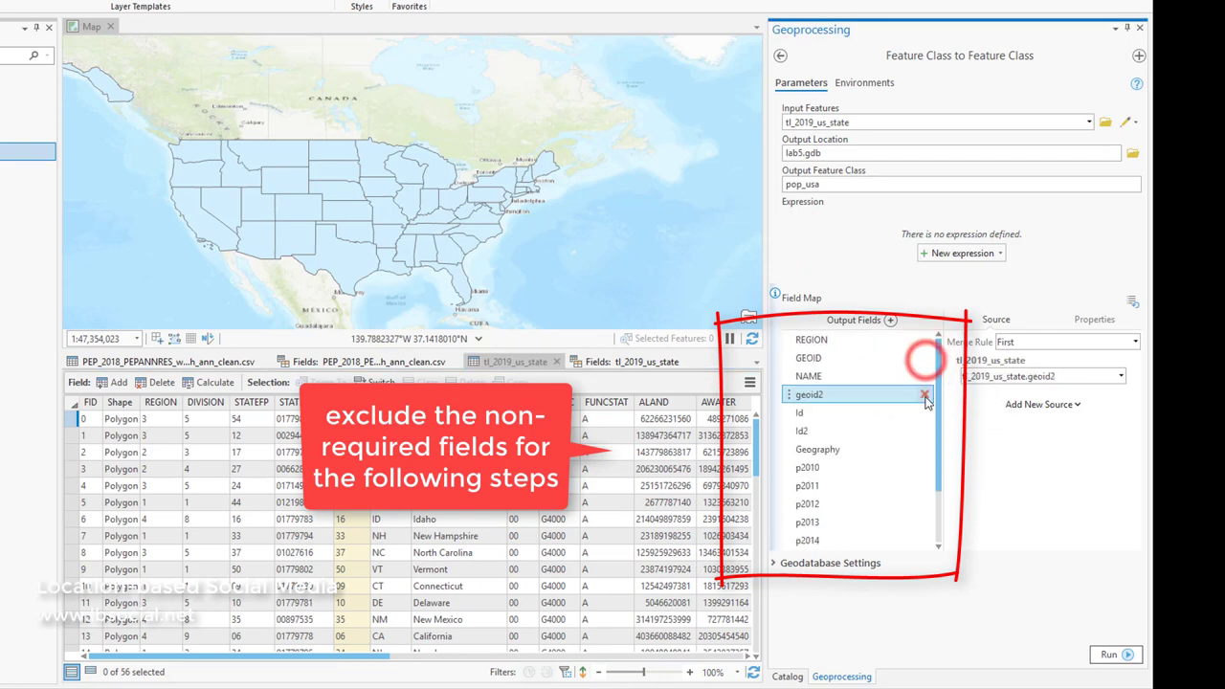
click(925, 395)
click(925, 396)
click(925, 395)
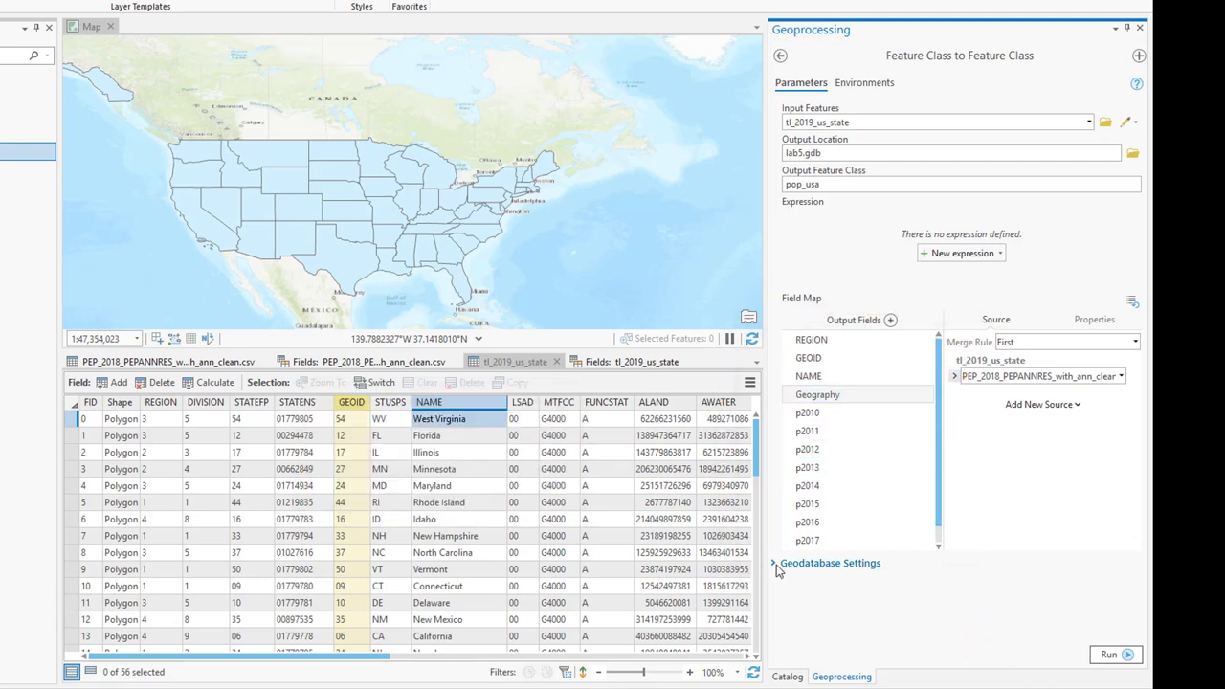
- Set the export's output coordinate system to that of tl_2019_us_state, GCS_North_American_1983, and run the Feature Class to Feature Class tool
click(859, 84)
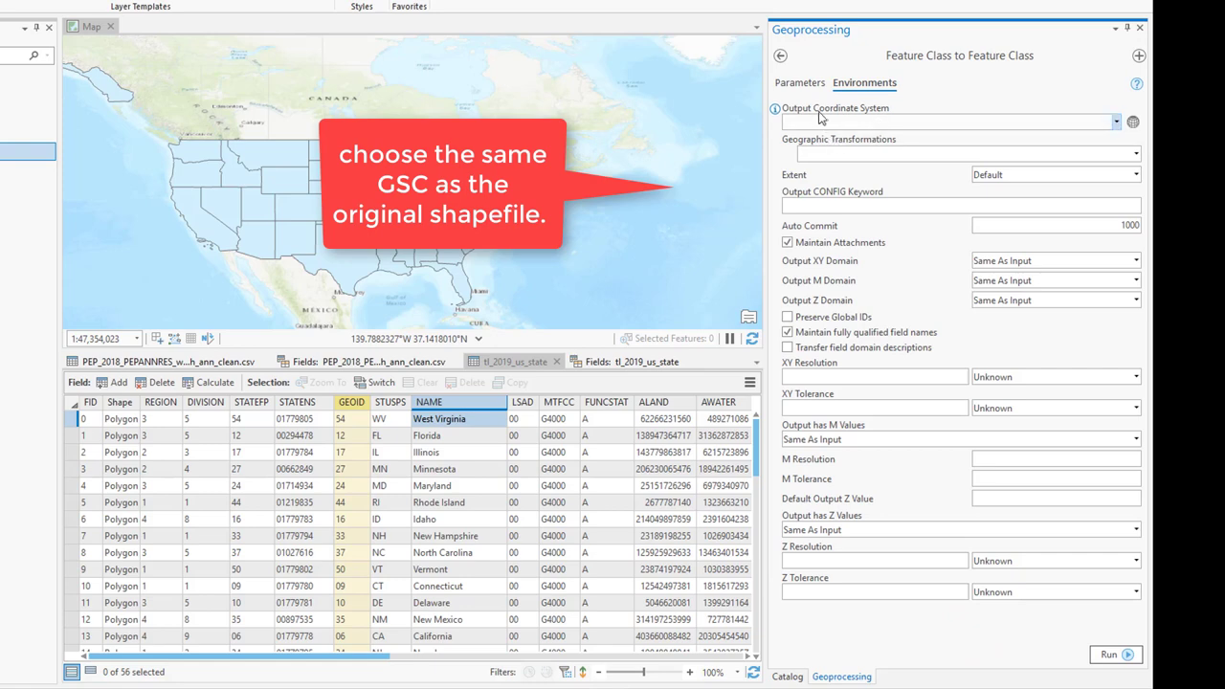
click(1116, 123)
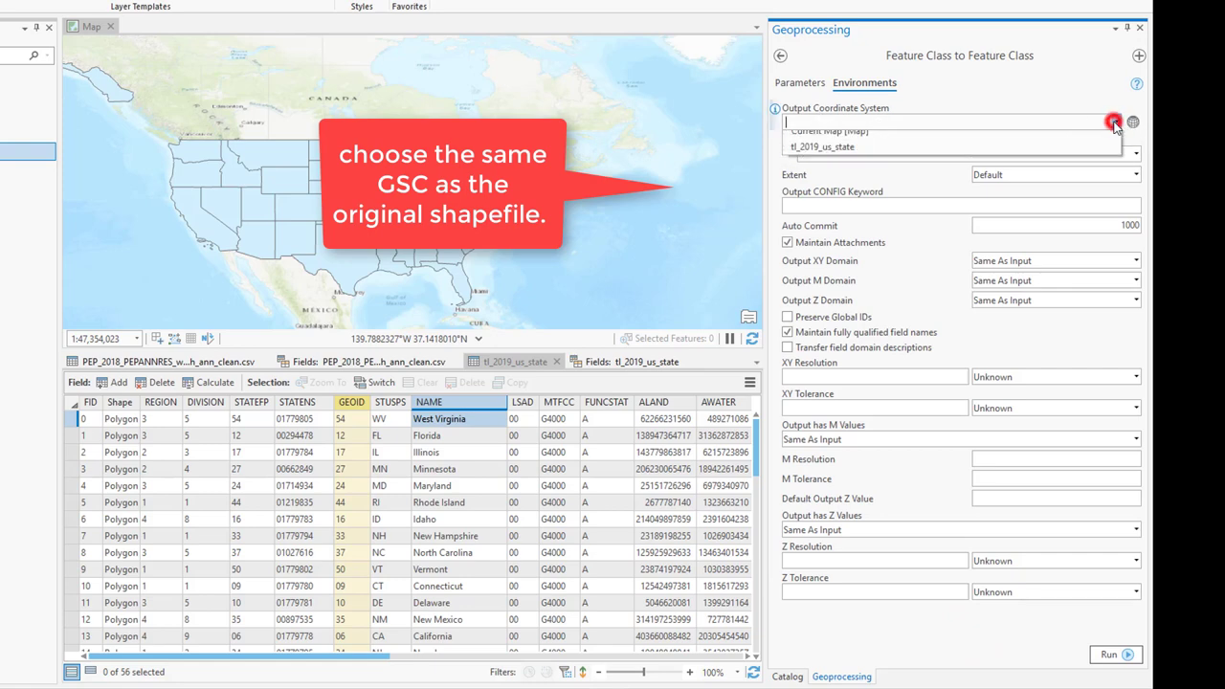
click(826, 158)
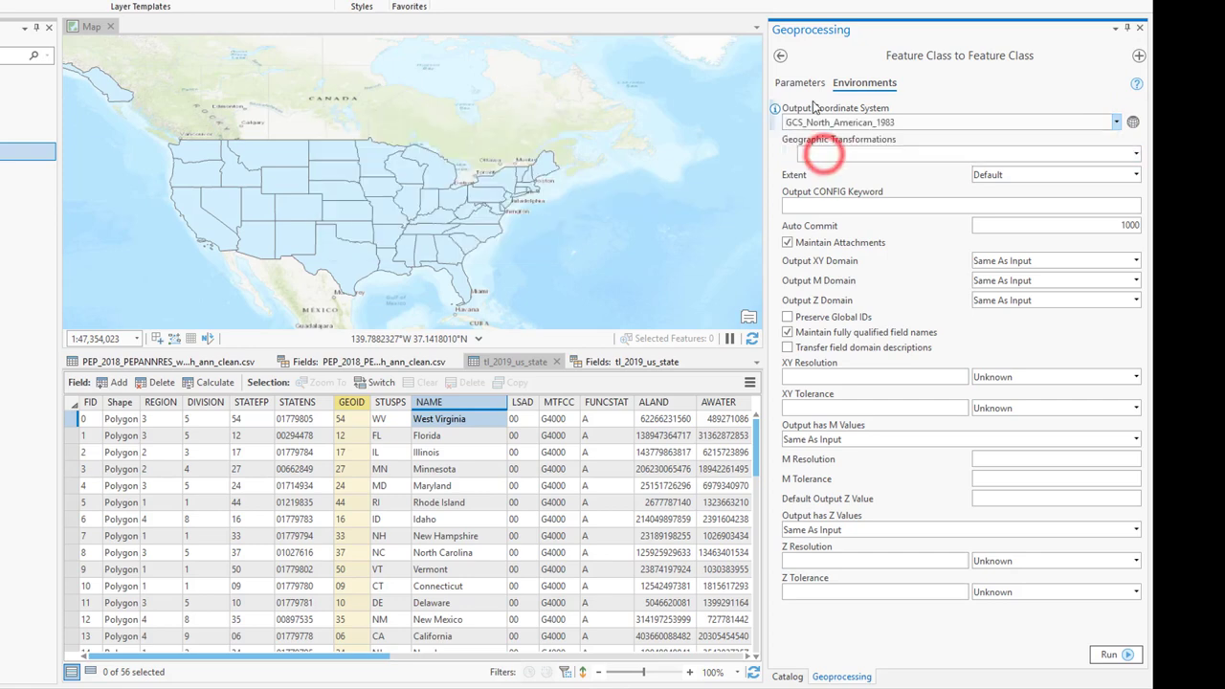
click(801, 82)
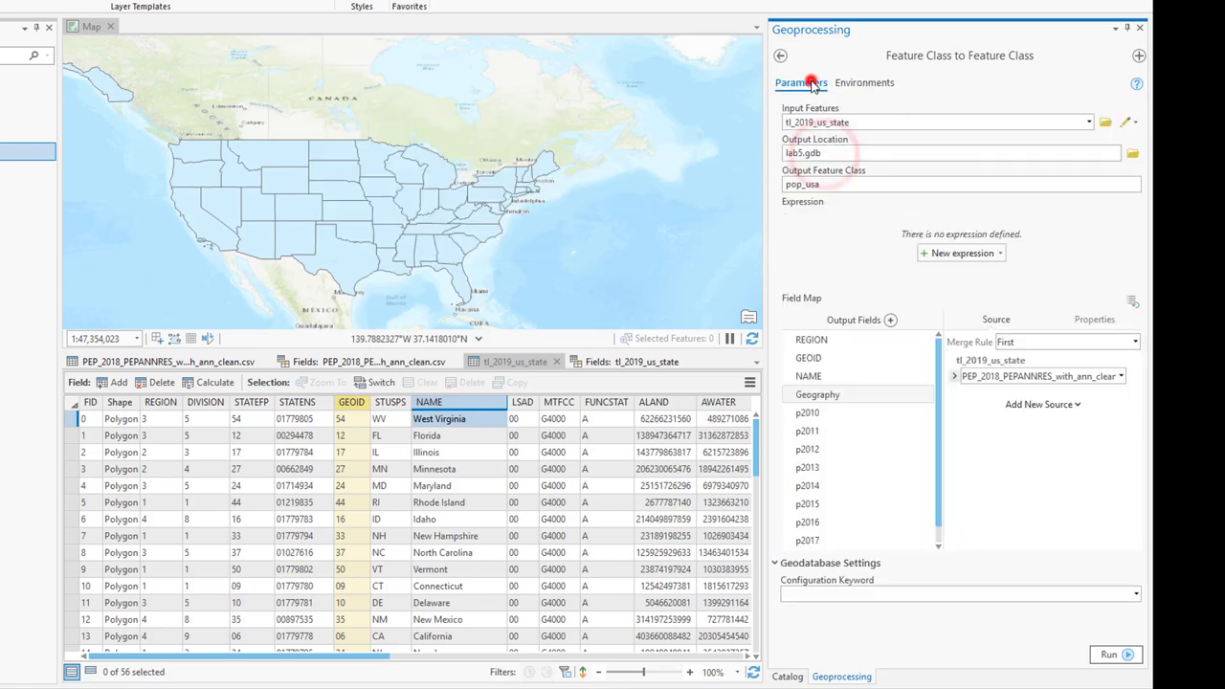
click(1106, 659)
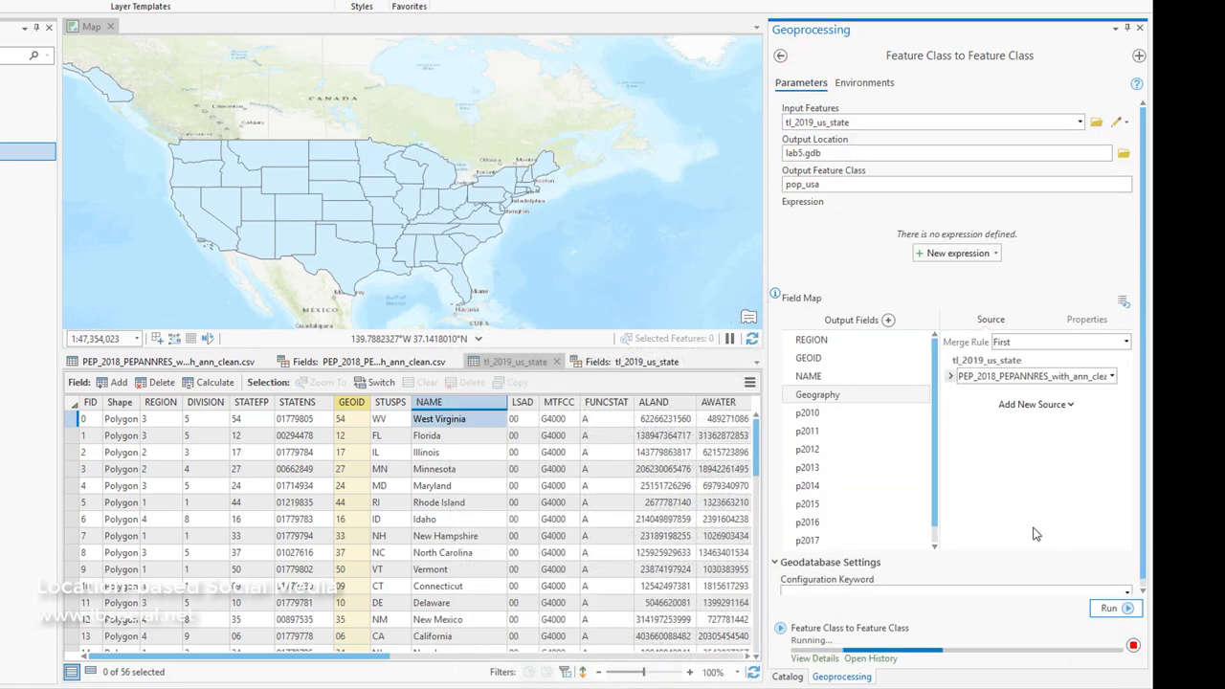
- Open the metadata of pop_usa in lab5.gdb for editing and enter the tags "population, census, USA"
click(787, 677)
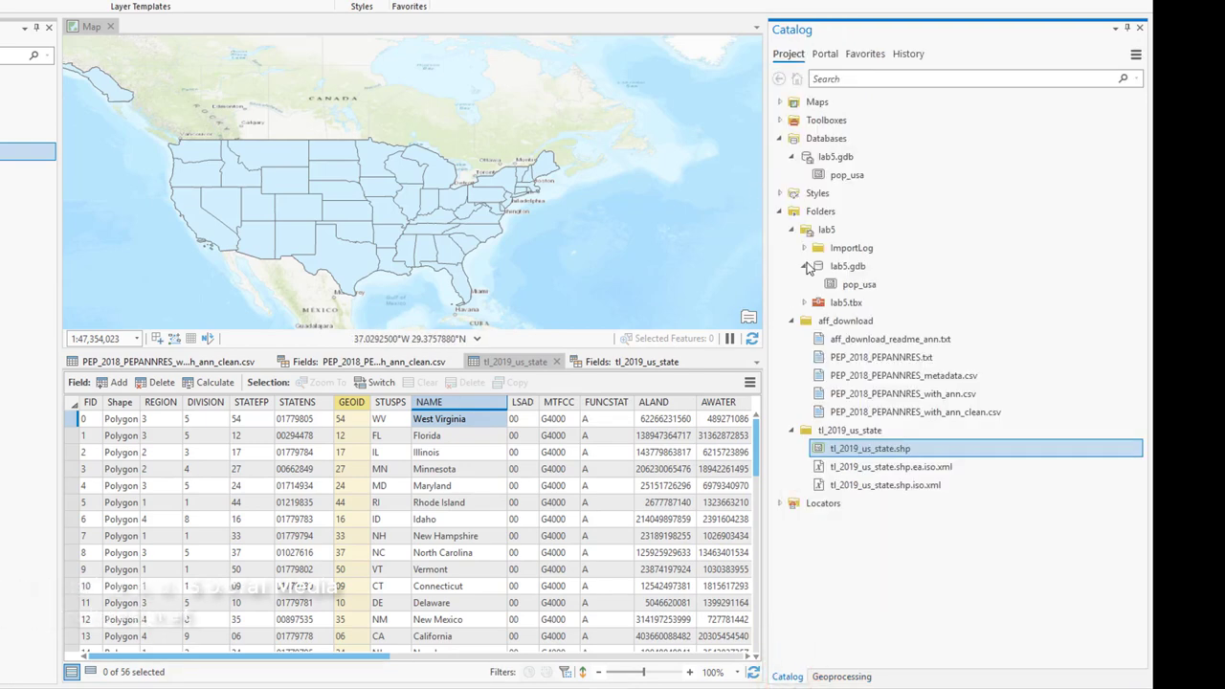
right_click(855, 182)
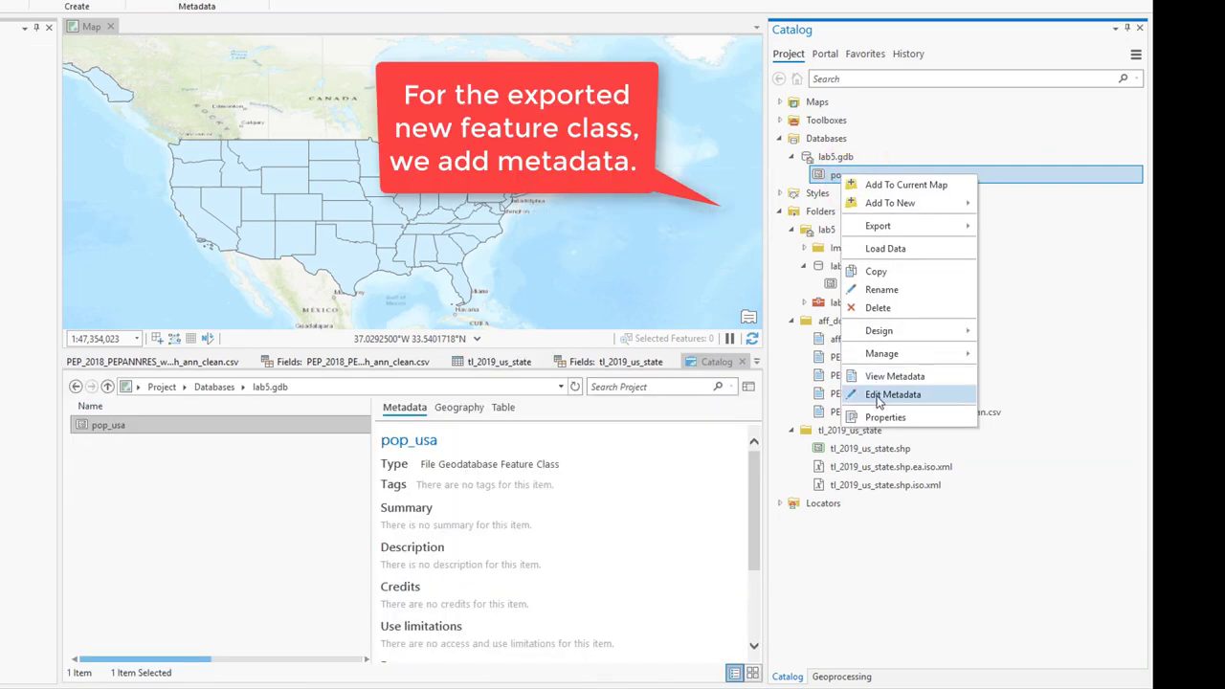
click(877, 396)
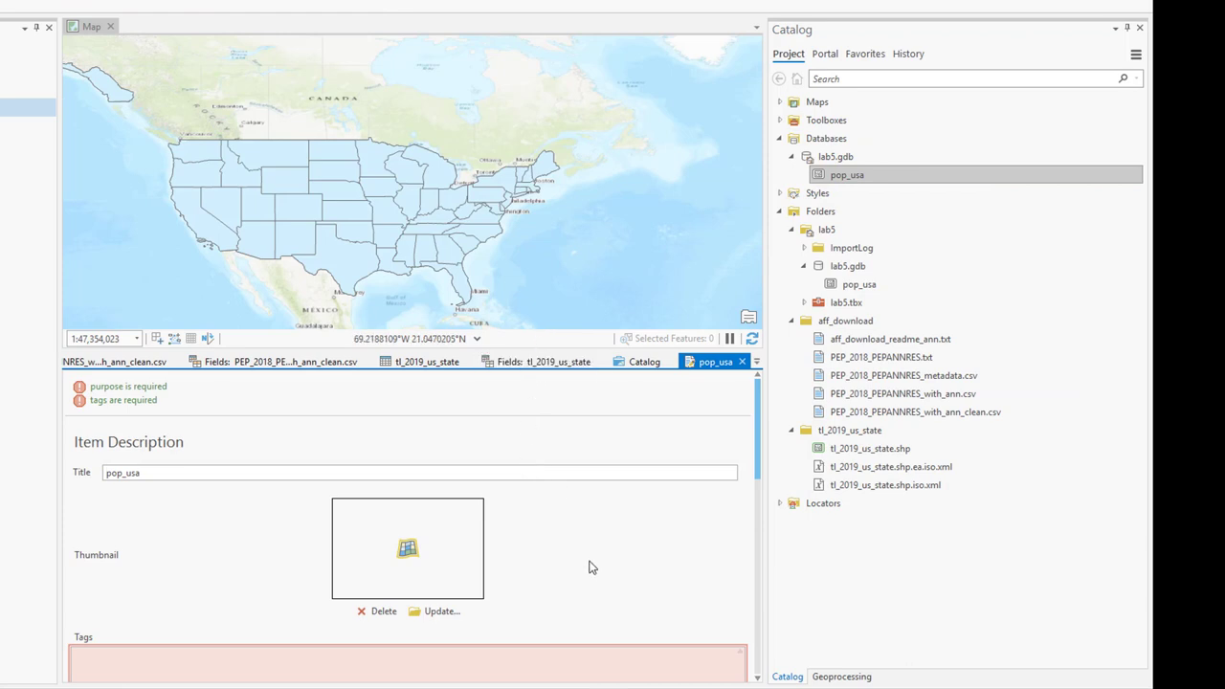
scroll(522, 553, down, 1)
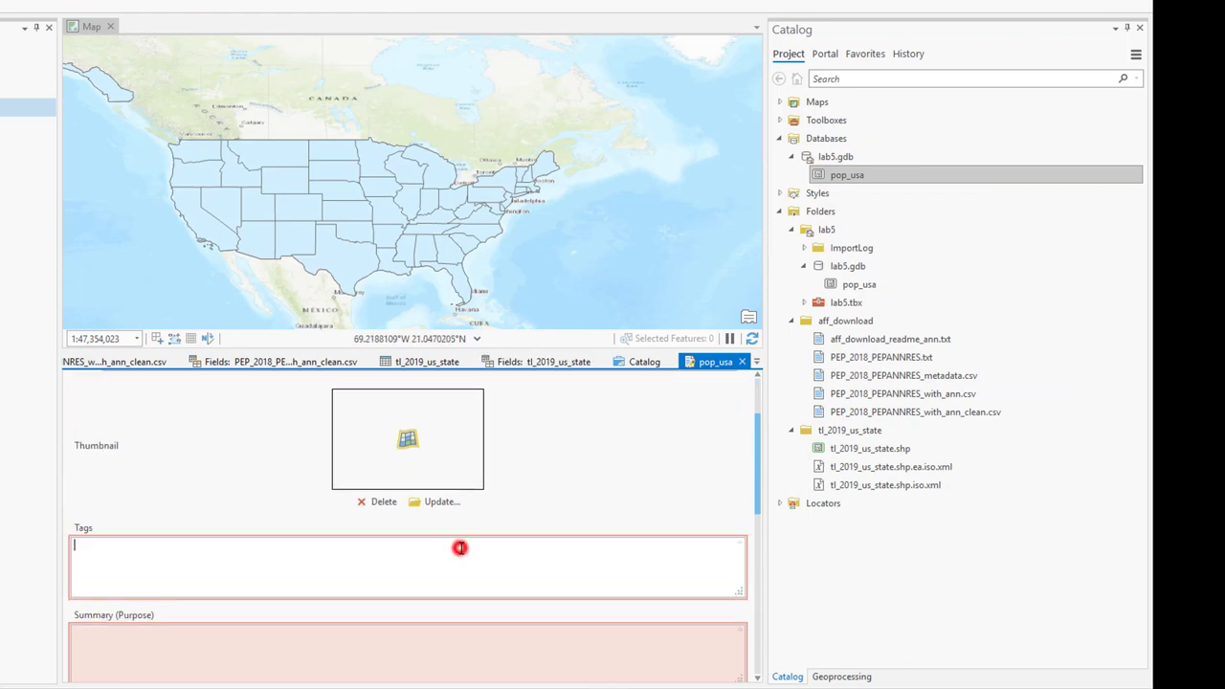
text(population, census, USA)
- Enter "Population data from Census" as the pop_usa metadata summary and "US Census" as the credits
scroll(412, 564, down, 1)
click(365, 586)
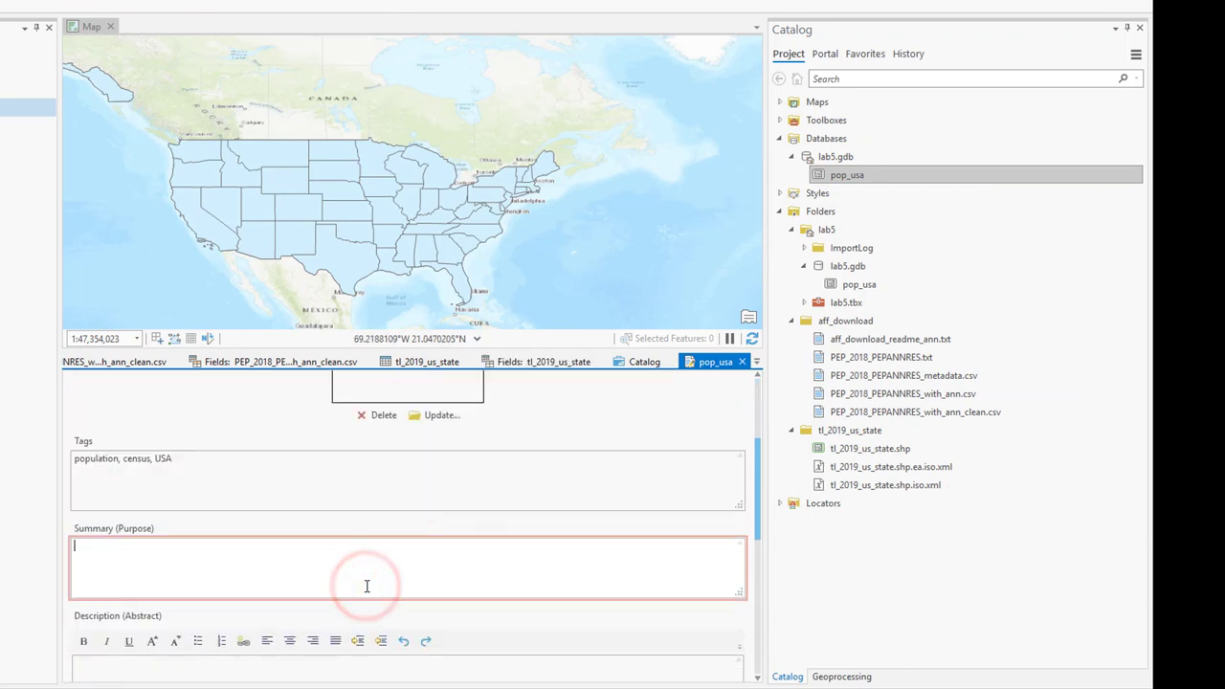
text(Population data from US Census)
scroll(243, 553, down, 2)
click(223, 568)
text(US Census)
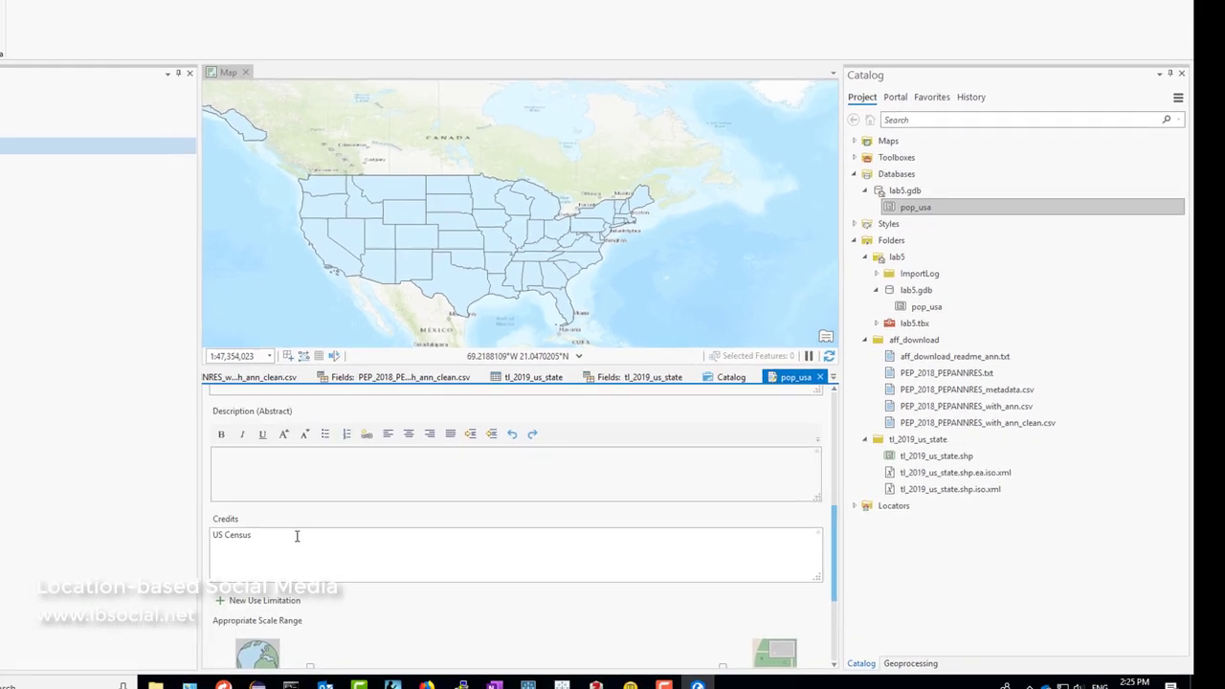
- Save the pop_usa metadata edits and close the metadata editor
click(84, 52)
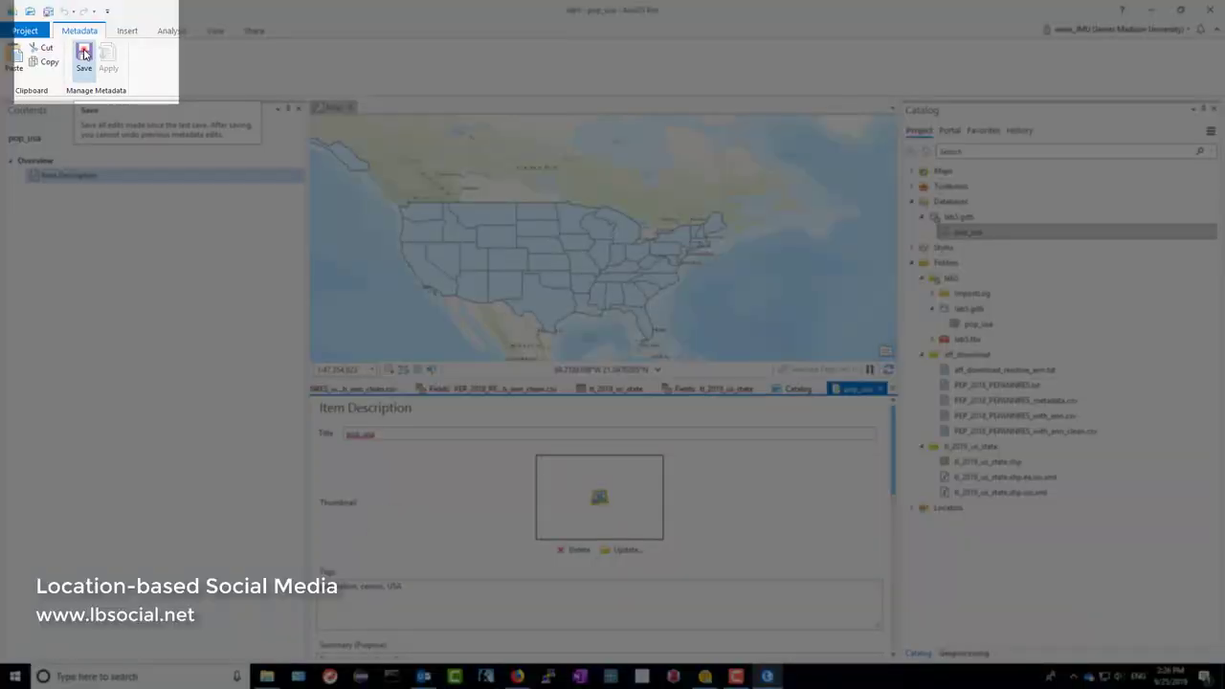
click(84, 53)
scroll(409, 485, down, 2)
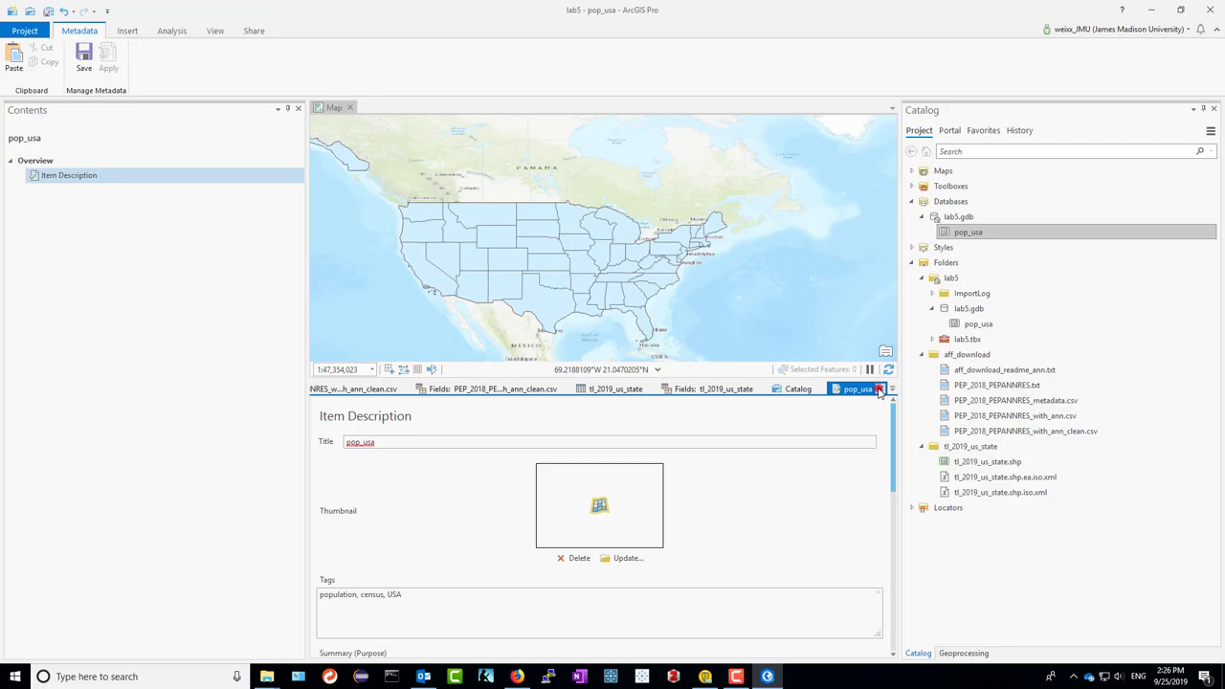
click(881, 389)
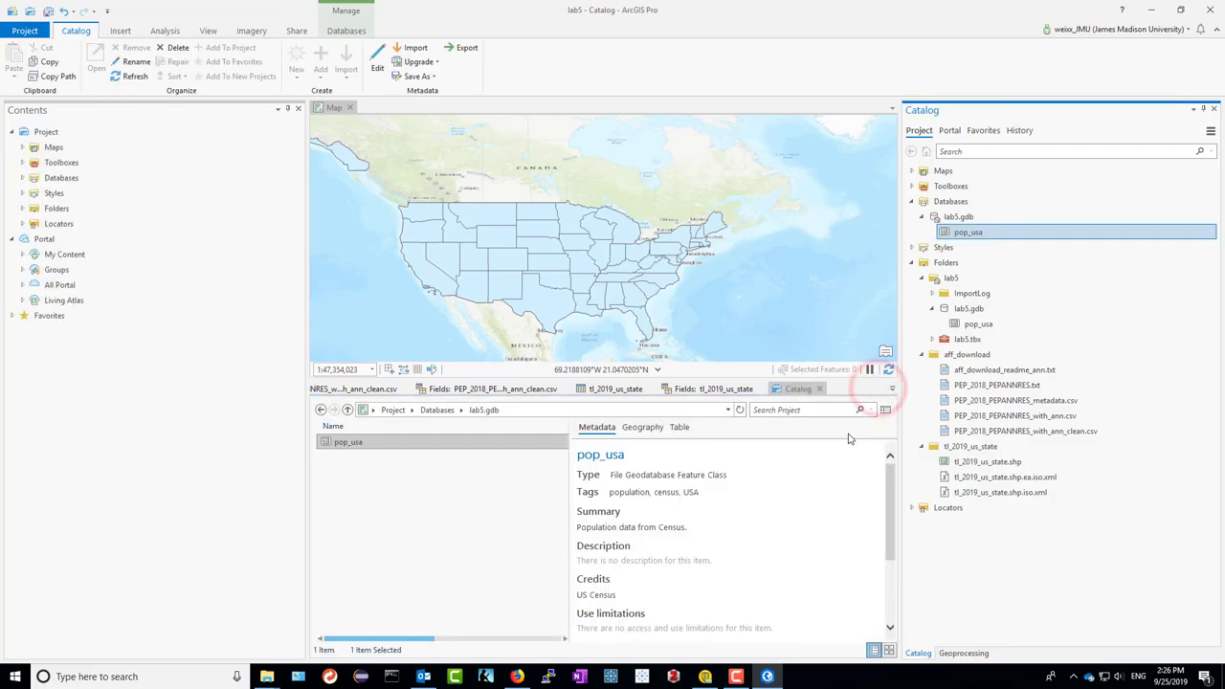
- Review the metadata of pop_usa in the catalog view and preview its geography
scroll(791, 502, down, 2)
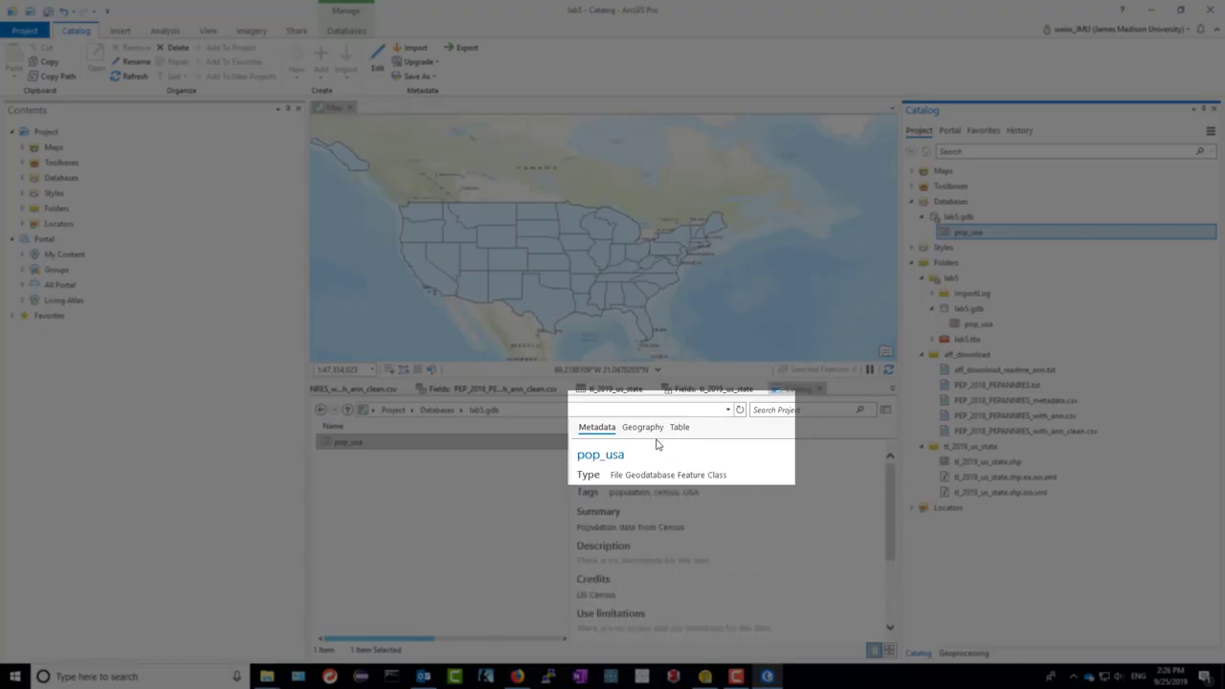
click(639, 430)
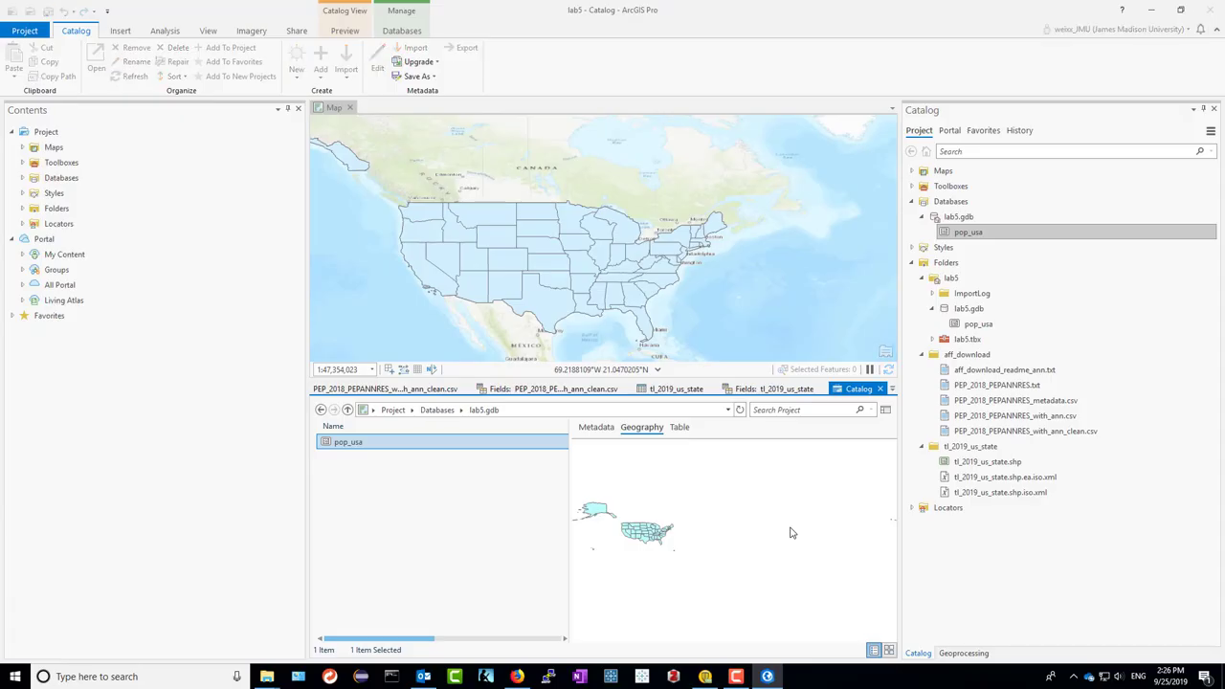
scroll(619, 530, up, 3)
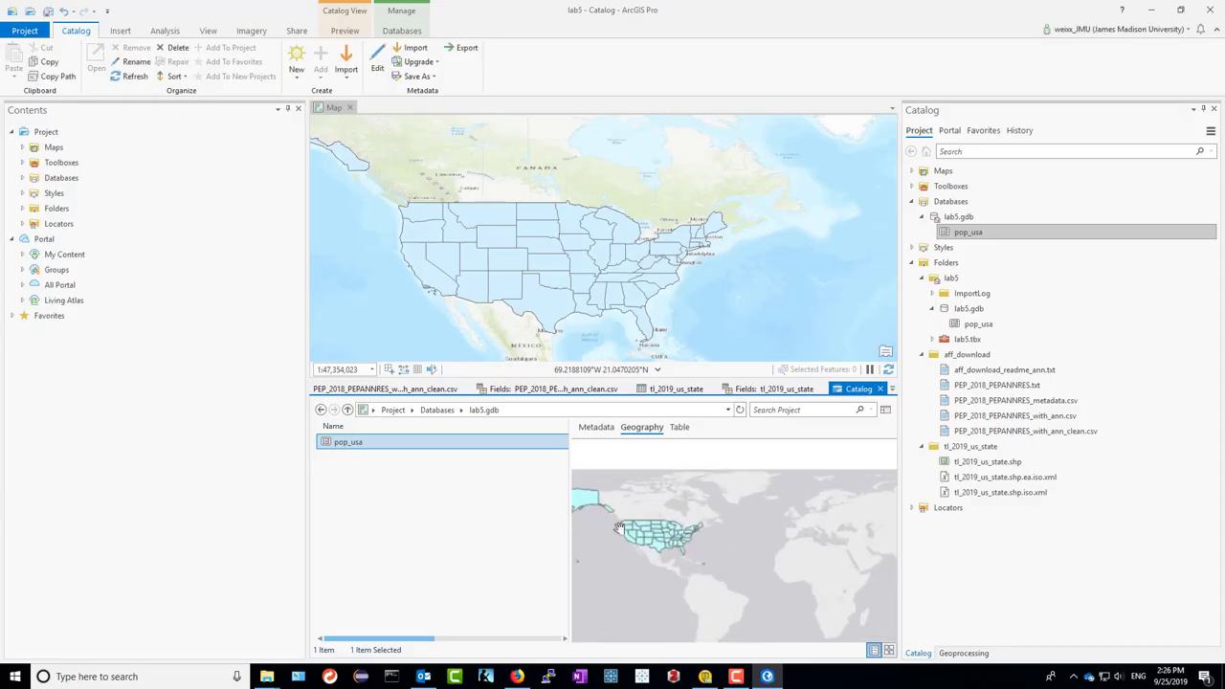
- Create a thumbnail for pop_usa from its geography preview framed on the contiguous United States, and close the catalog view
scroll(620, 528, up, 2)
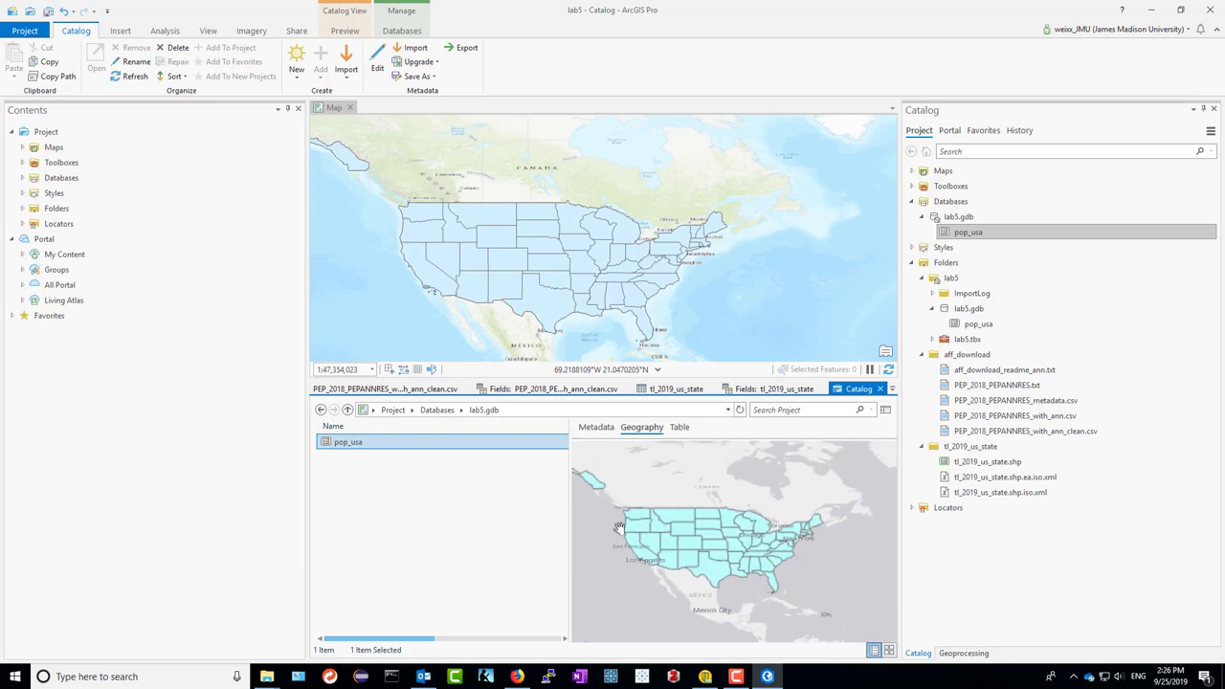
drag(667, 533, 700, 530)
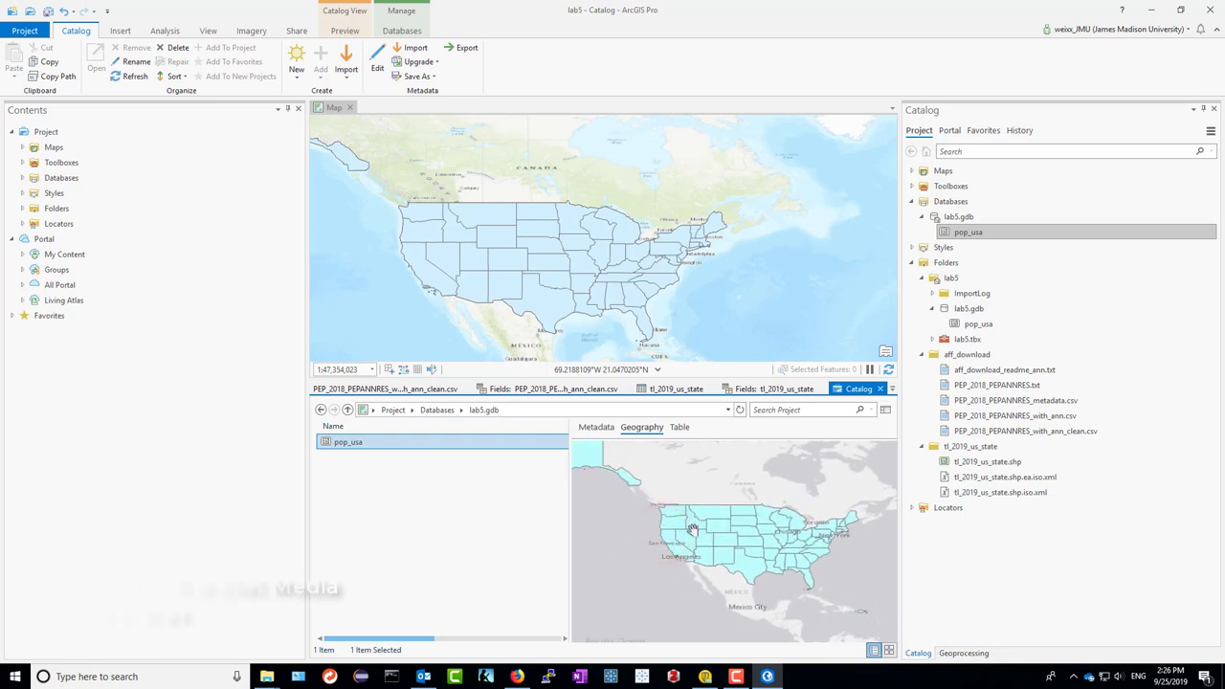
click(337, 30)
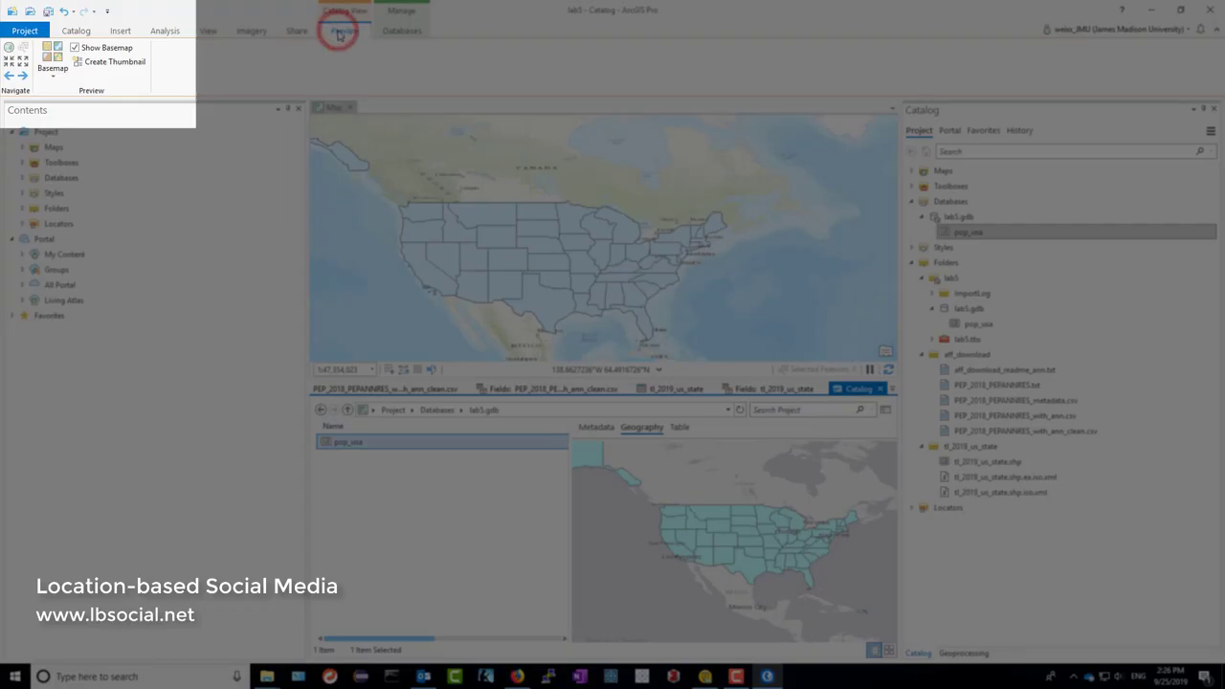
click(113, 65)
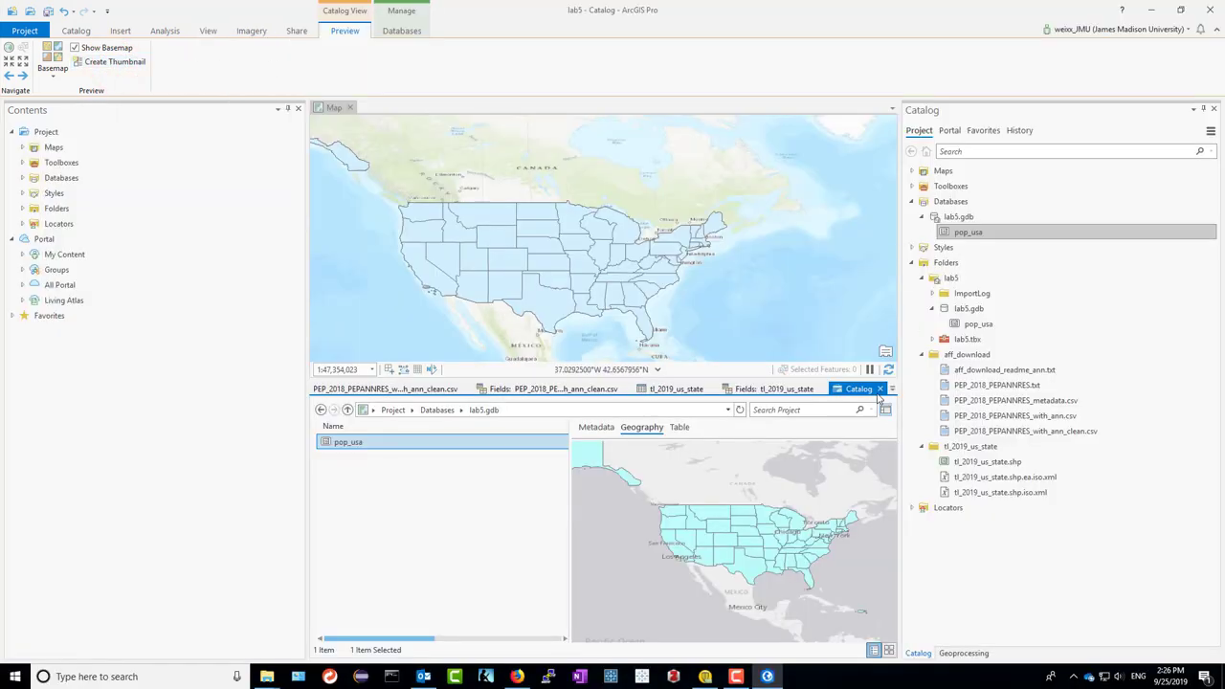
click(878, 390)
- Review the metadata of pop_usa in lab5.gdb, including its thumbnail, and close the catalog view
click(965, 234)
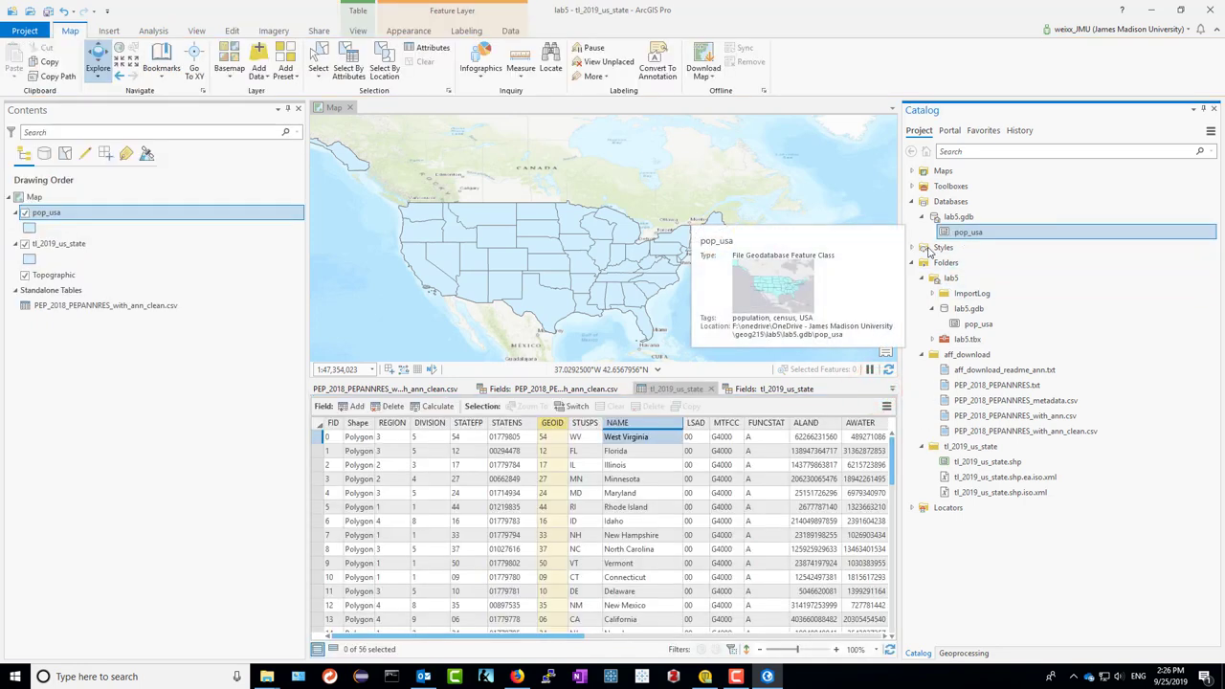
right_click(965, 237)
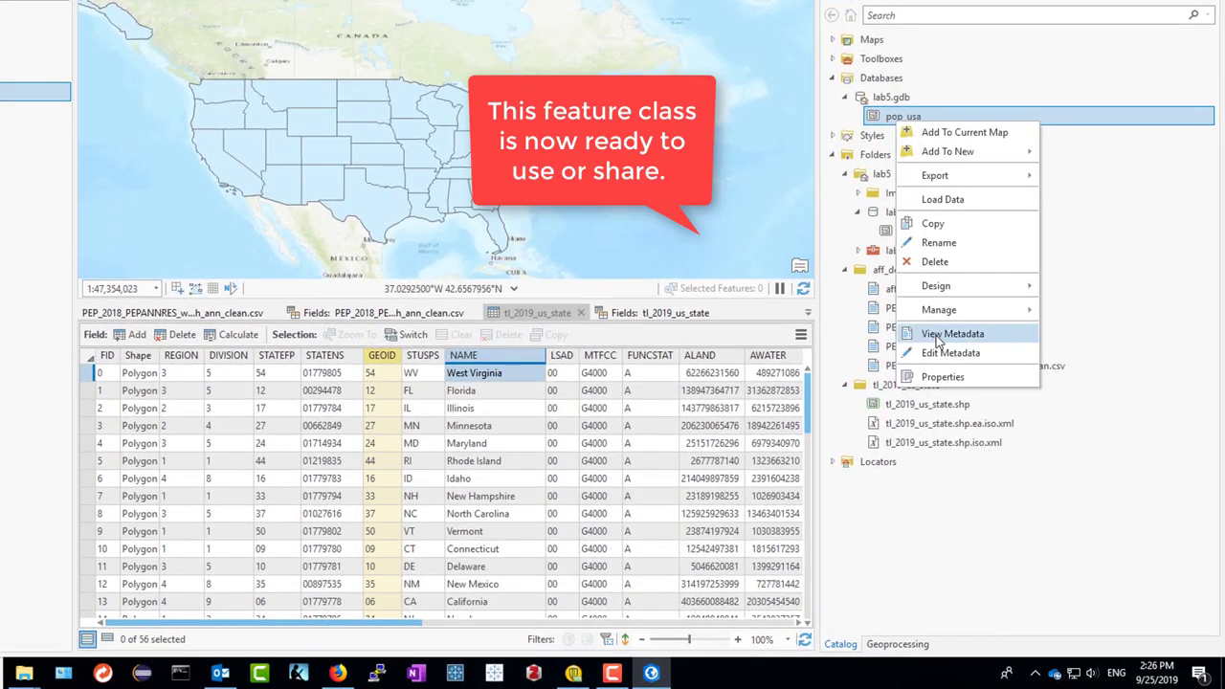
click(933, 335)
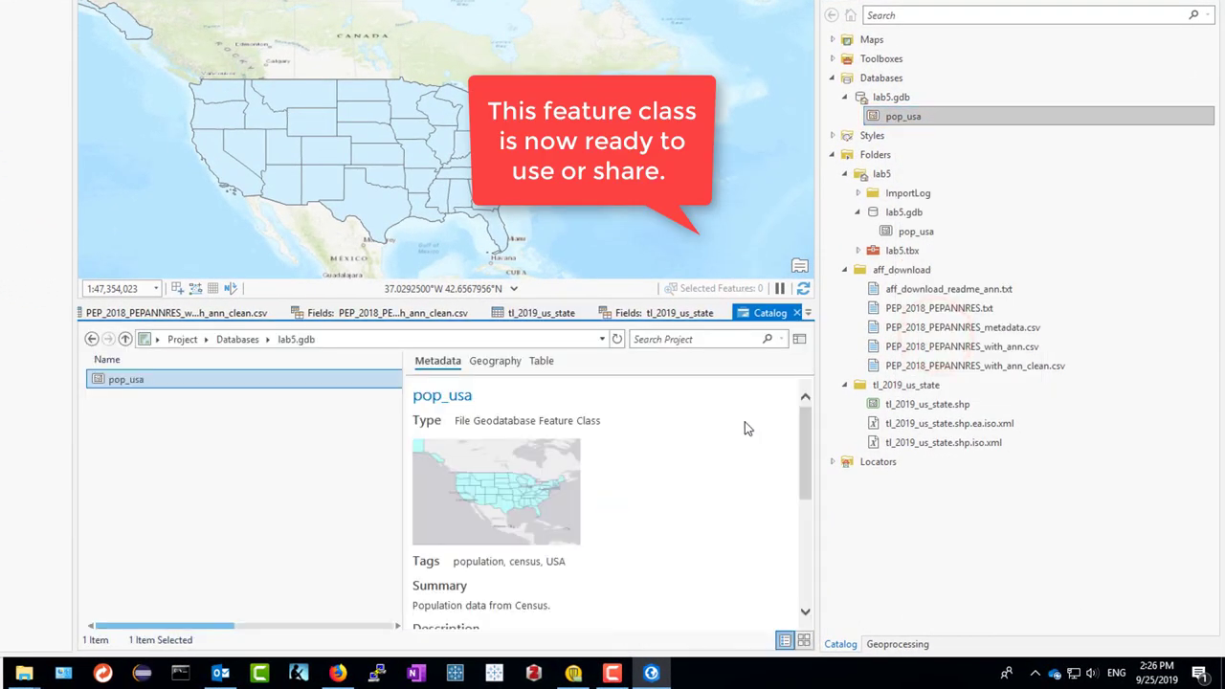
scroll(671, 467, down, 3)
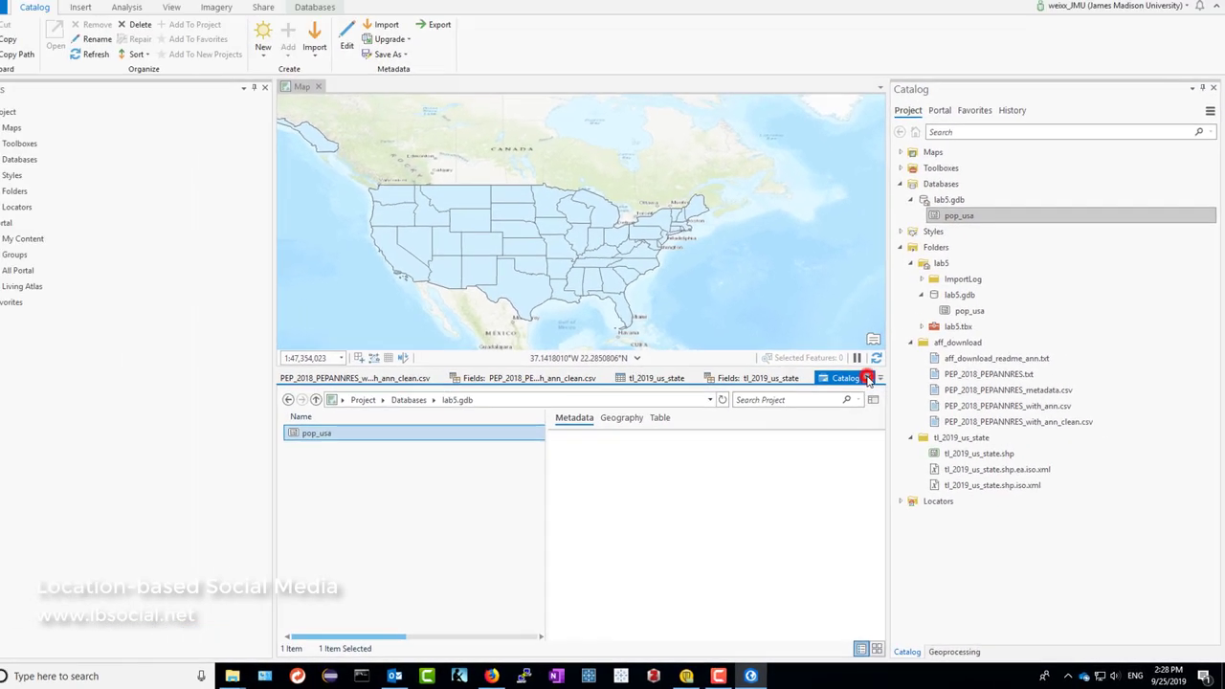
click(797, 313)
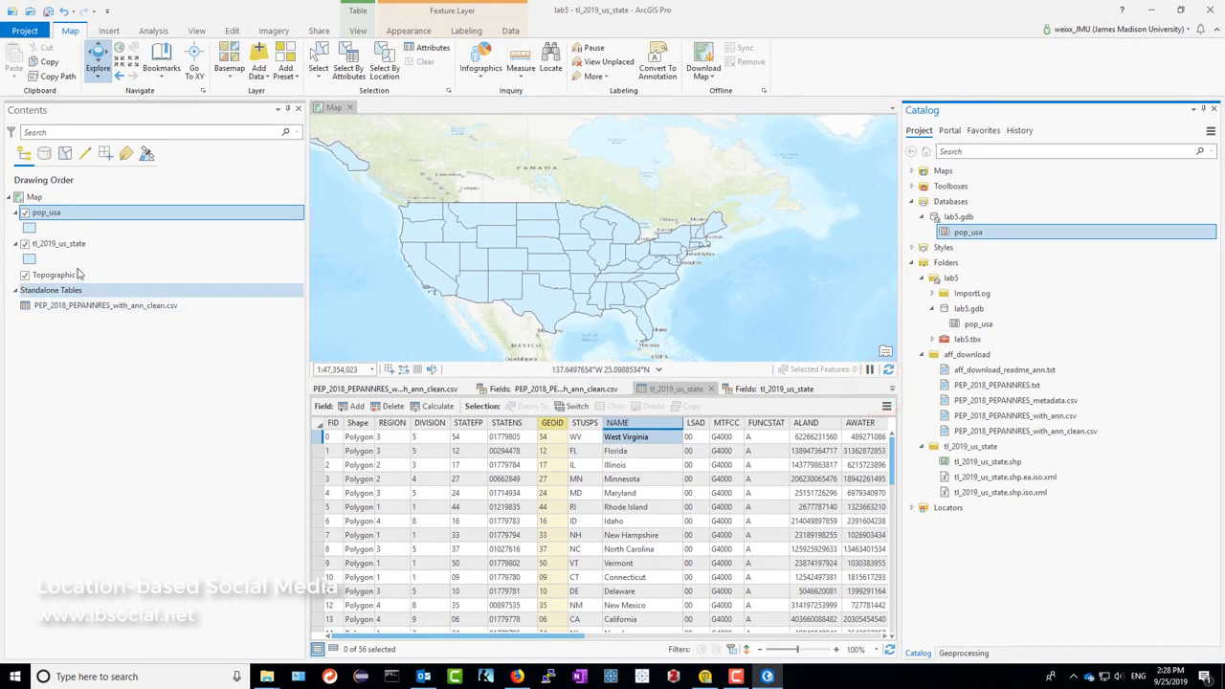
- List the map contents by data source and remove the PEP_2018_PEPANNRES_with_ann_clean.csv table and tl_2019_us_state layer, then restore the drawing-order list
click(44, 154)
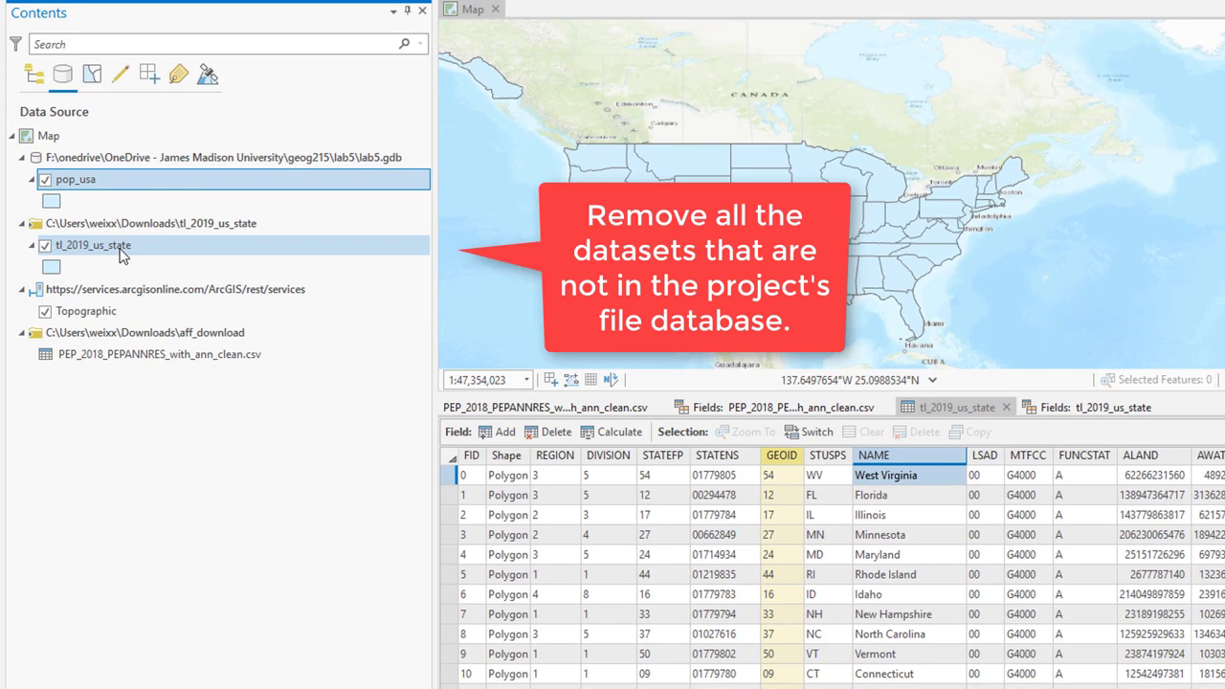
click(134, 332)
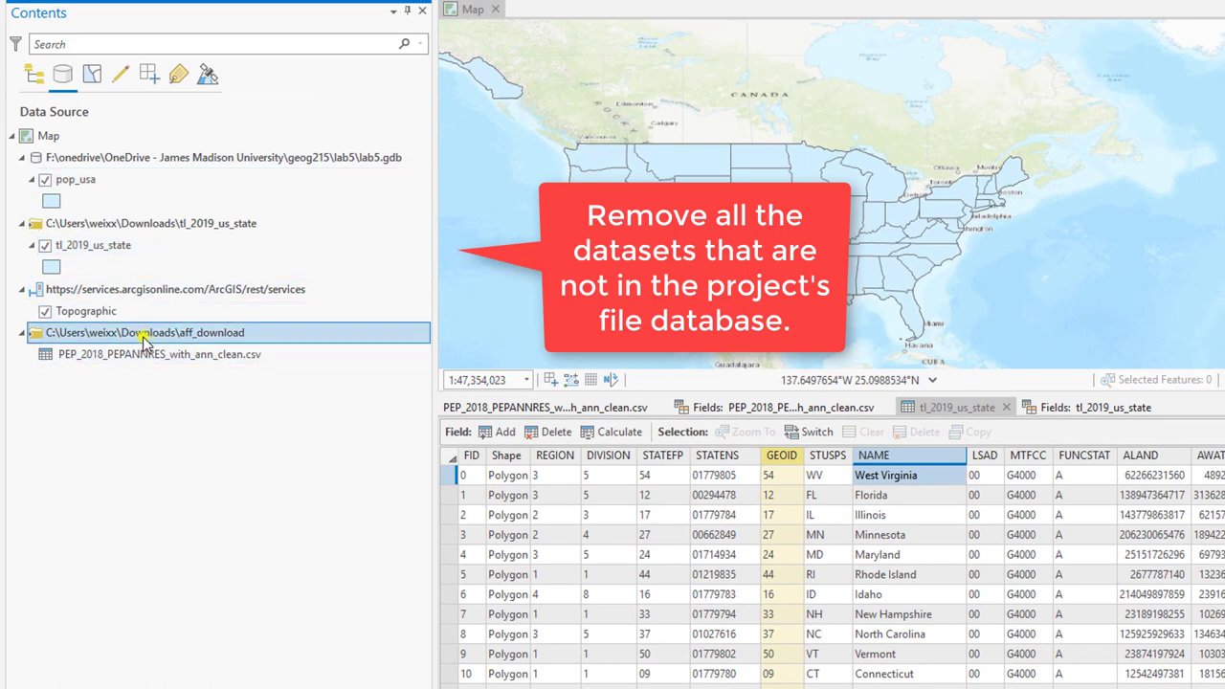
right_click(134, 332)
right_click(134, 354)
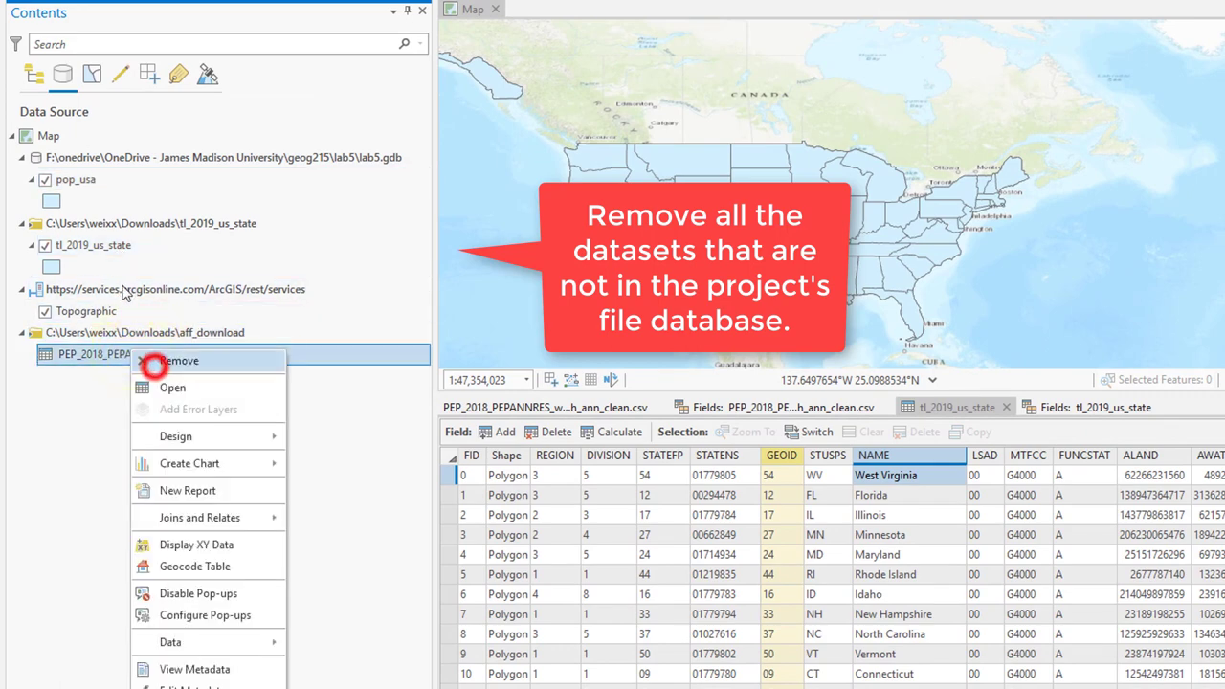
click(153, 361)
right_click(100, 245)
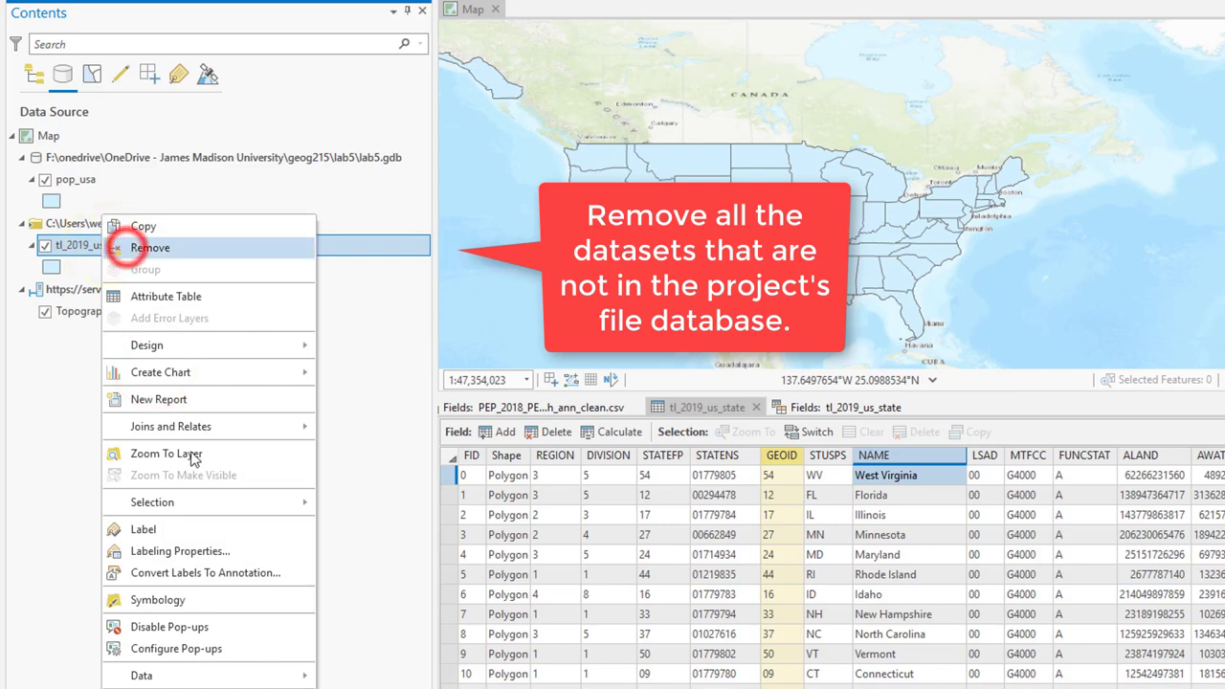
click(144, 247)
click(181, 386)
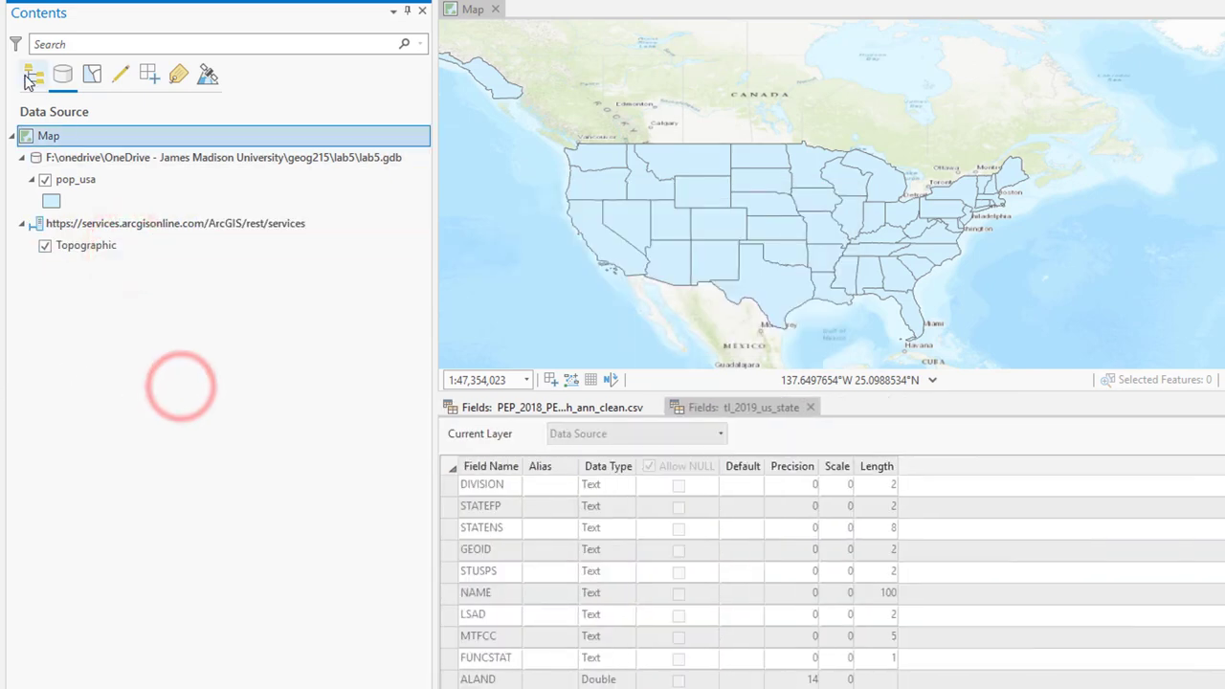
click(30, 77)
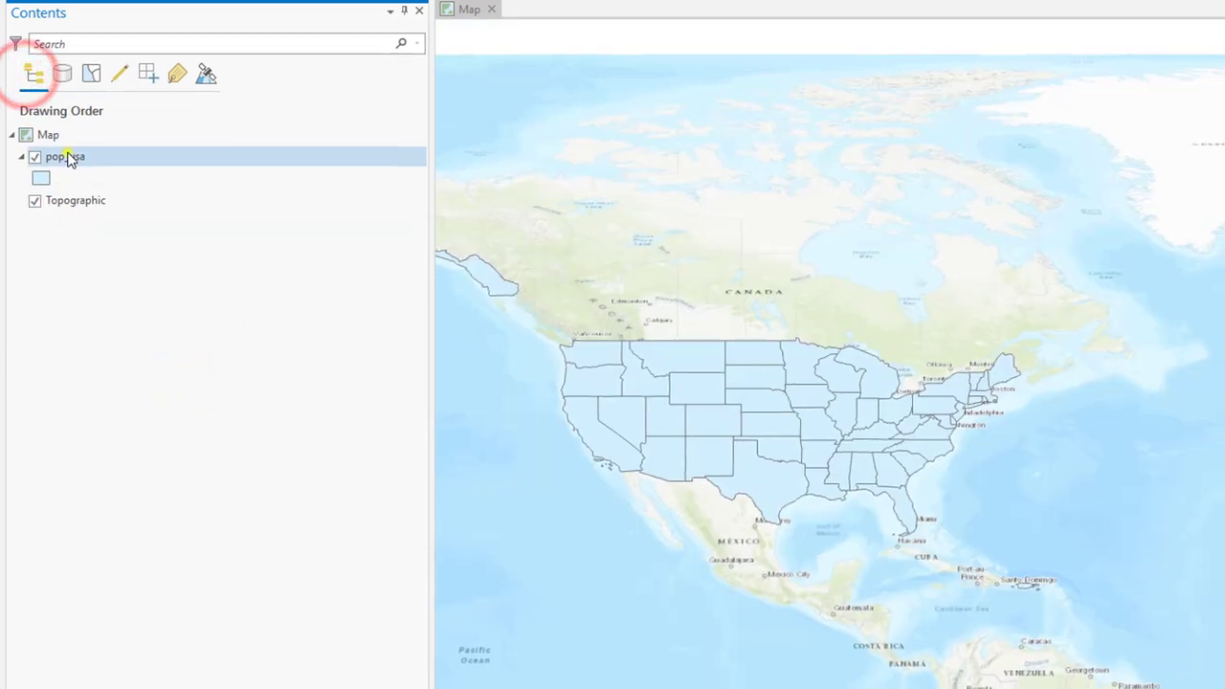
- In the field design of the pop_usa layer, hide the REGION and Geography fields and highlight the NAME field
right_click(70, 156)
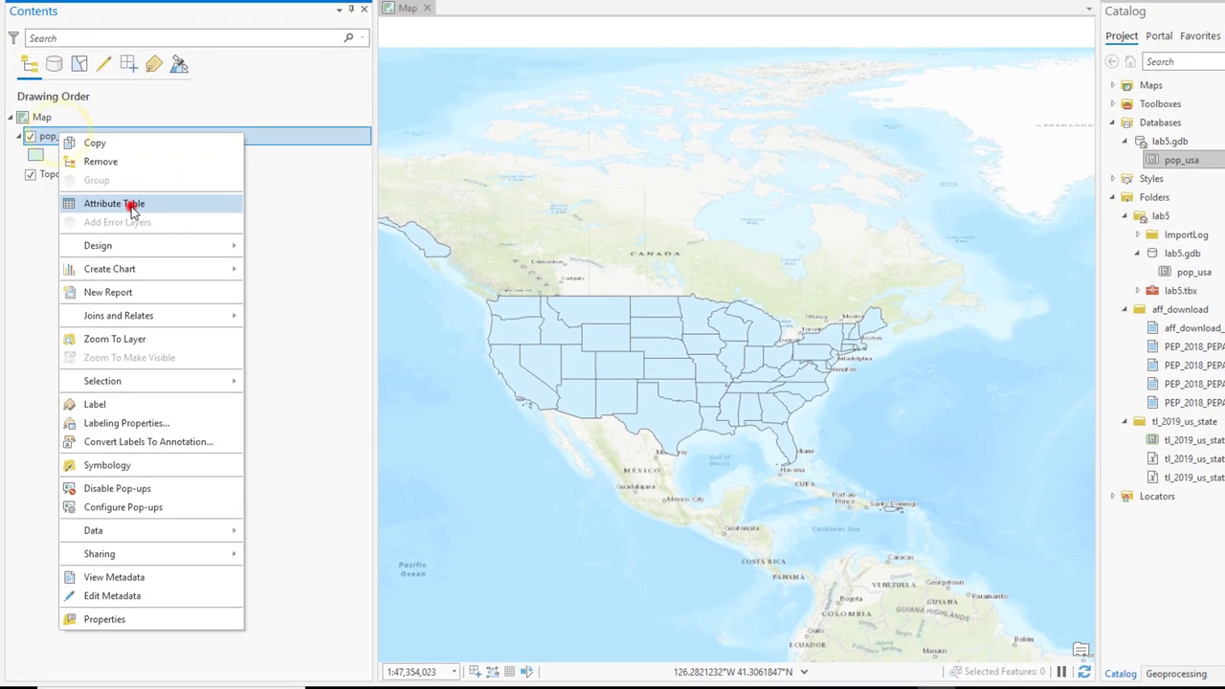
click(132, 206)
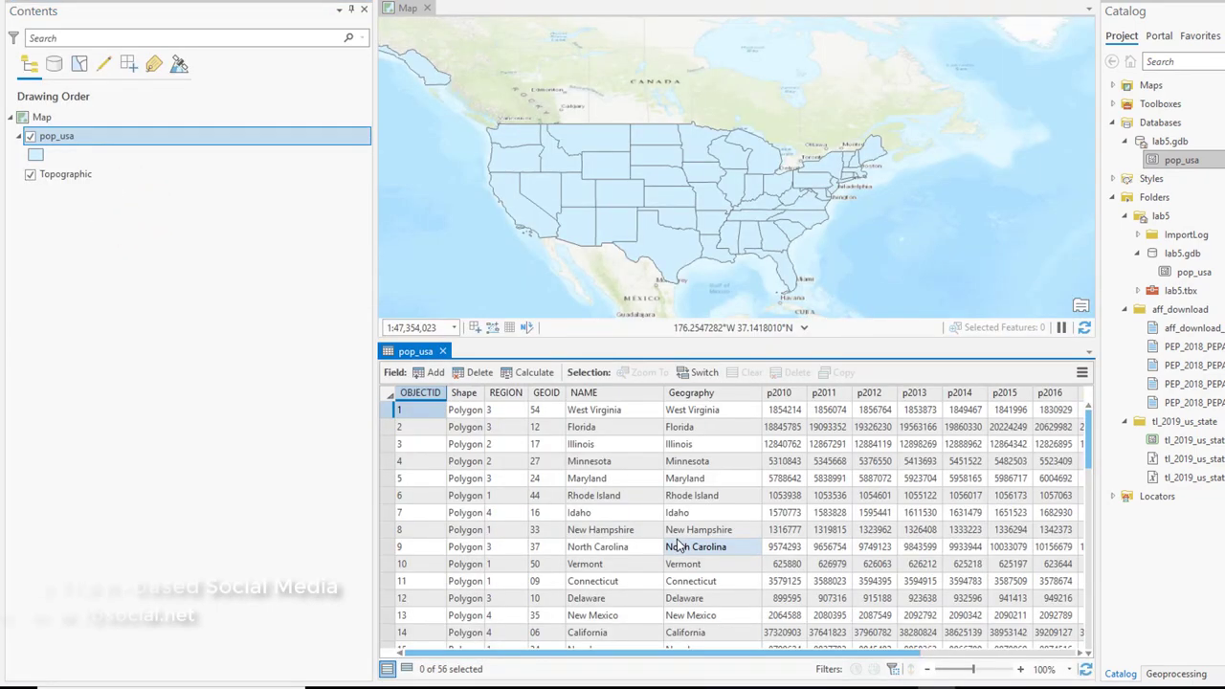
right_click(586, 392)
click(613, 564)
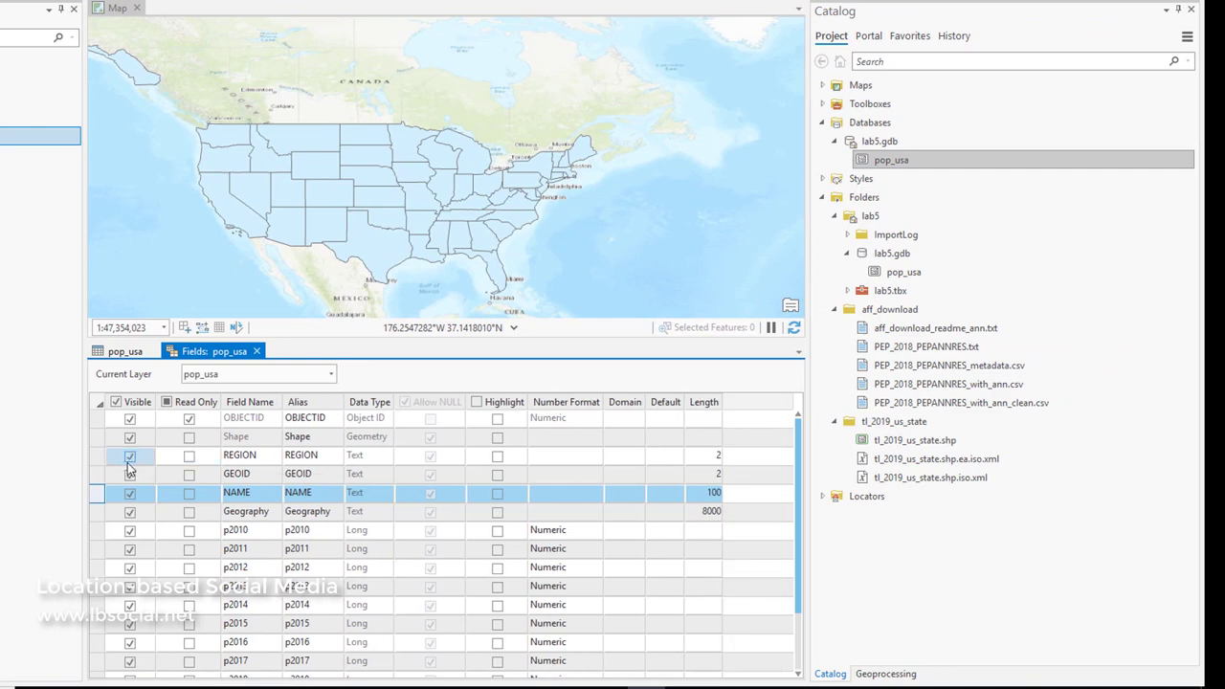
click(131, 458)
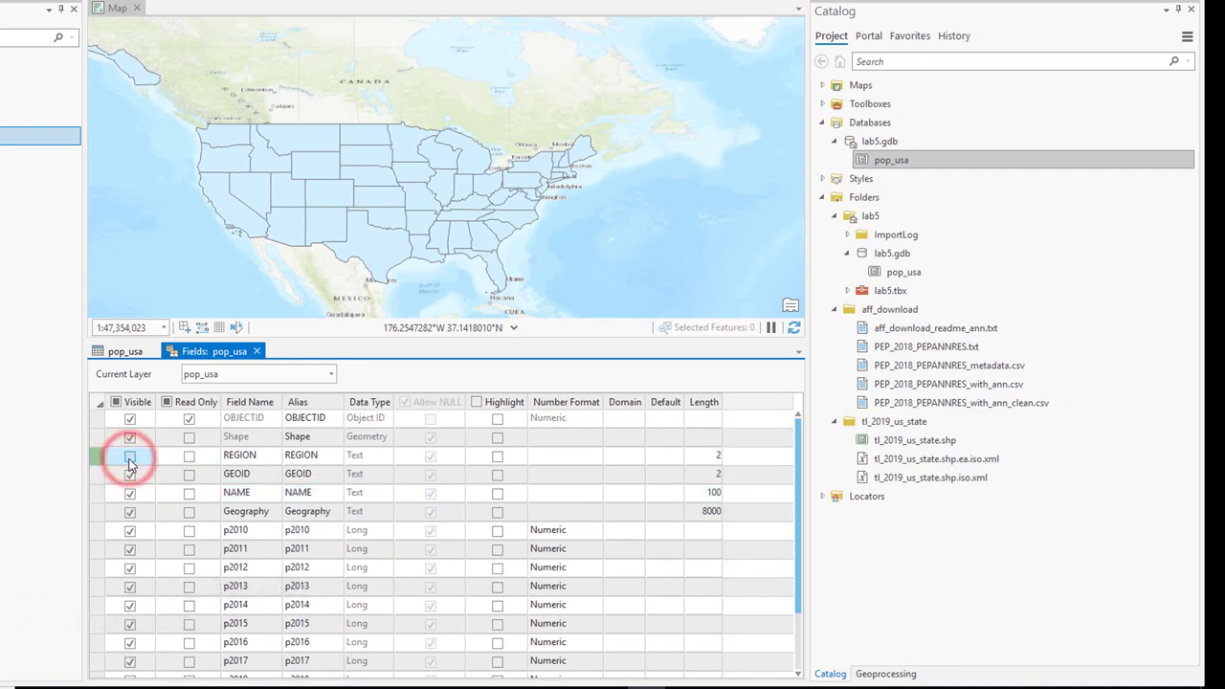
click(130, 512)
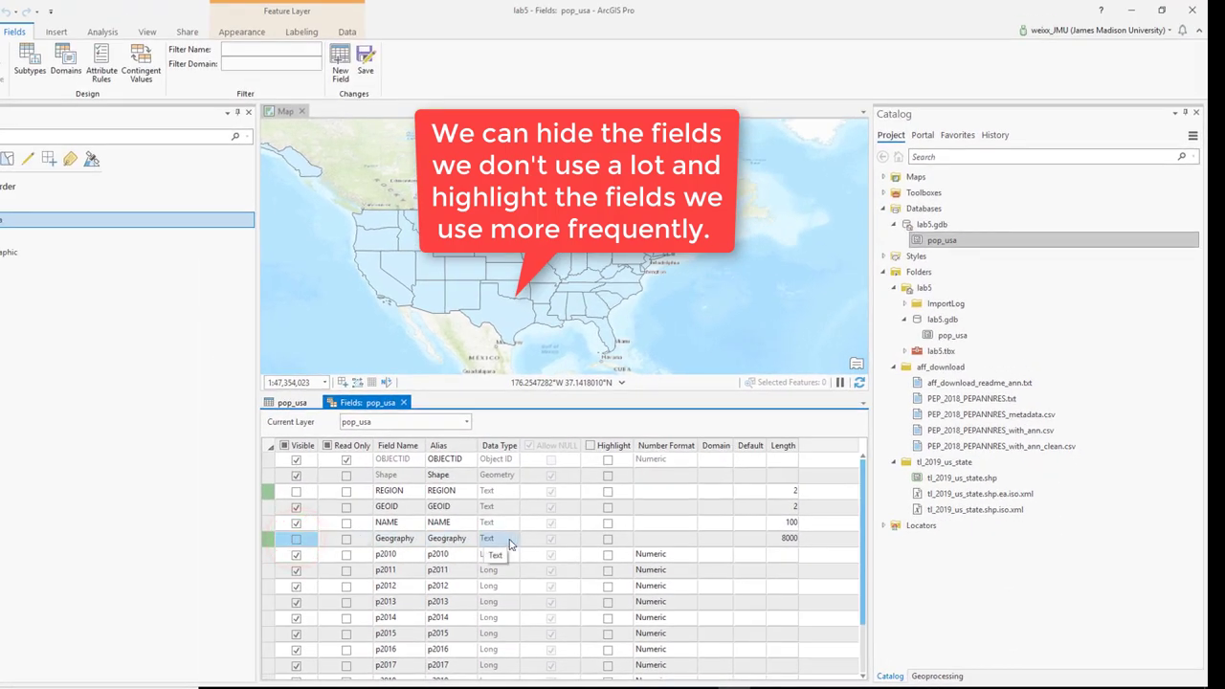
click(609, 523)
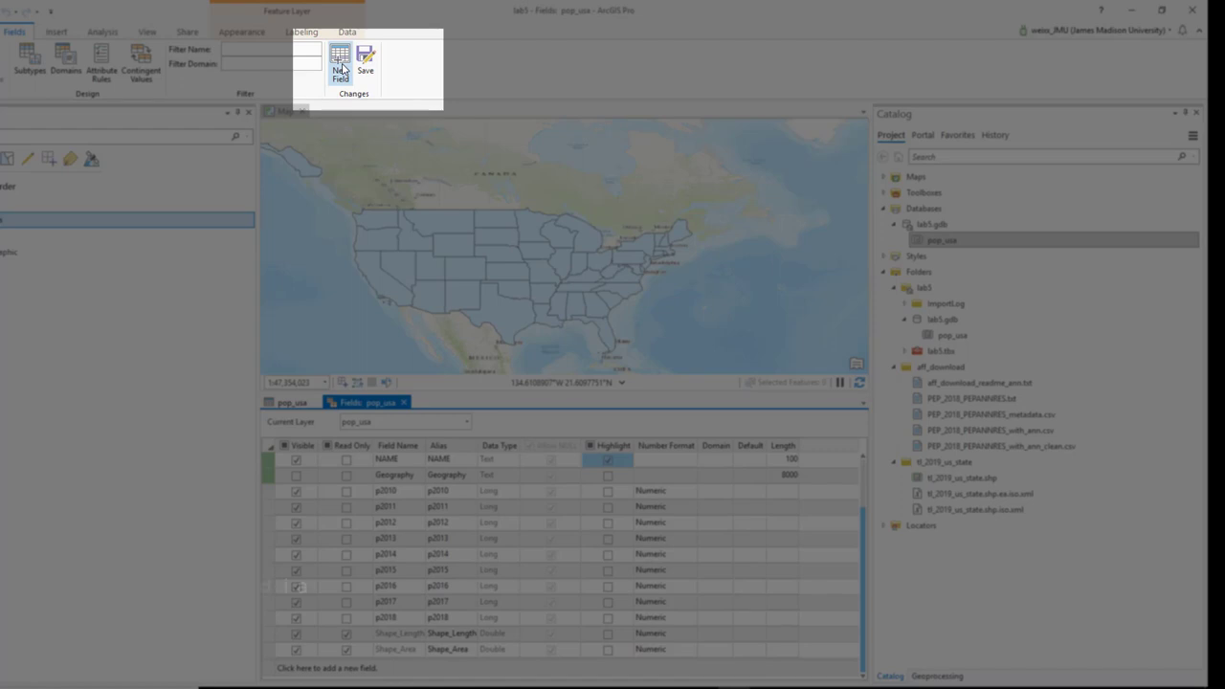
- Add a Double field named area with the alias "Area in Square KM" to pop_usa and save the field changes
click(341, 61)
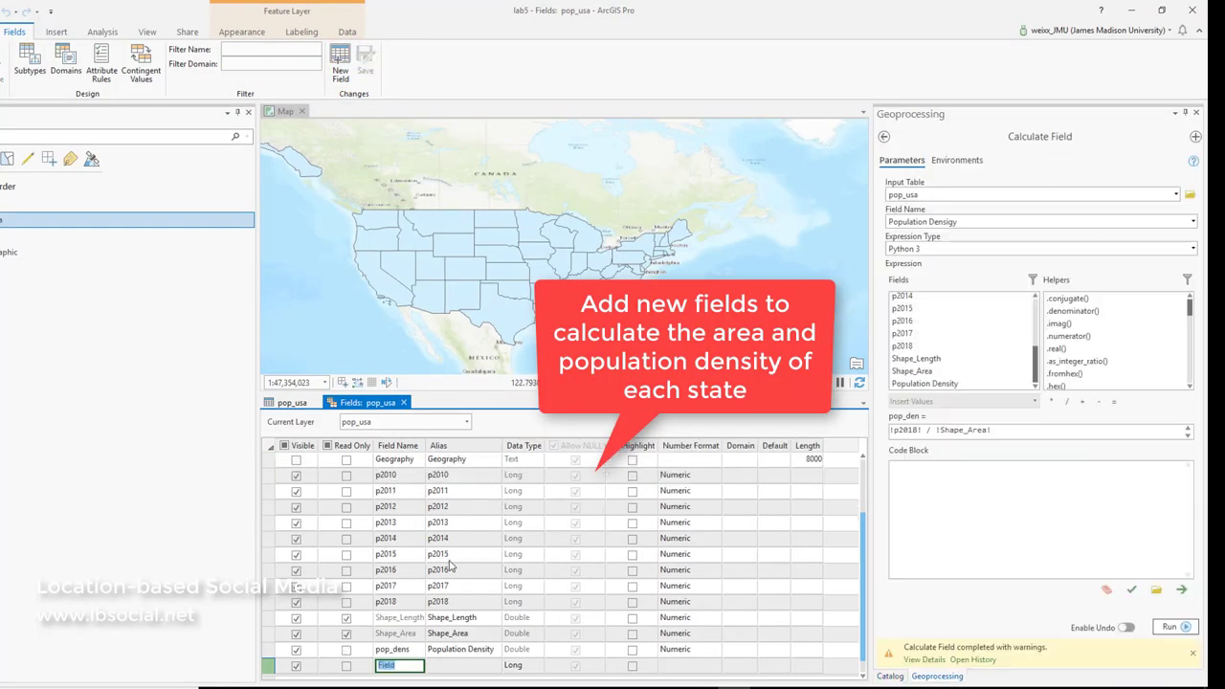
text(area)
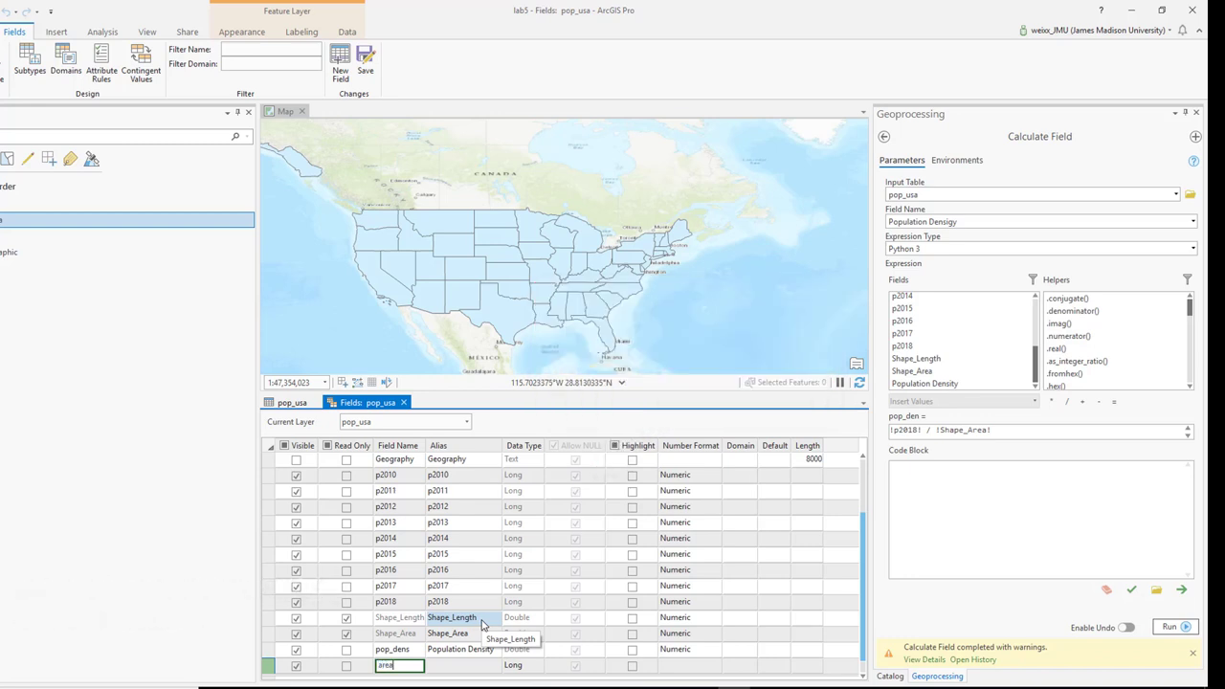
key(Tab)
text(Area in Square KM)
click(532, 670)
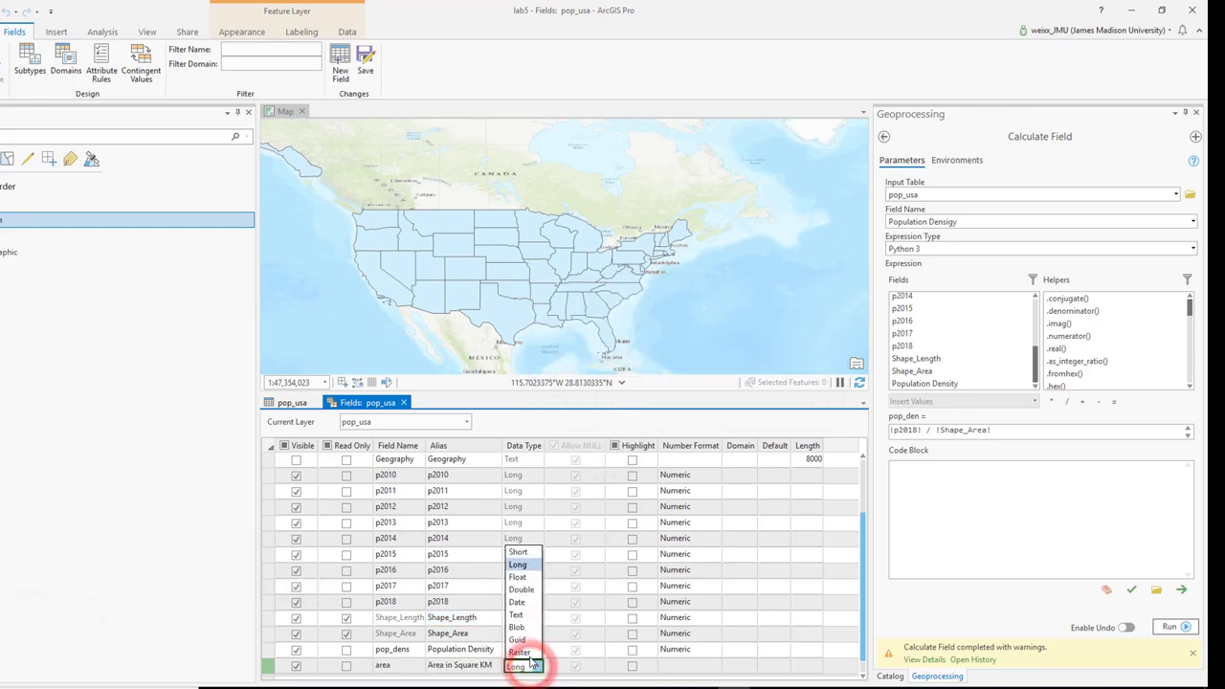
click(526, 591)
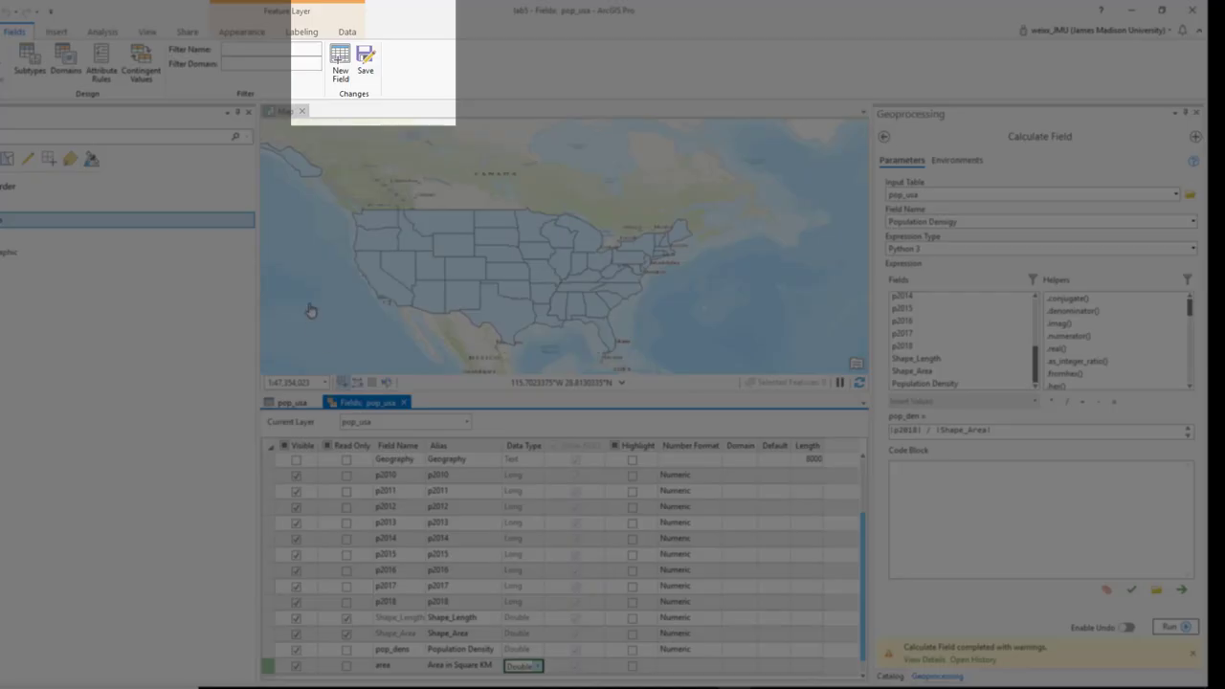
click(365, 65)
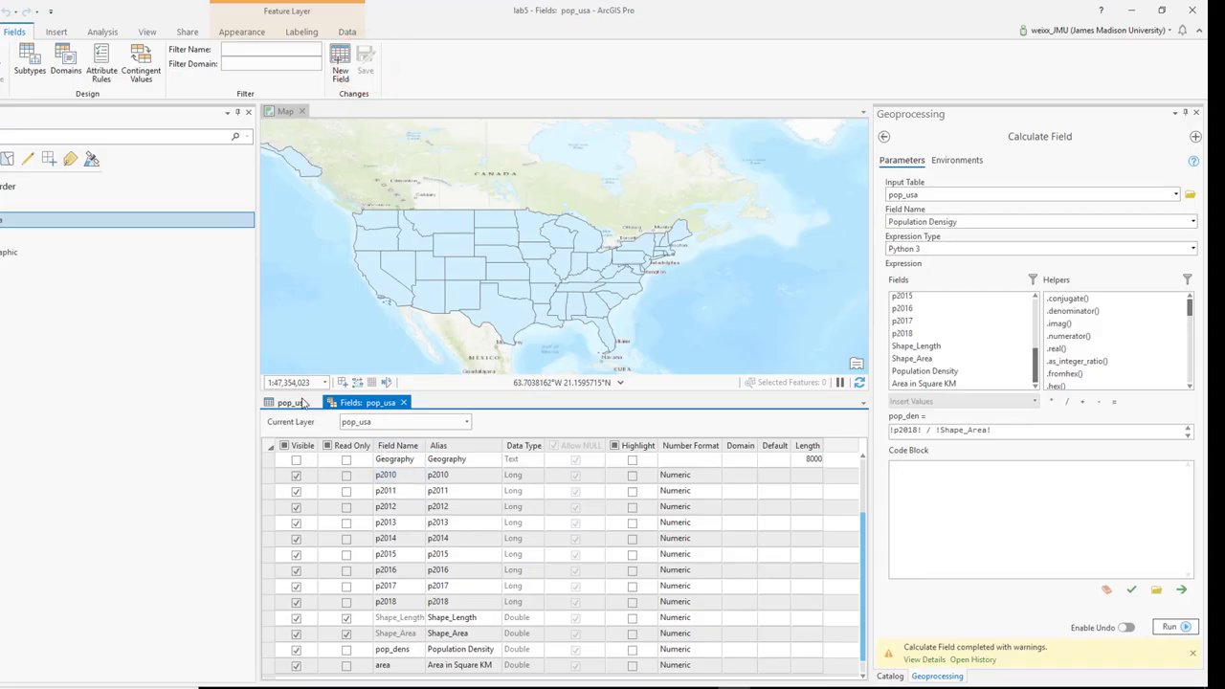
- Calculate geodesic area in square kilometers into the Area in Square KM field of pop_usa, using the NAD_1983_2011_Contiguous_USA_Albers coordinate system
click(294, 402)
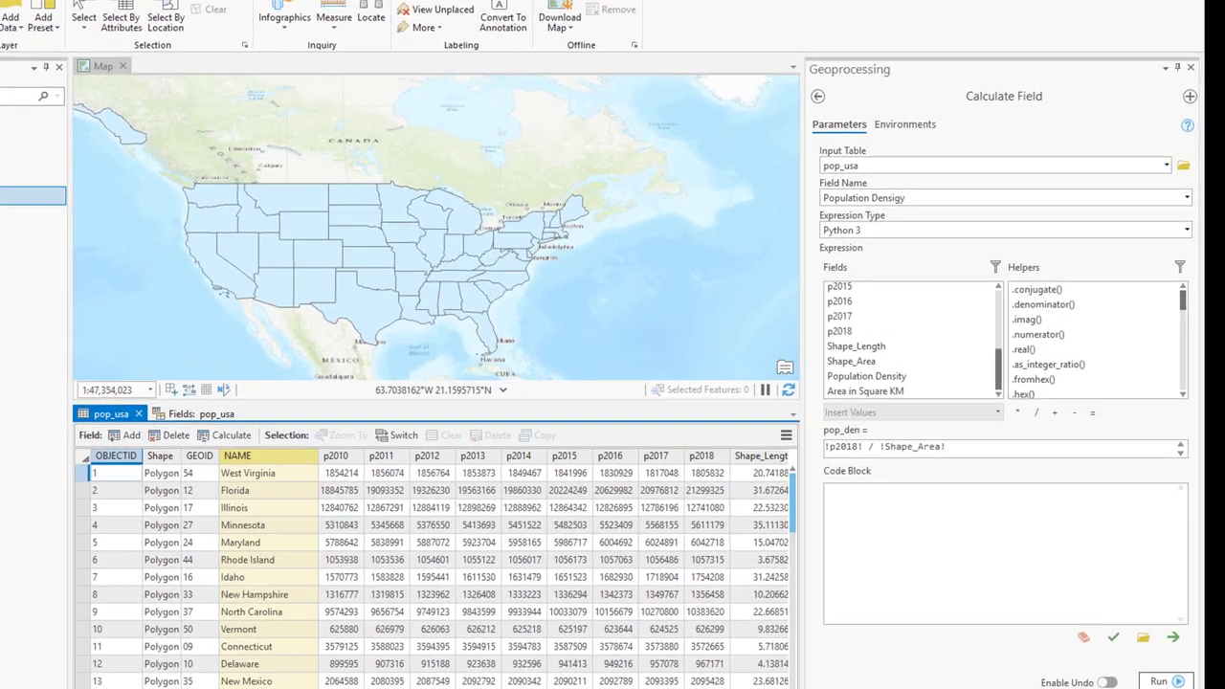
scroll(776, 581, right, 3)
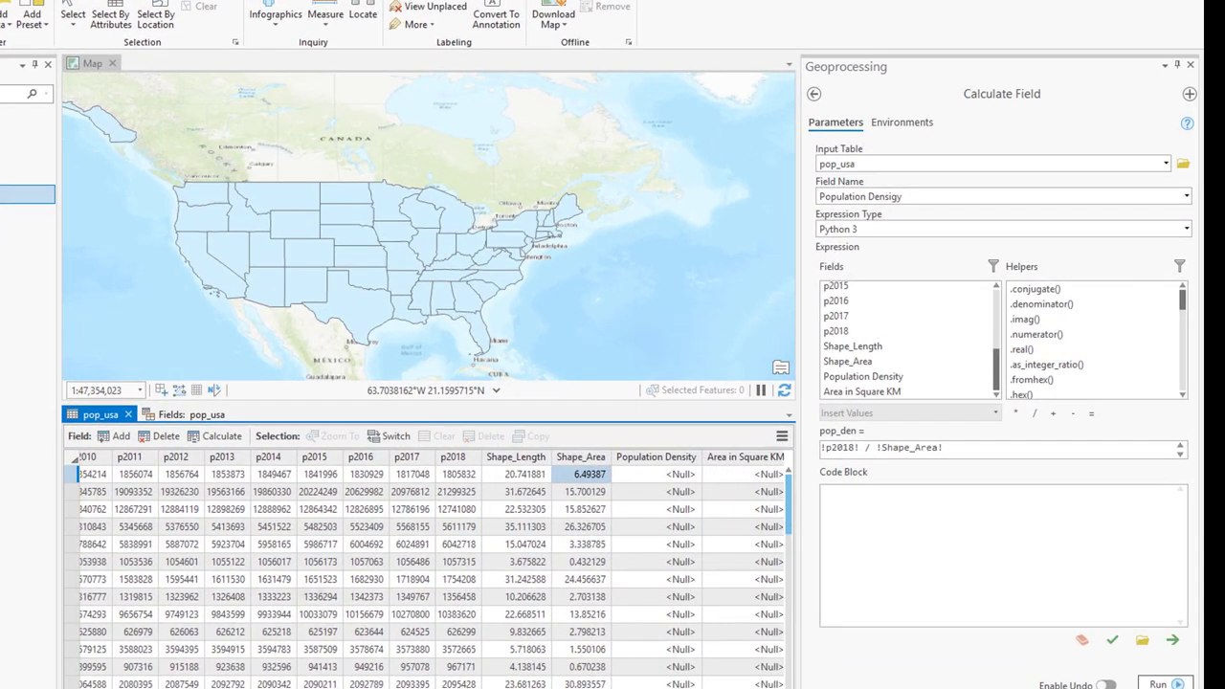
right_click(749, 458)
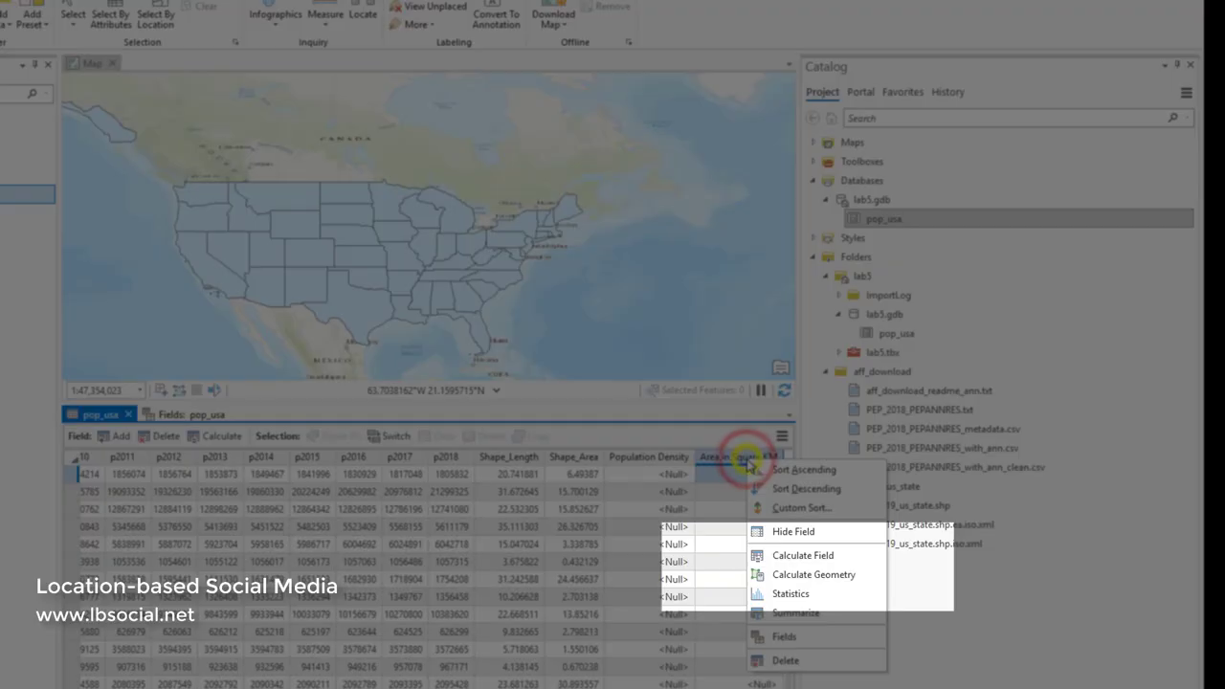
click(777, 574)
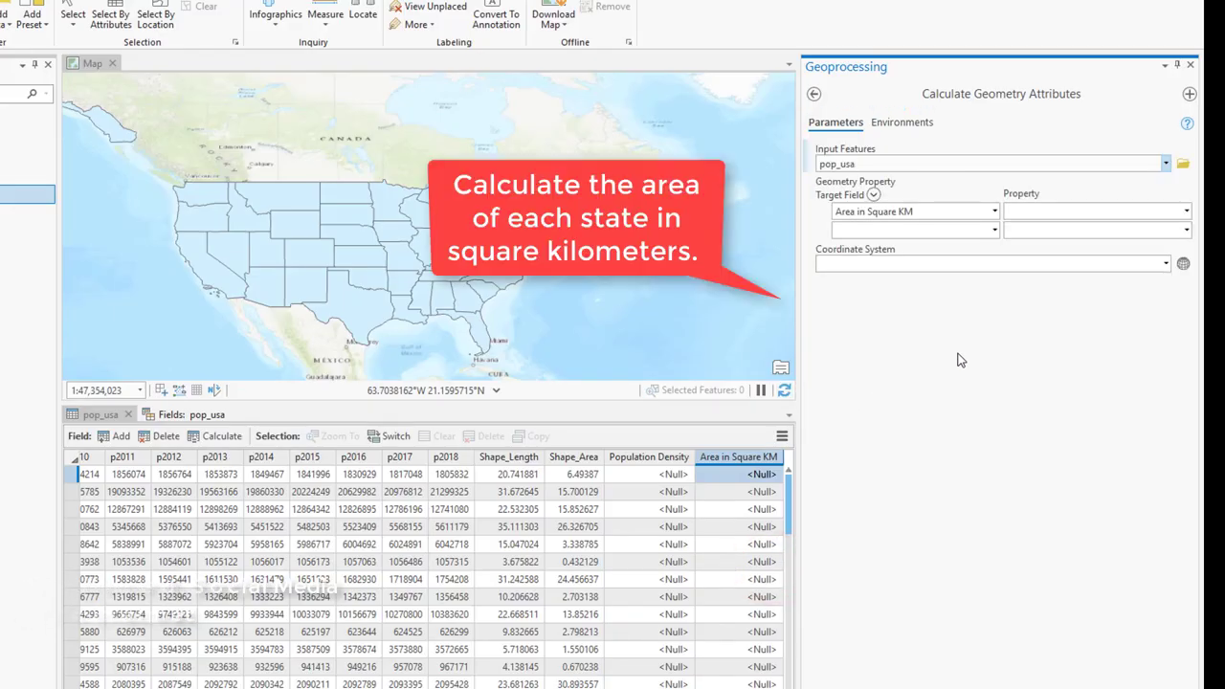
click(1187, 213)
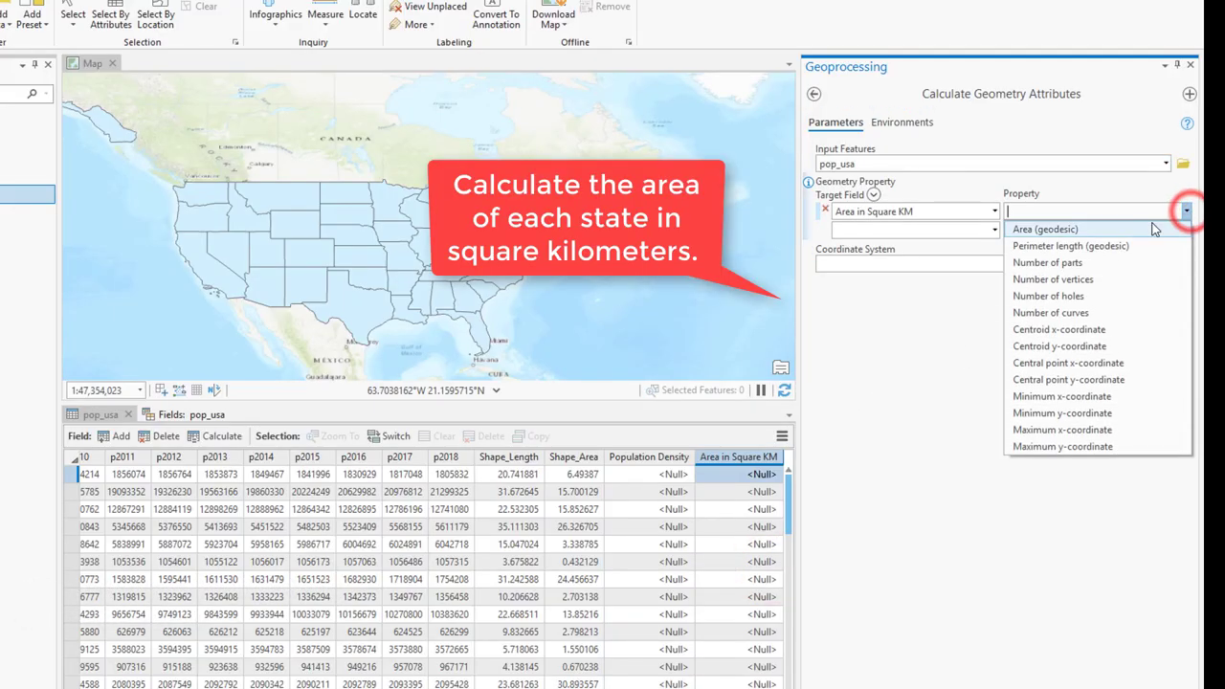
click(1154, 229)
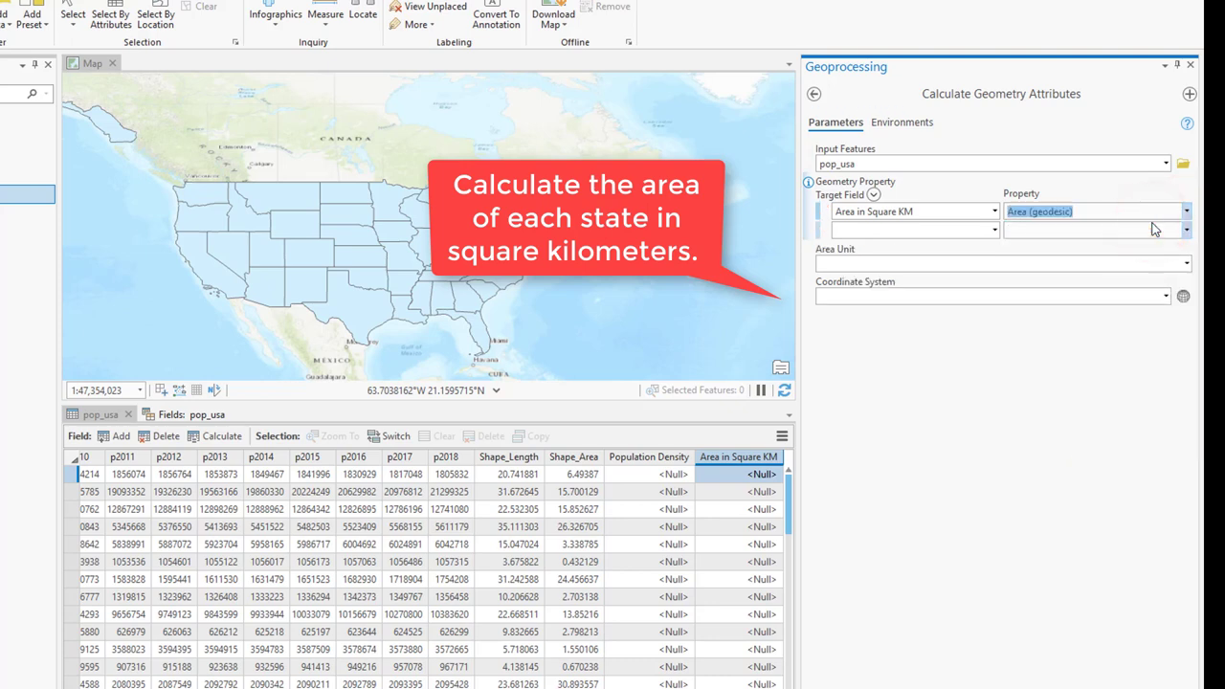
click(1183, 264)
click(908, 331)
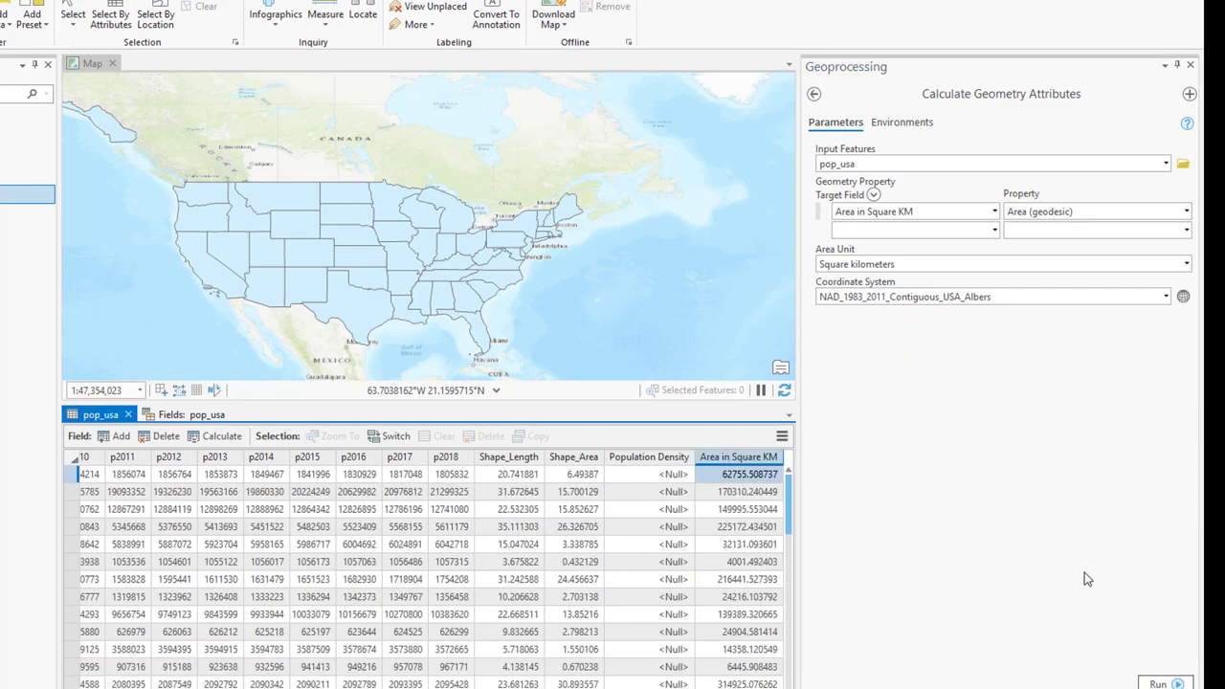
- Calculate the Population Density field of pop_usa with the Python 3 expression !p2018! / !area!
click(657, 457)
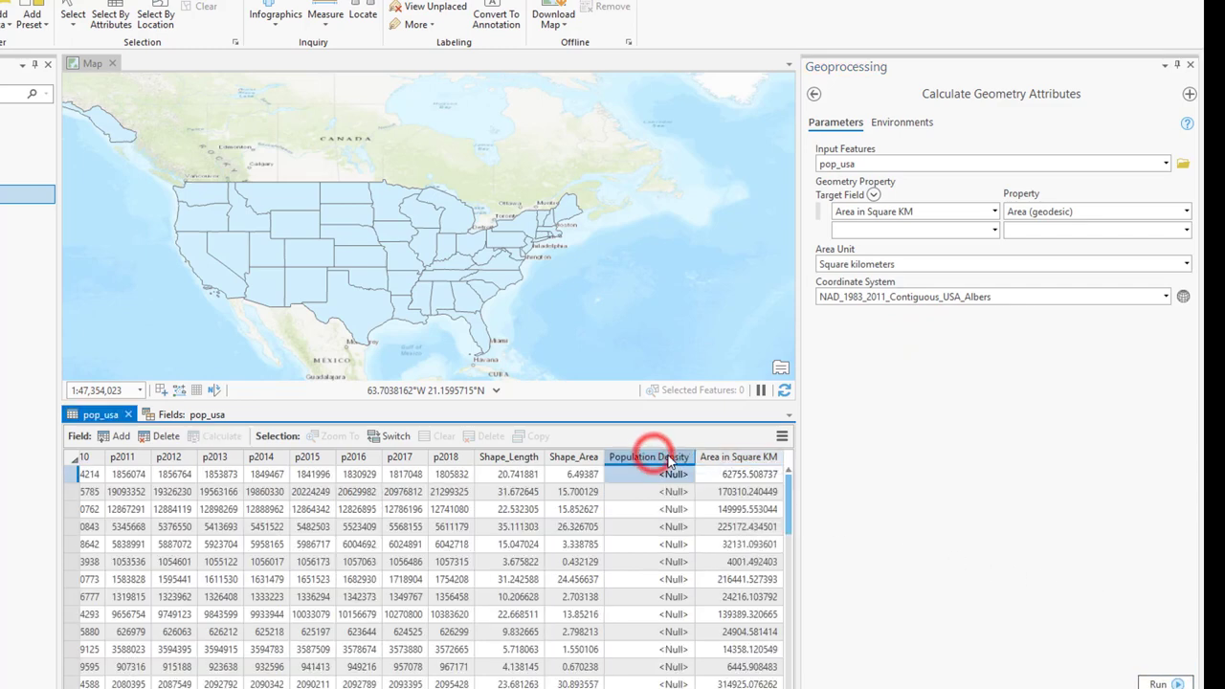
right_click(670, 458)
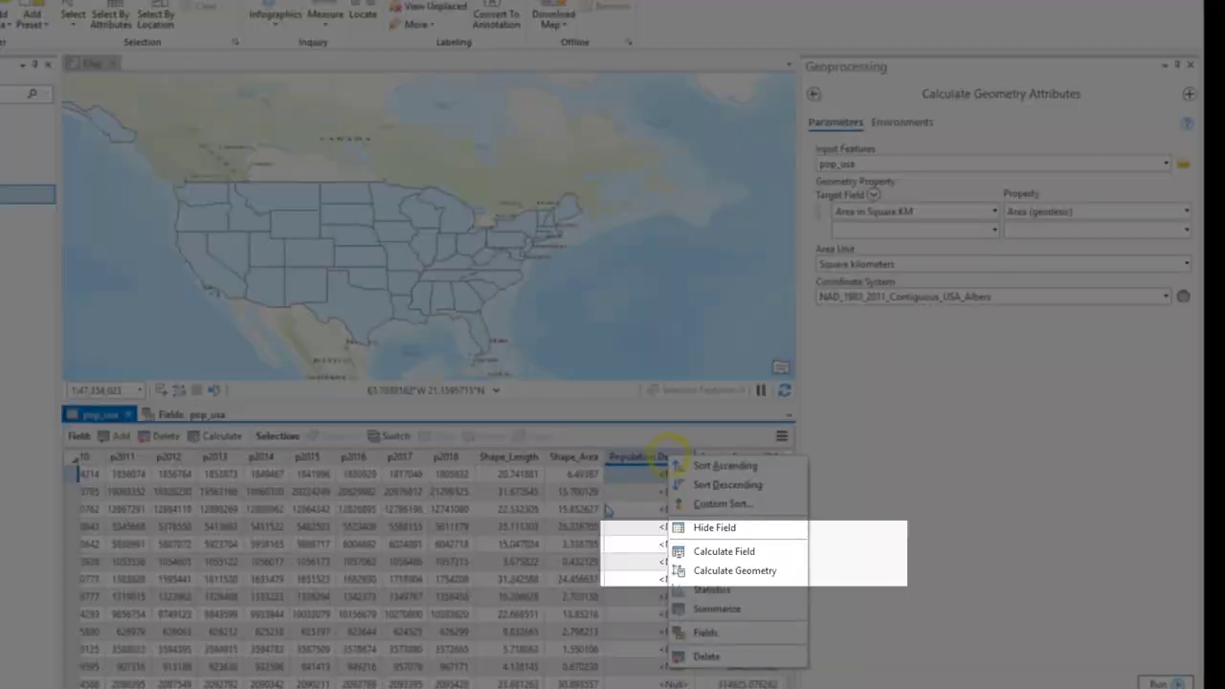
click(724, 552)
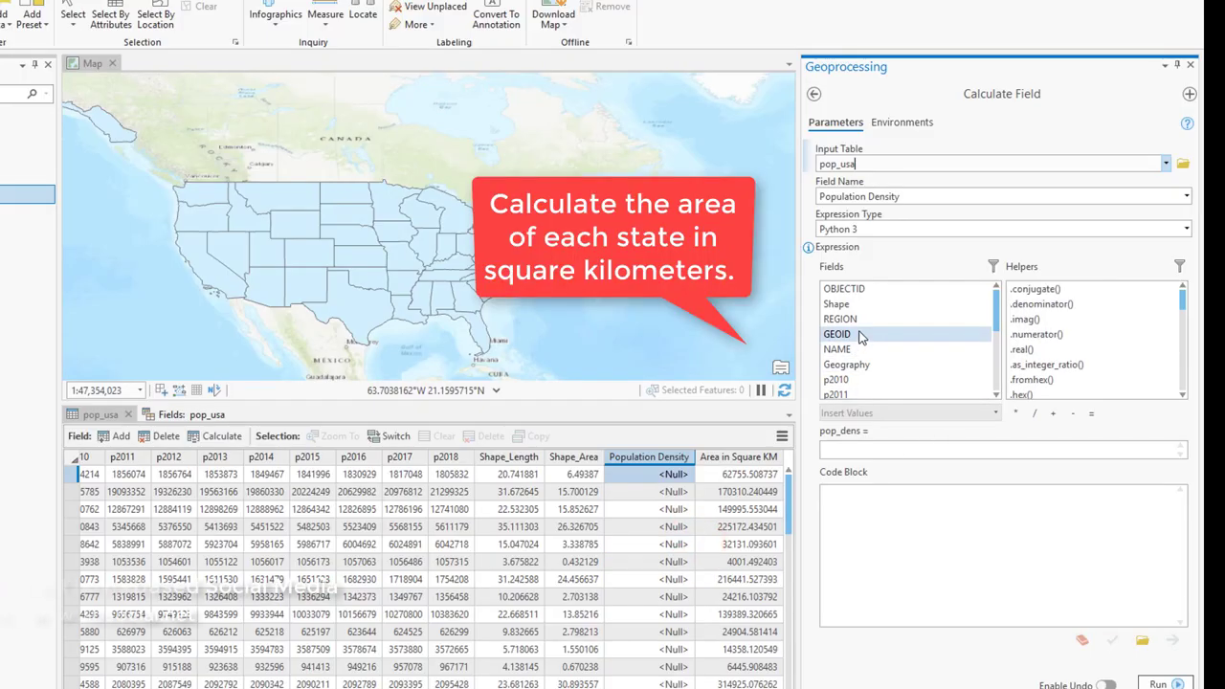
scroll(859, 335, down, 4)
click(850, 332)
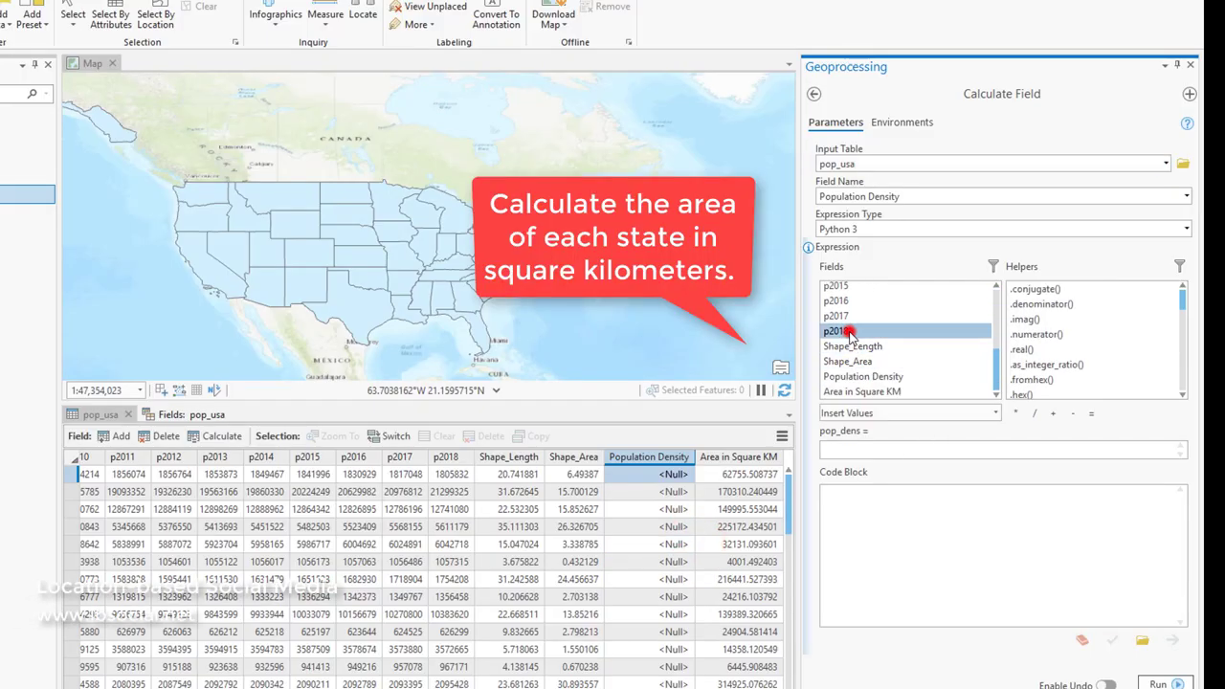
click(1035, 412)
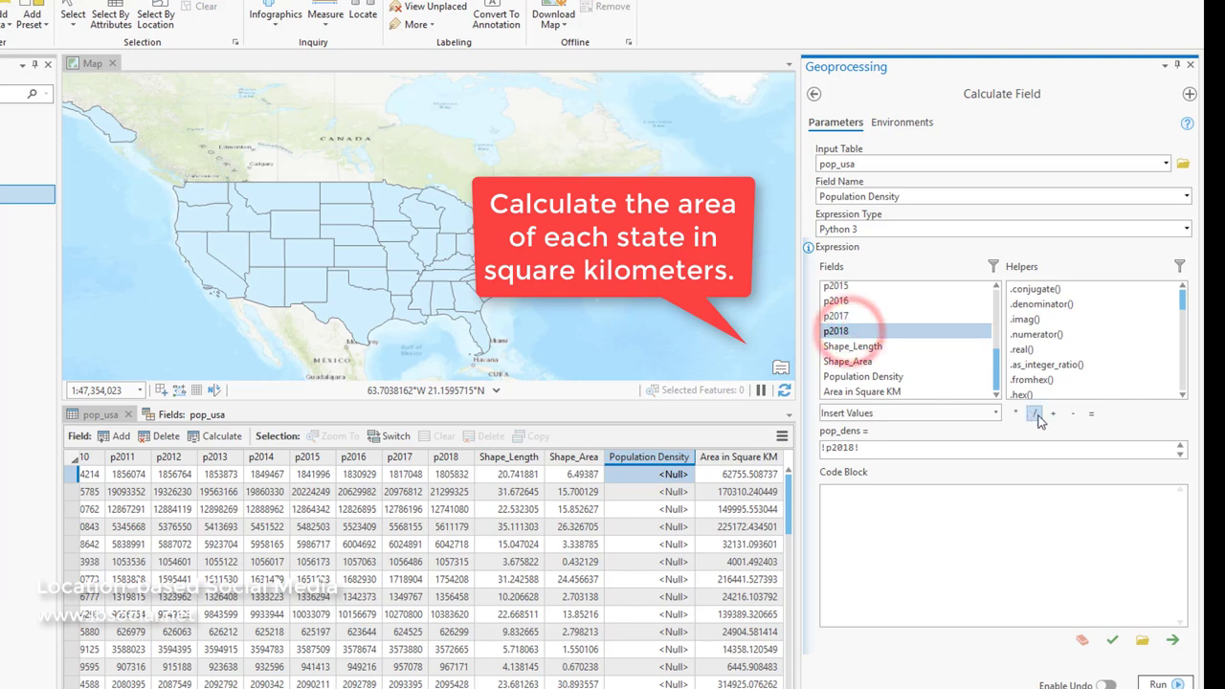
double_click(895, 391)
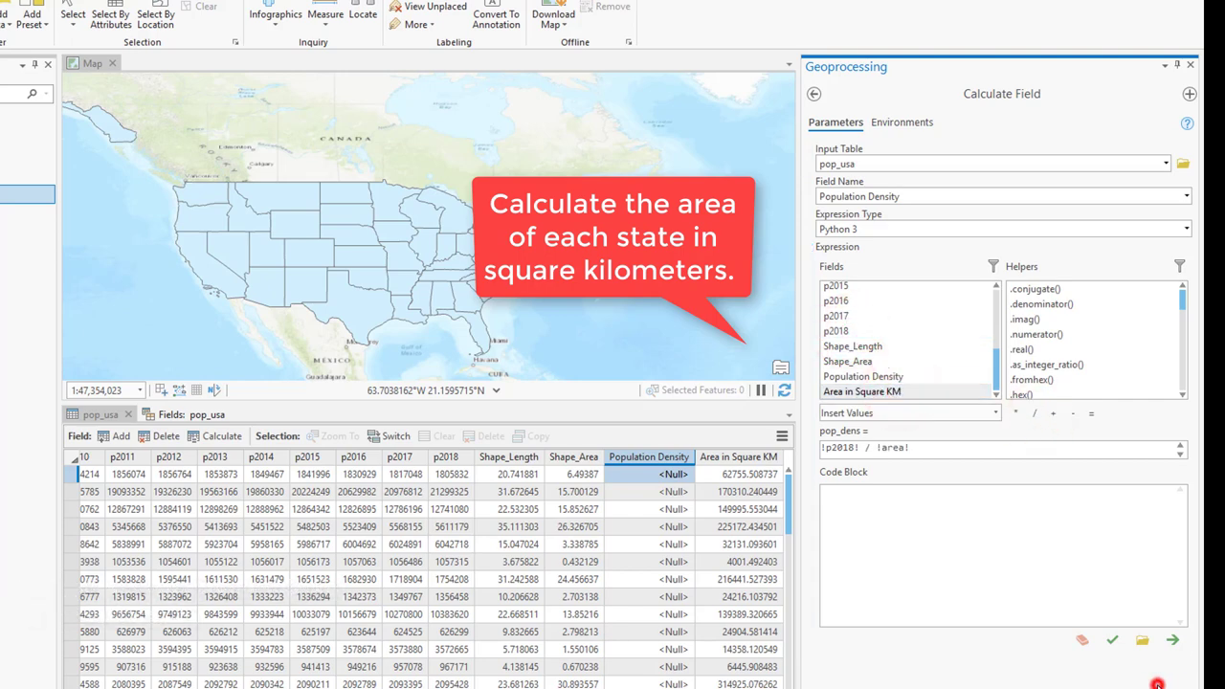
click(1156, 674)
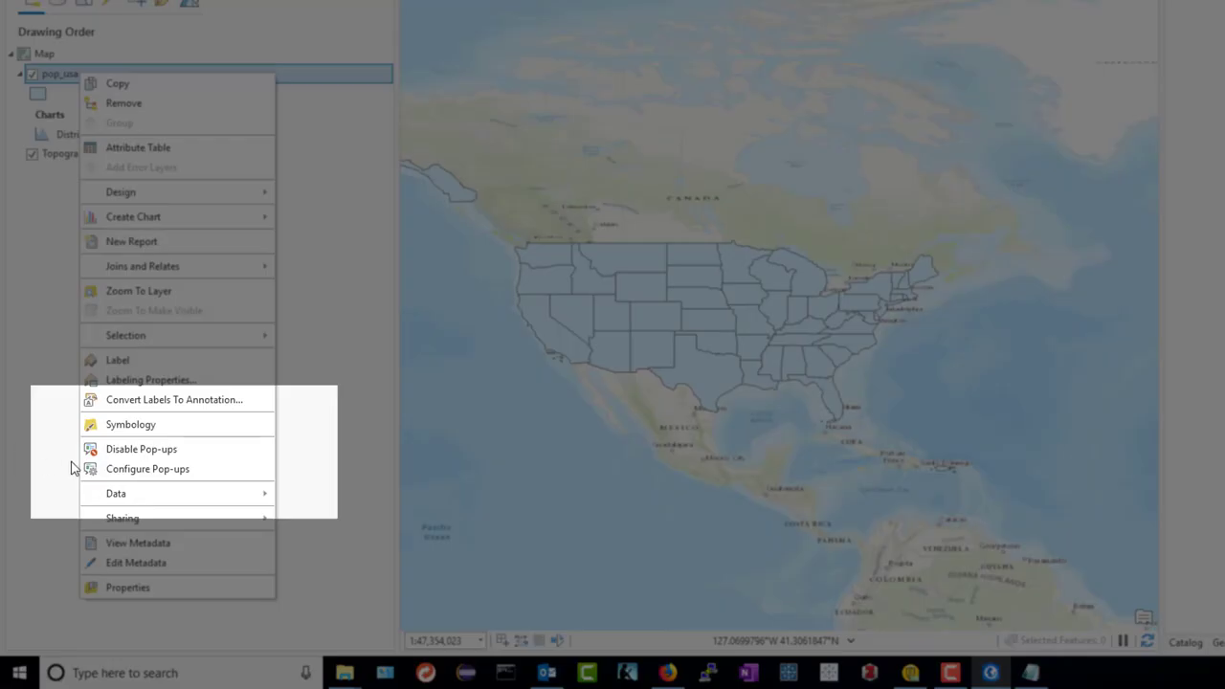
- Configure the pop-ups of the pop_usa layer with the title "The State of {NAME}"
click(137, 471)
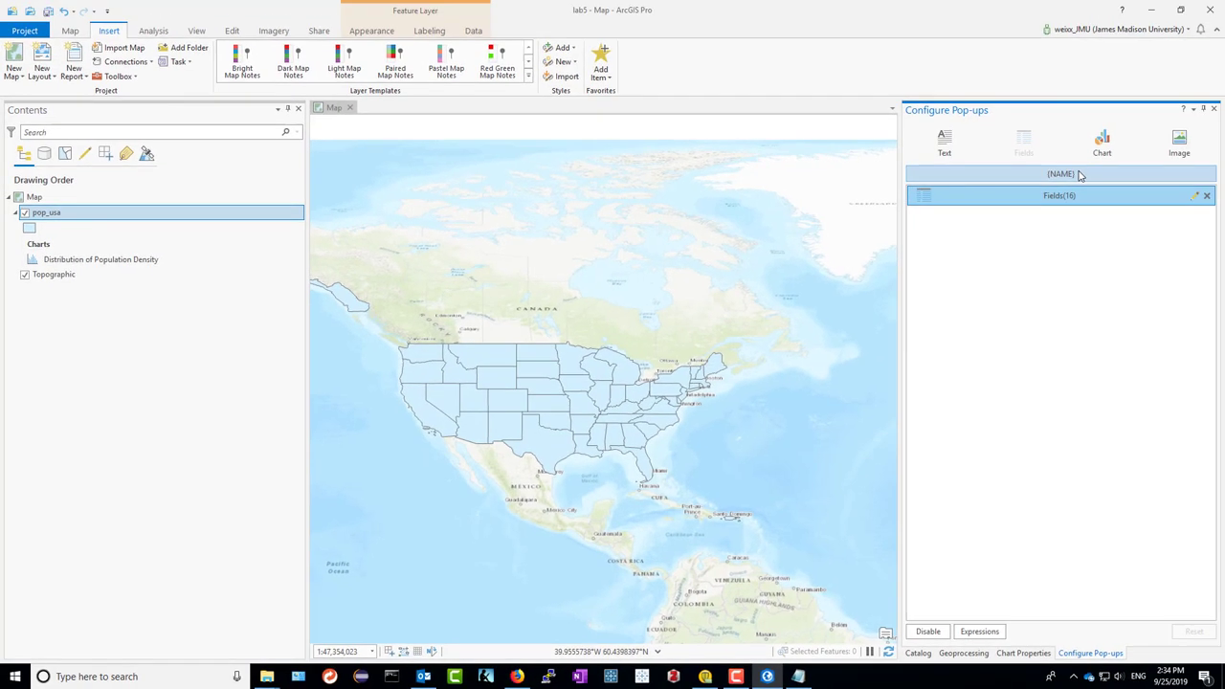
click(1080, 175)
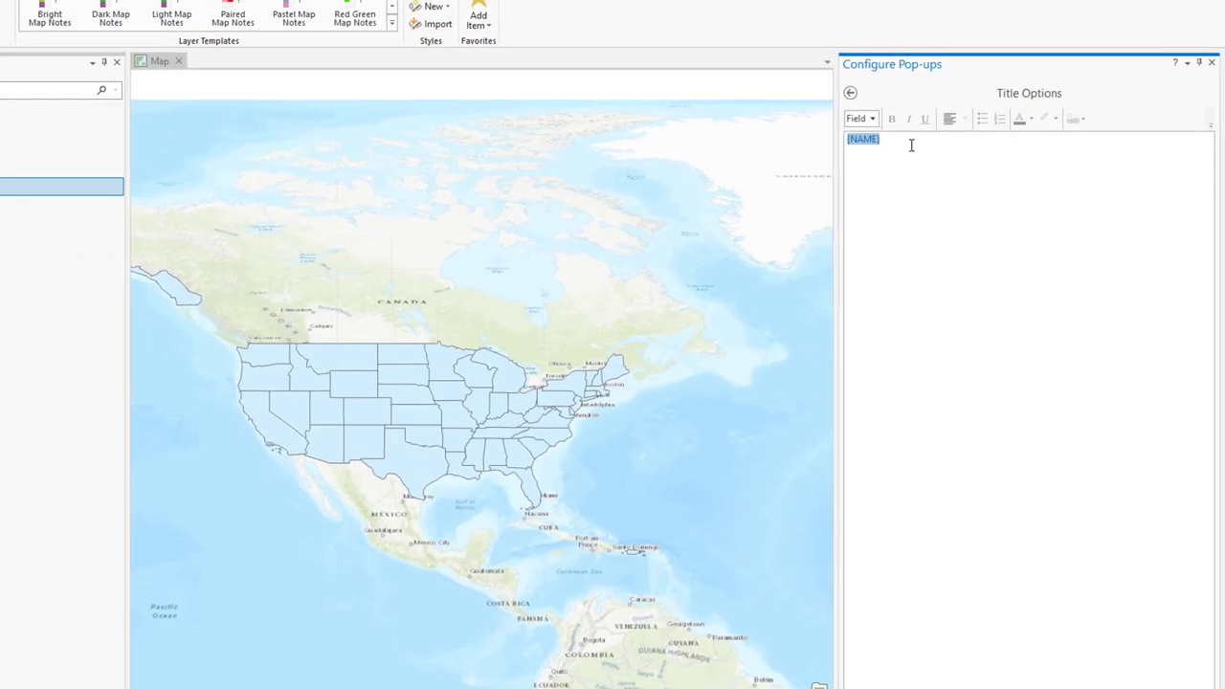
text(The State of)
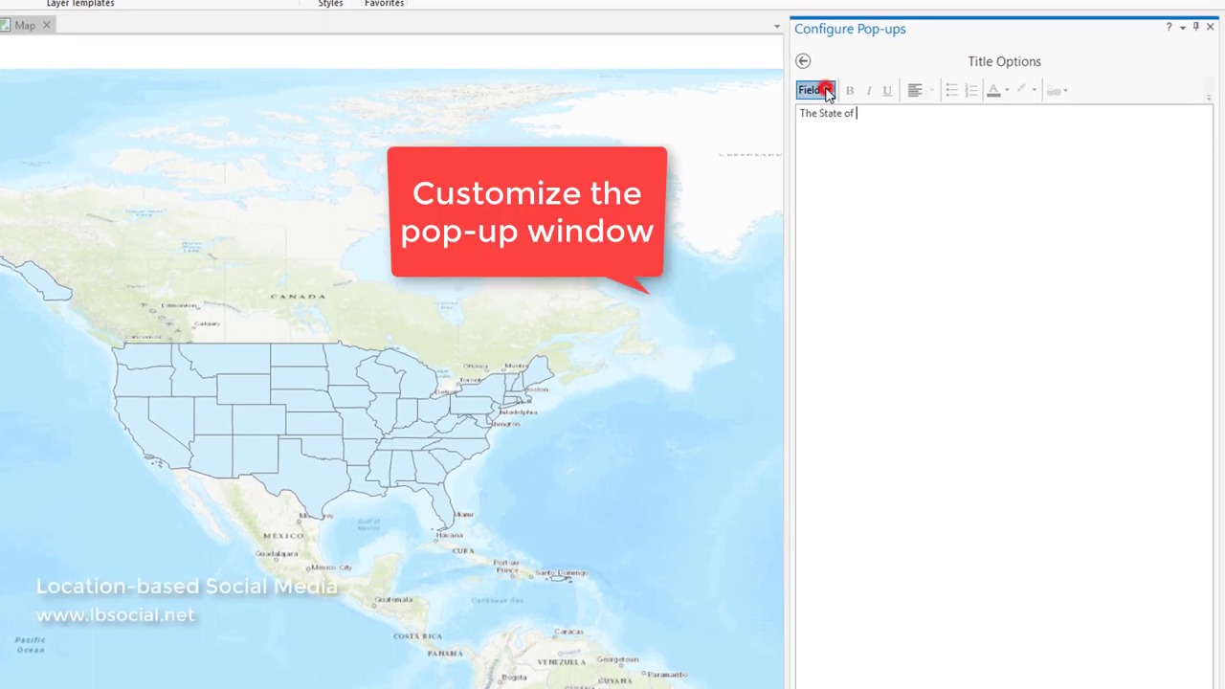
click(829, 90)
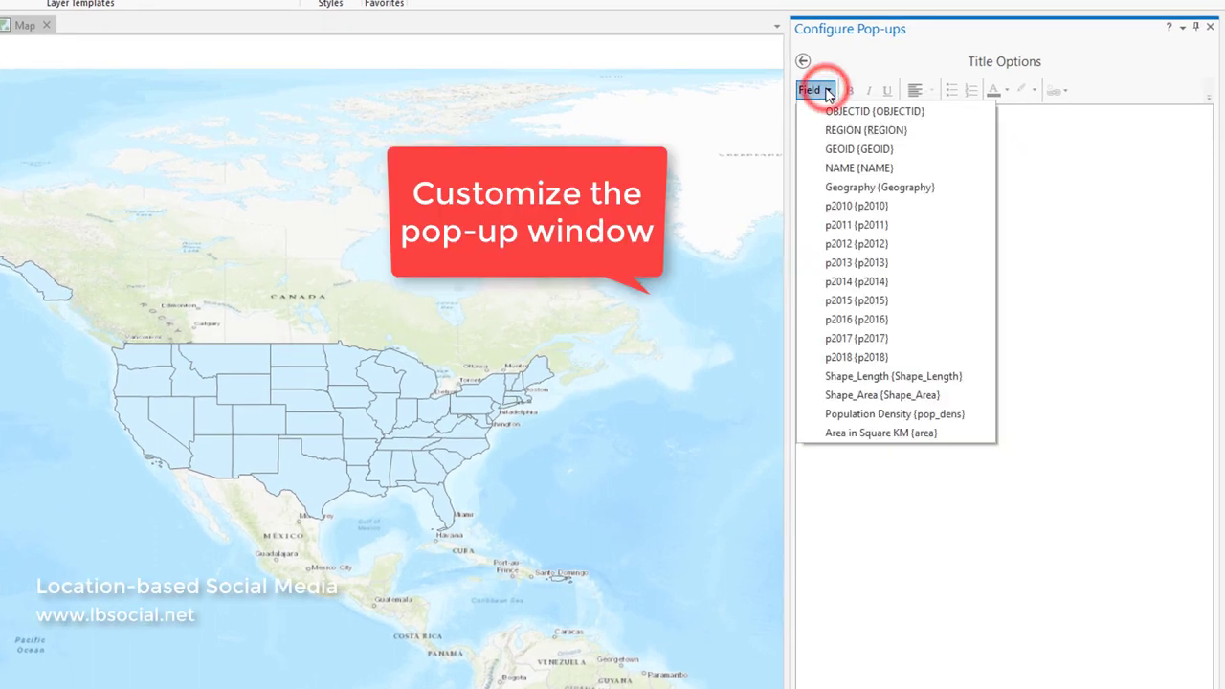
click(864, 167)
click(803, 60)
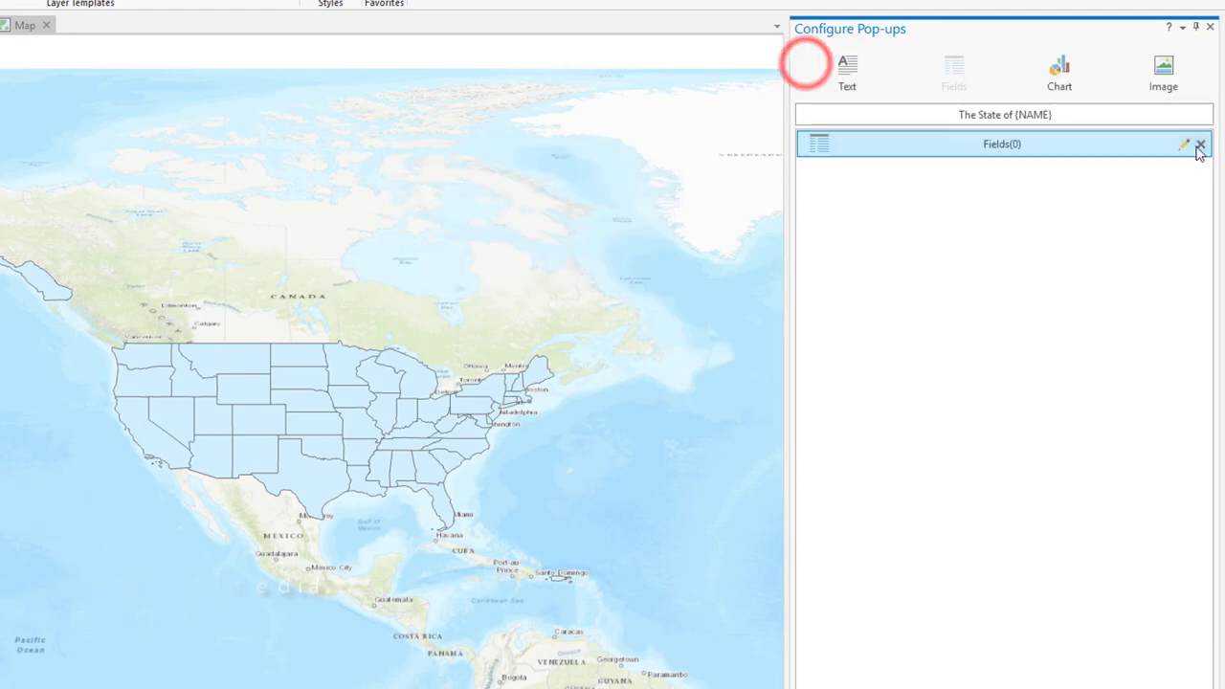
- Replace the pop-up's fields element with the text "The population of {NAME} in 2018 is {p2018}, and the population density is {pop_dens}."
click(1201, 145)
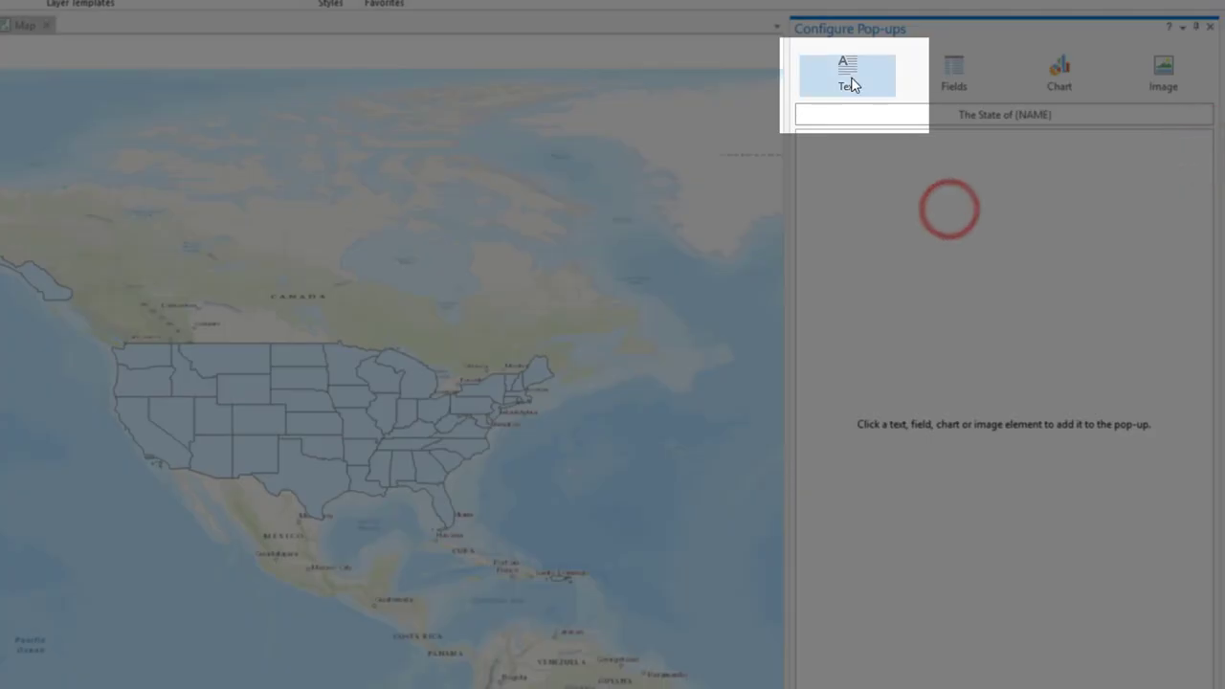
click(850, 84)
click(1184, 146)
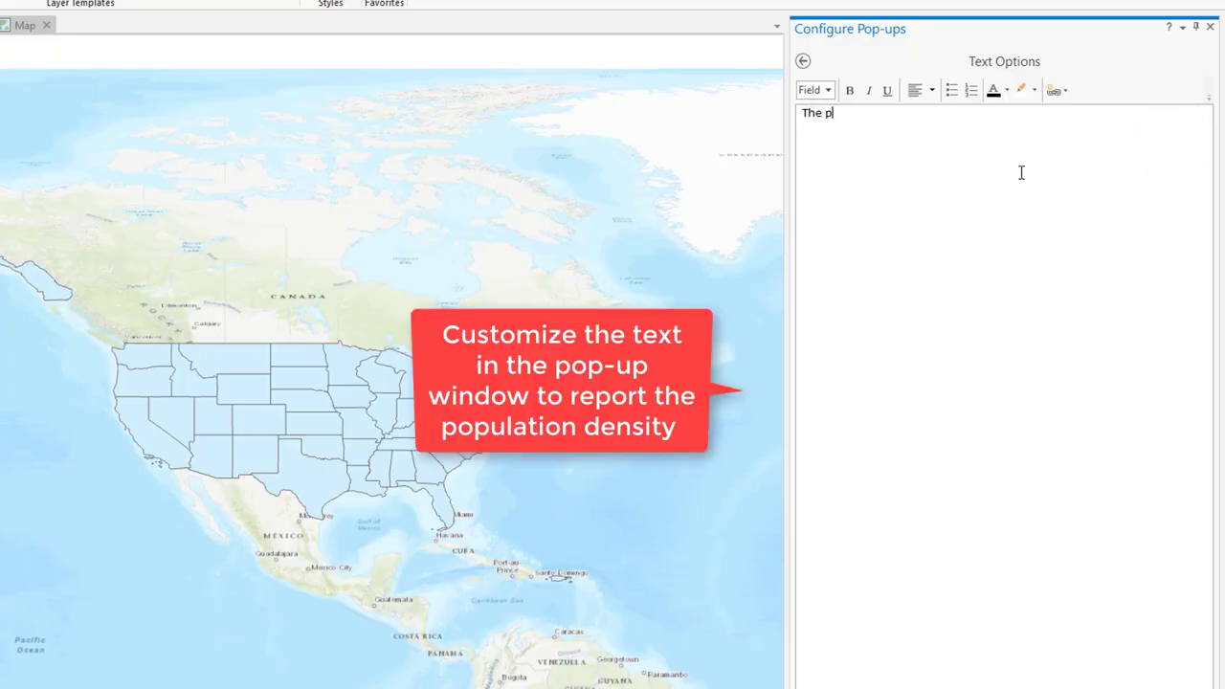
click(831, 90)
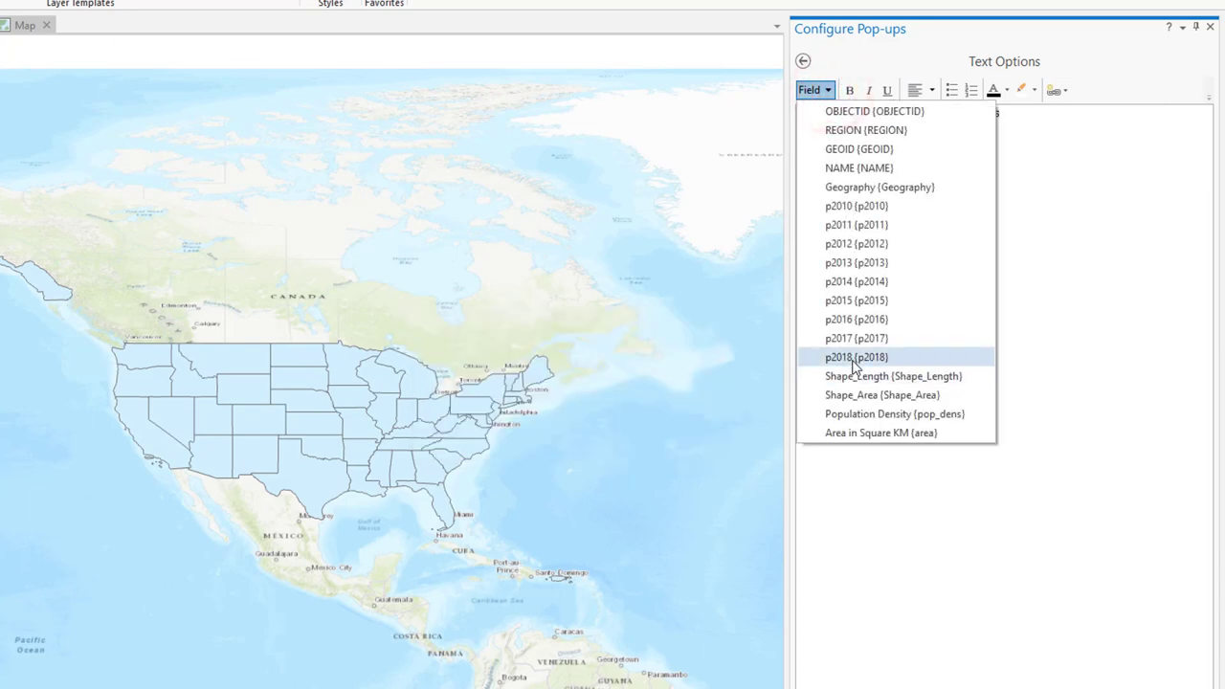
click(855, 356)
text(, and the population density is)
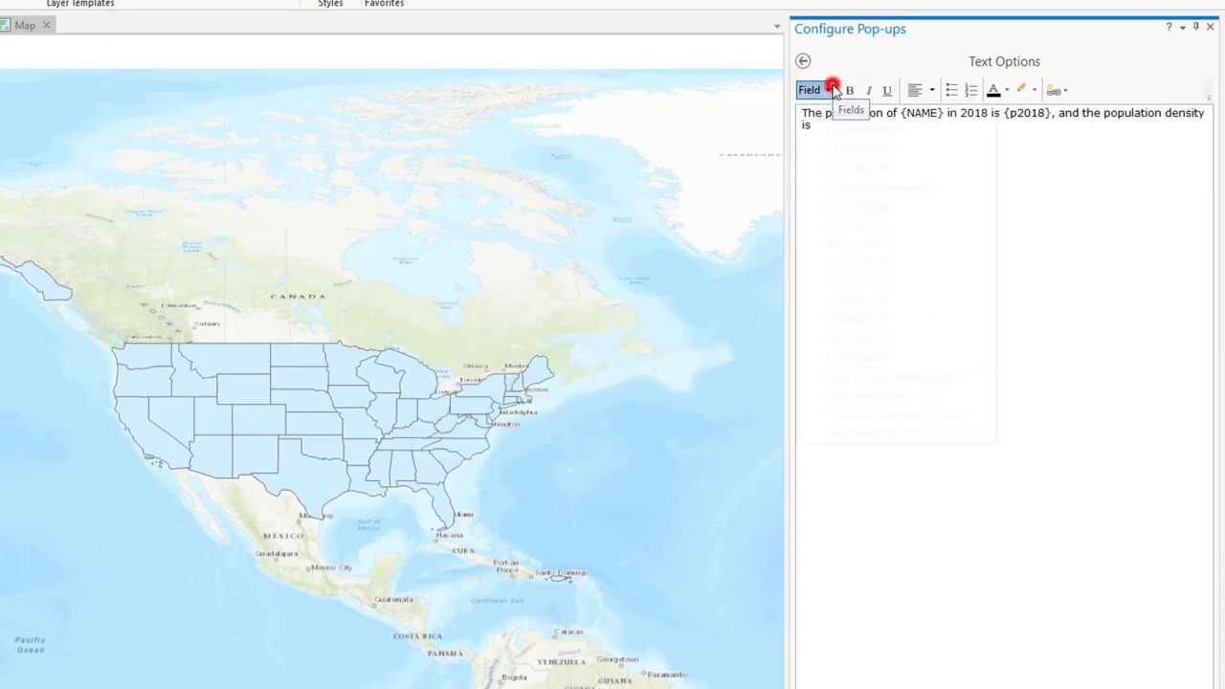
click(829, 90)
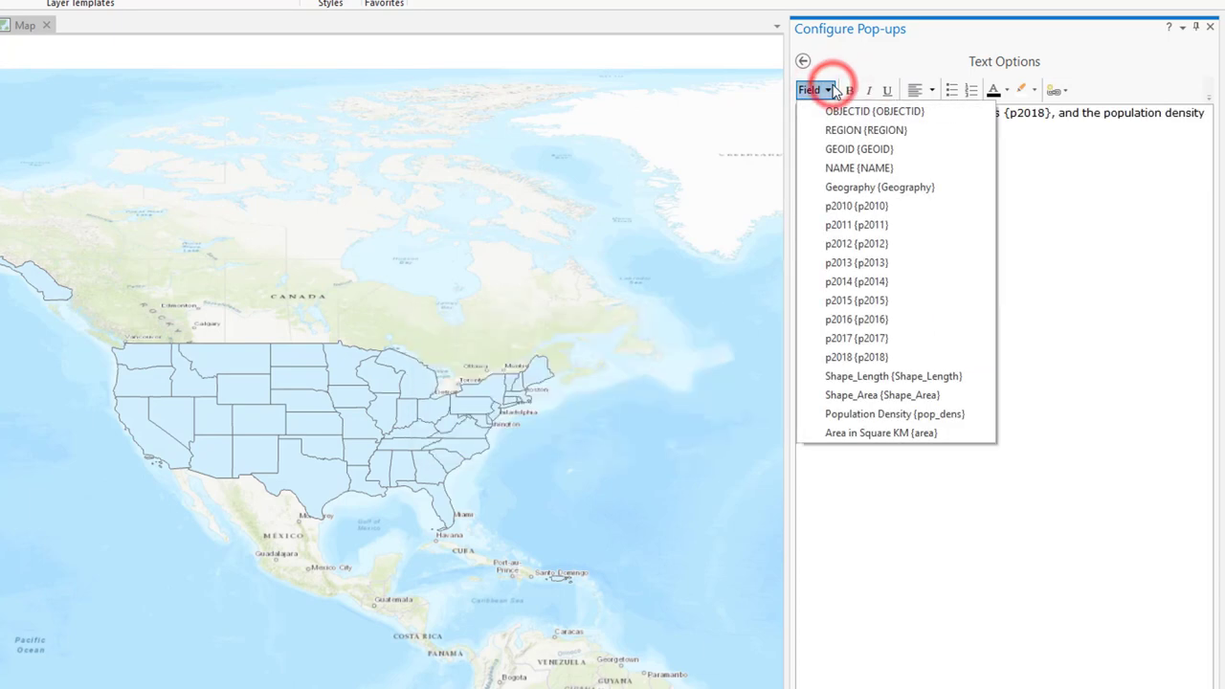
click(884, 411)
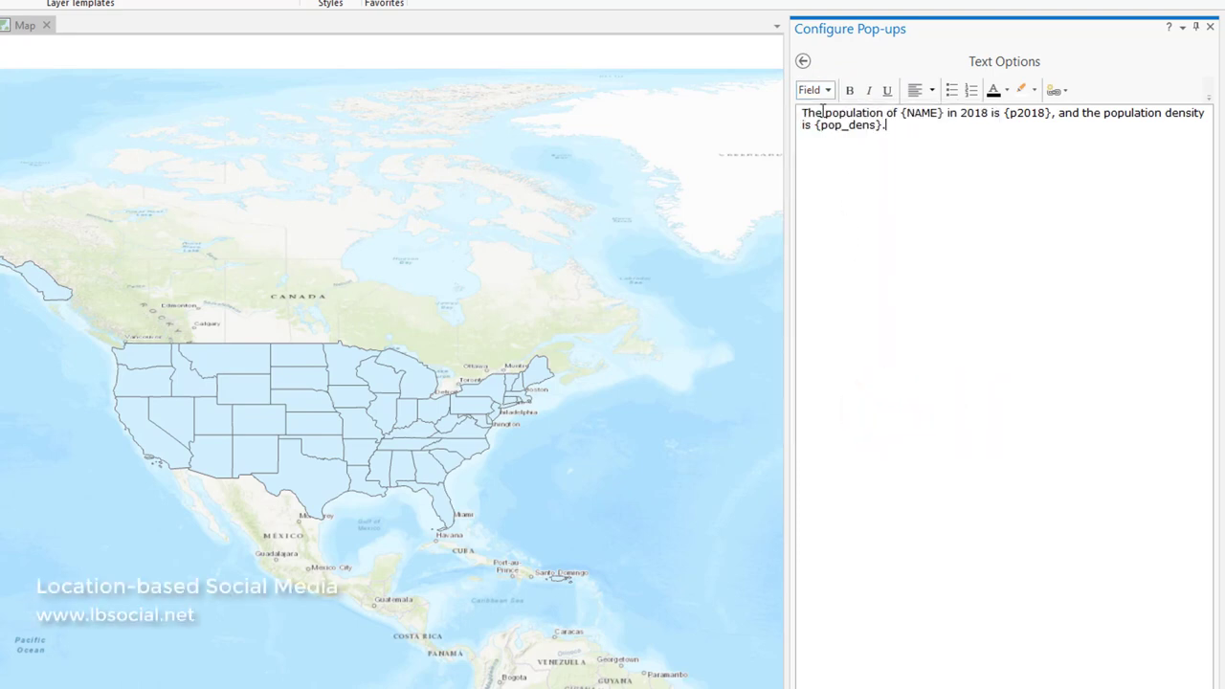
click(804, 62)
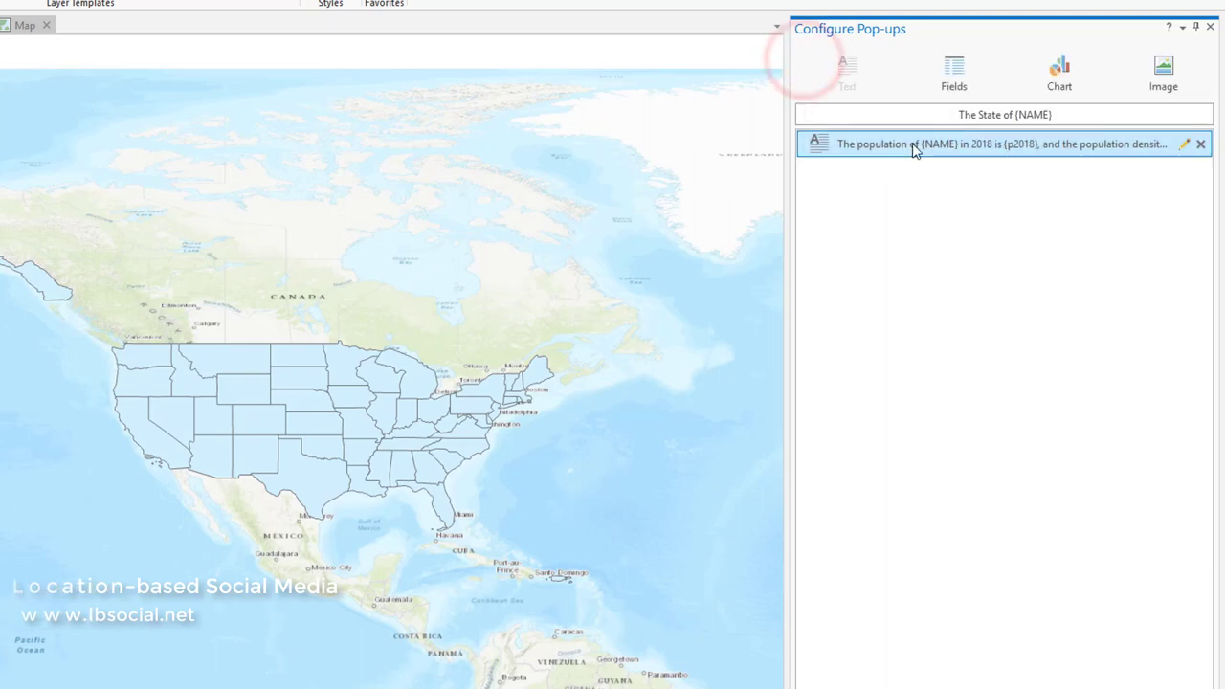
click(1007, 276)
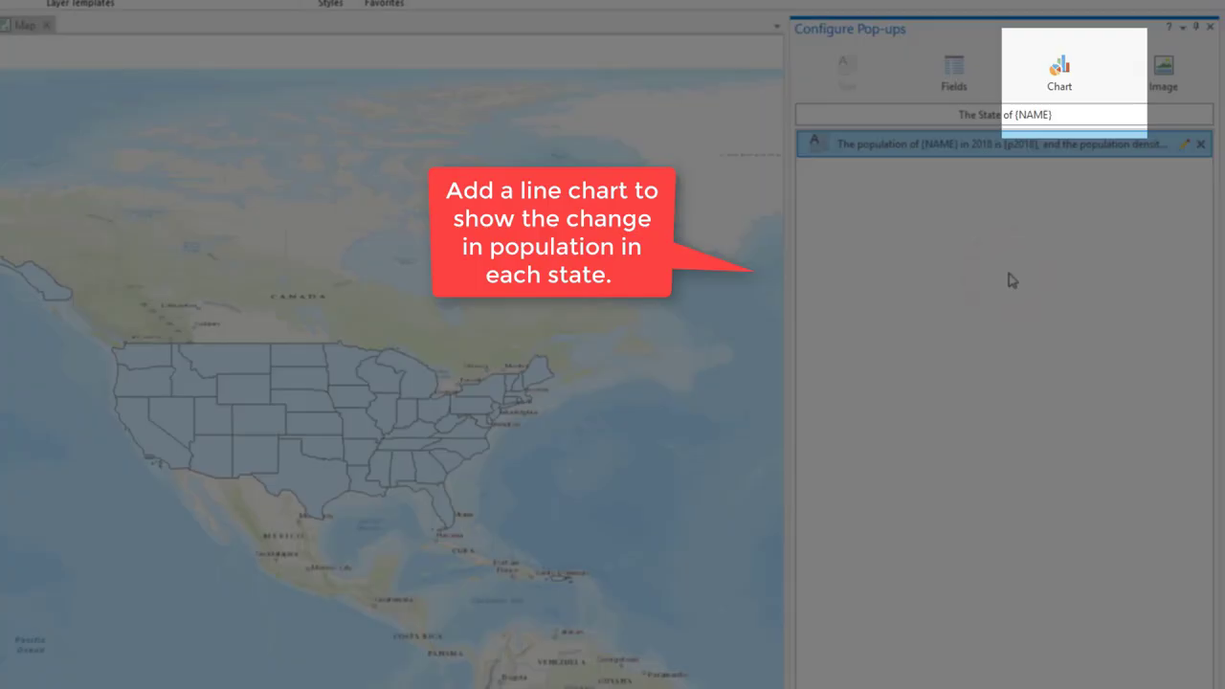
- Add a line chart of fields p2010 through p2018 to the pop-up, titled "The change of population in {NAME}"
click(1060, 64)
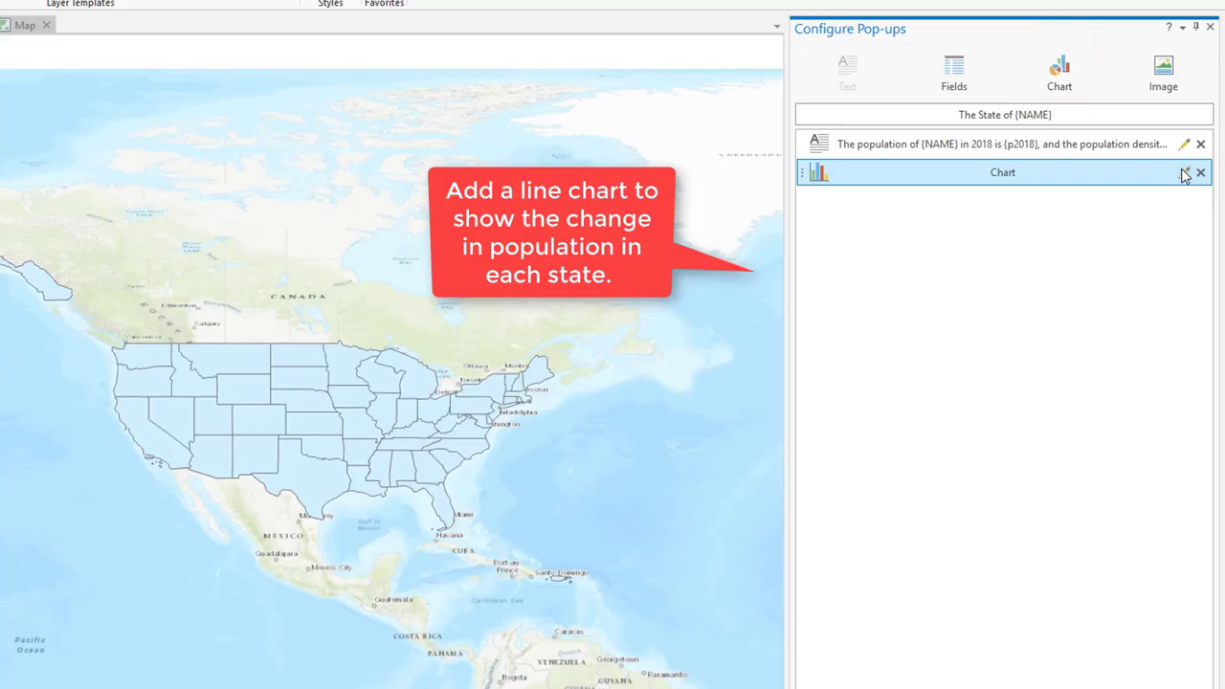
click(1183, 172)
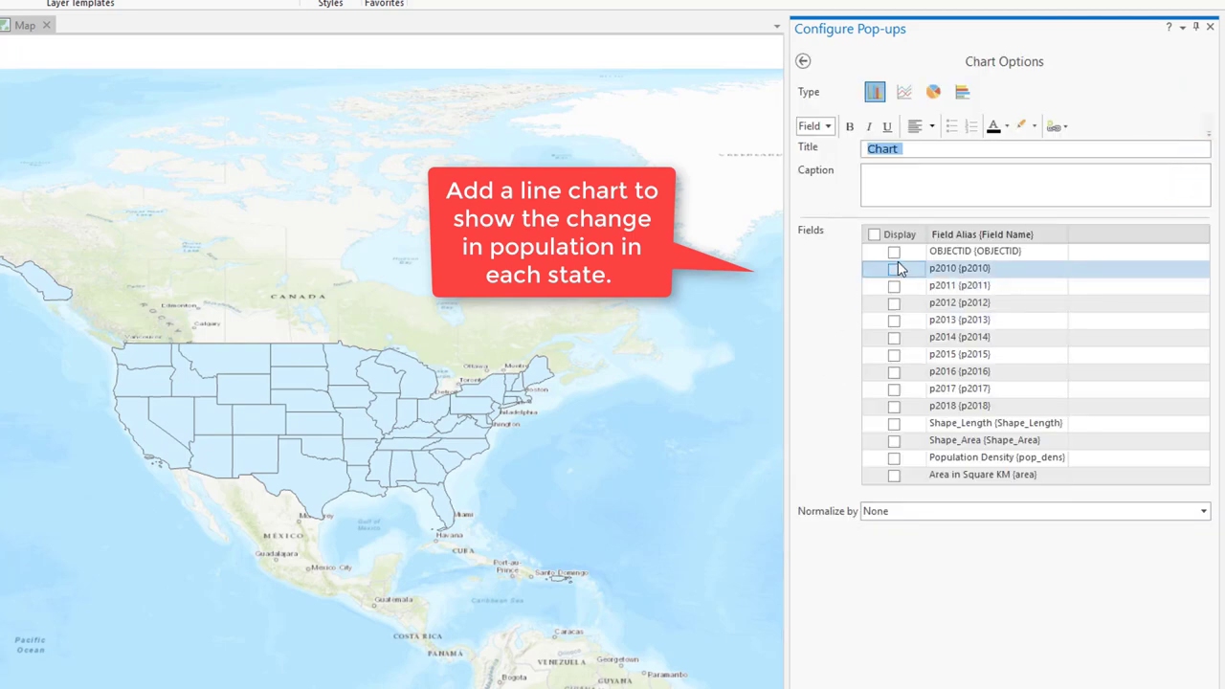
click(813, 125)
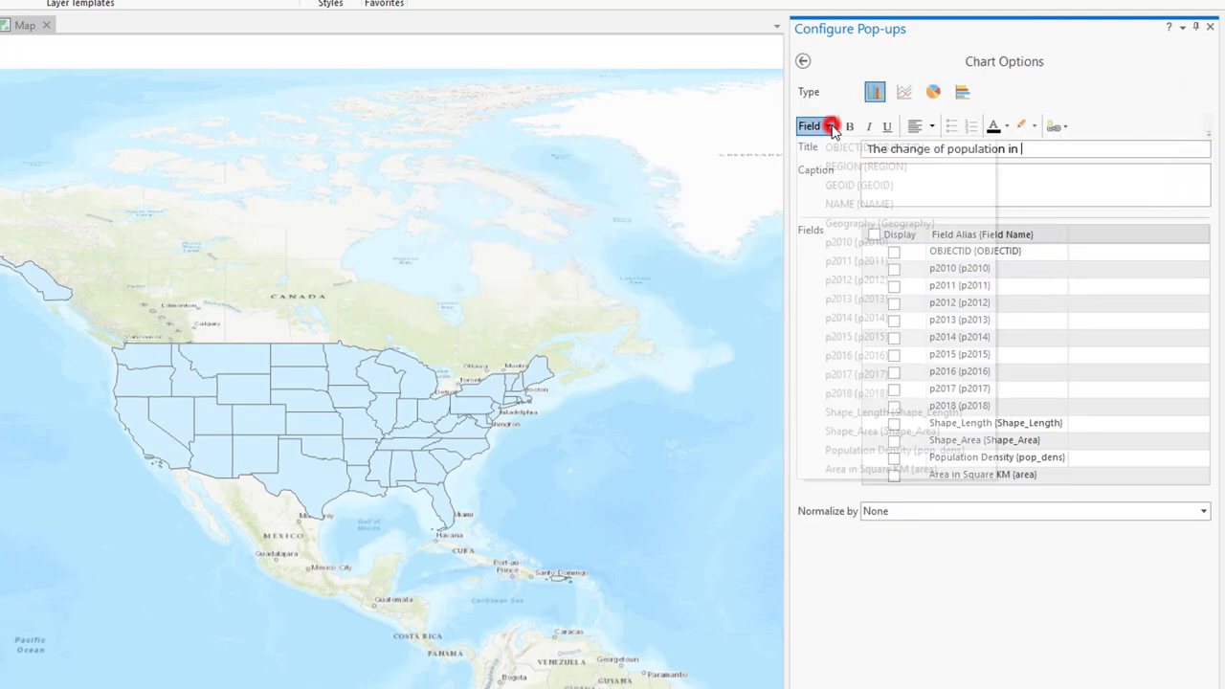
click(855, 201)
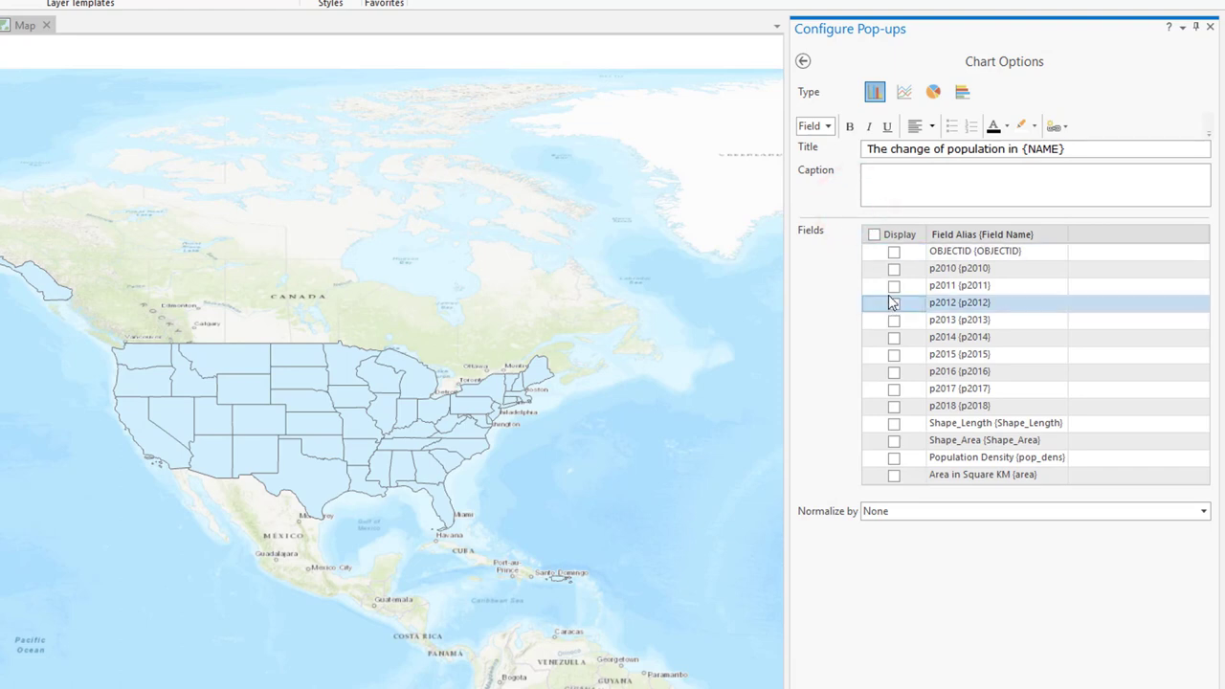
click(894, 269)
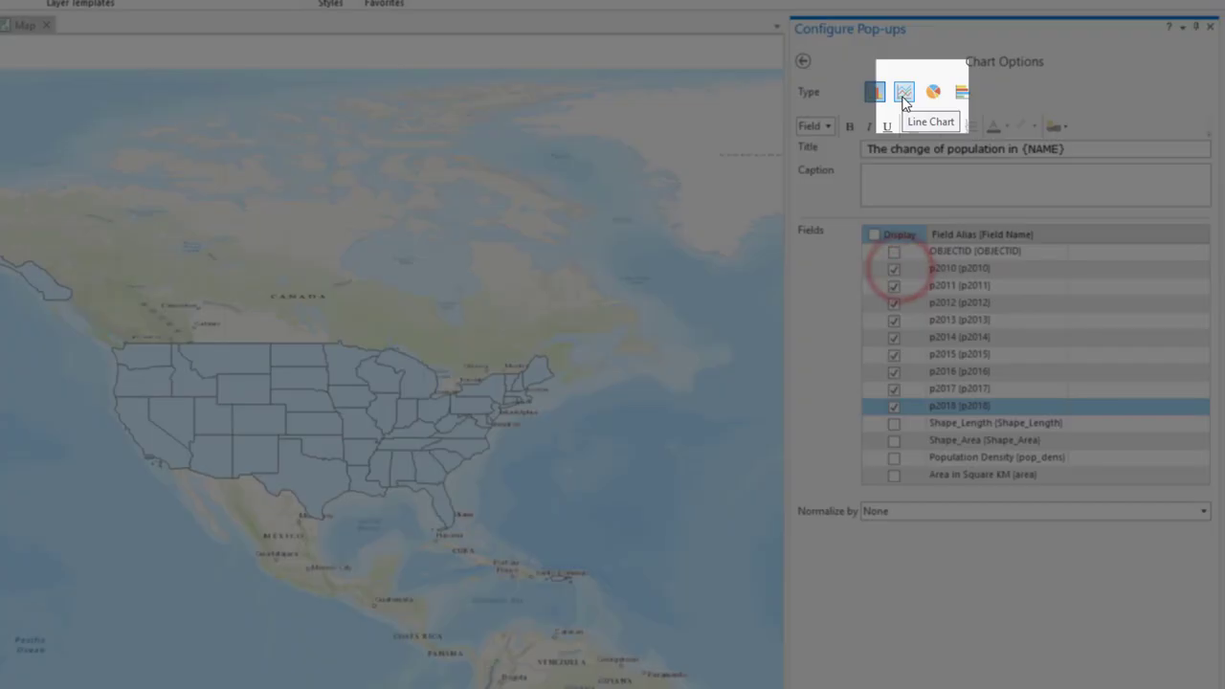
click(905, 96)
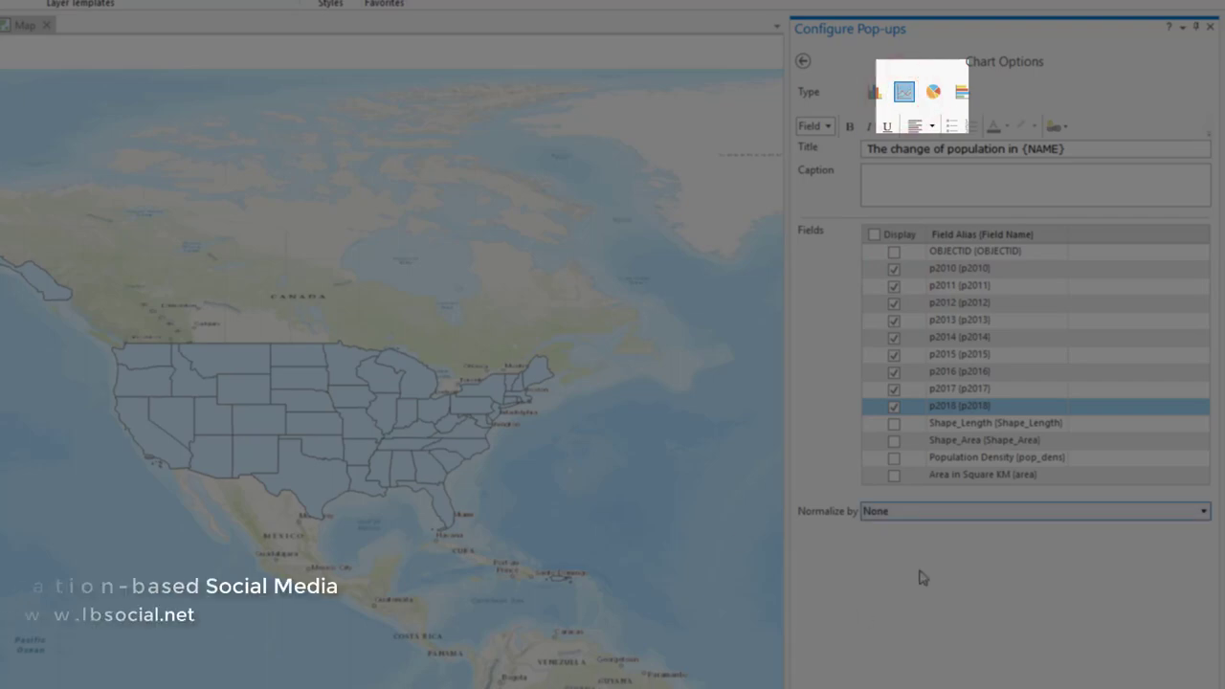
click(804, 62)
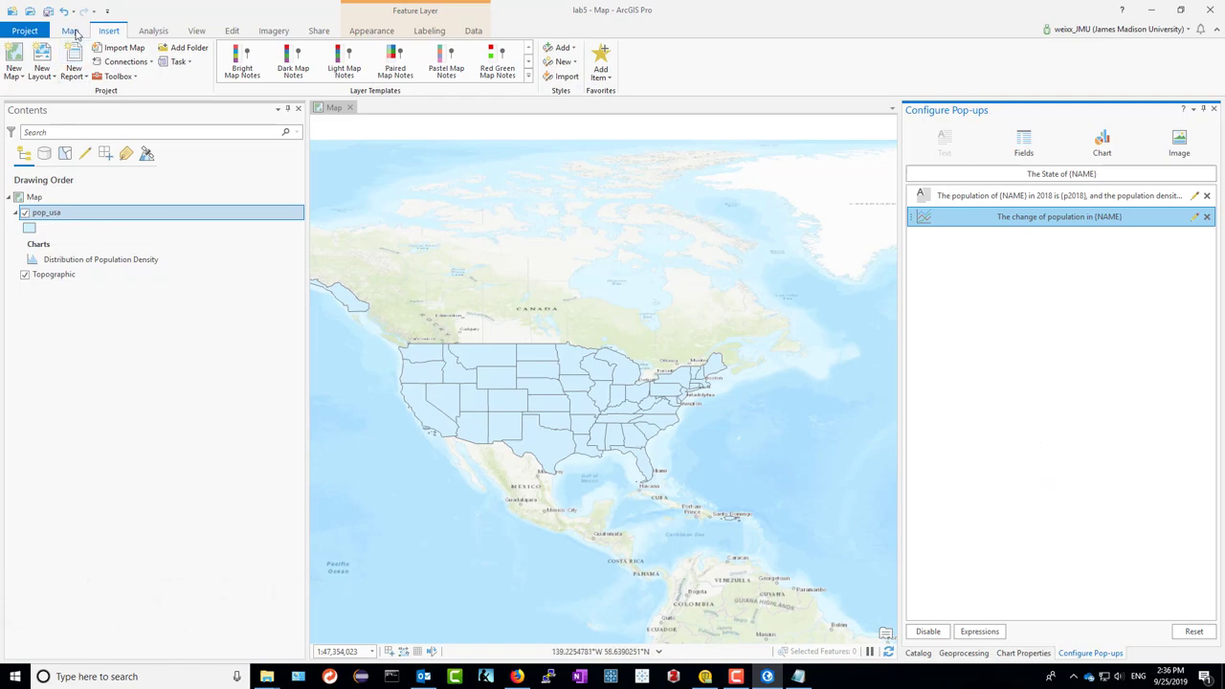
- Explore the pop-ups of Wyoming and another western state on the map, and close the Configure Pop-ups and Chart Properties panes
click(72, 32)
click(489, 385)
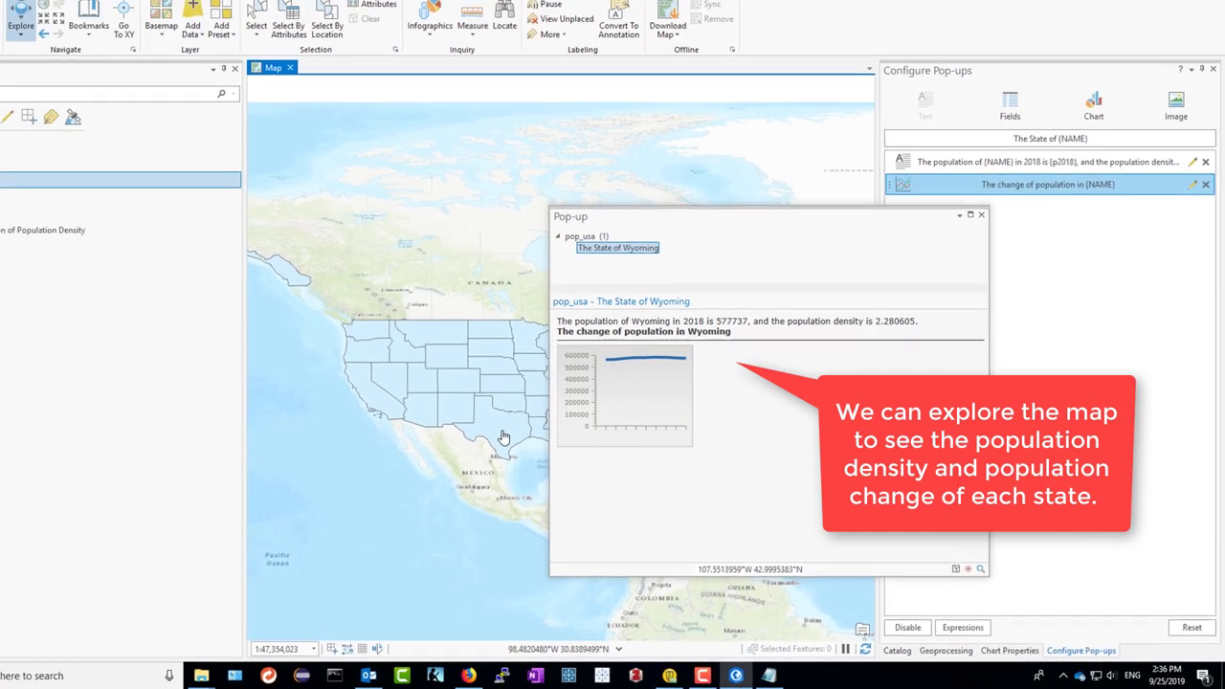
click(404, 398)
click(997, 245)
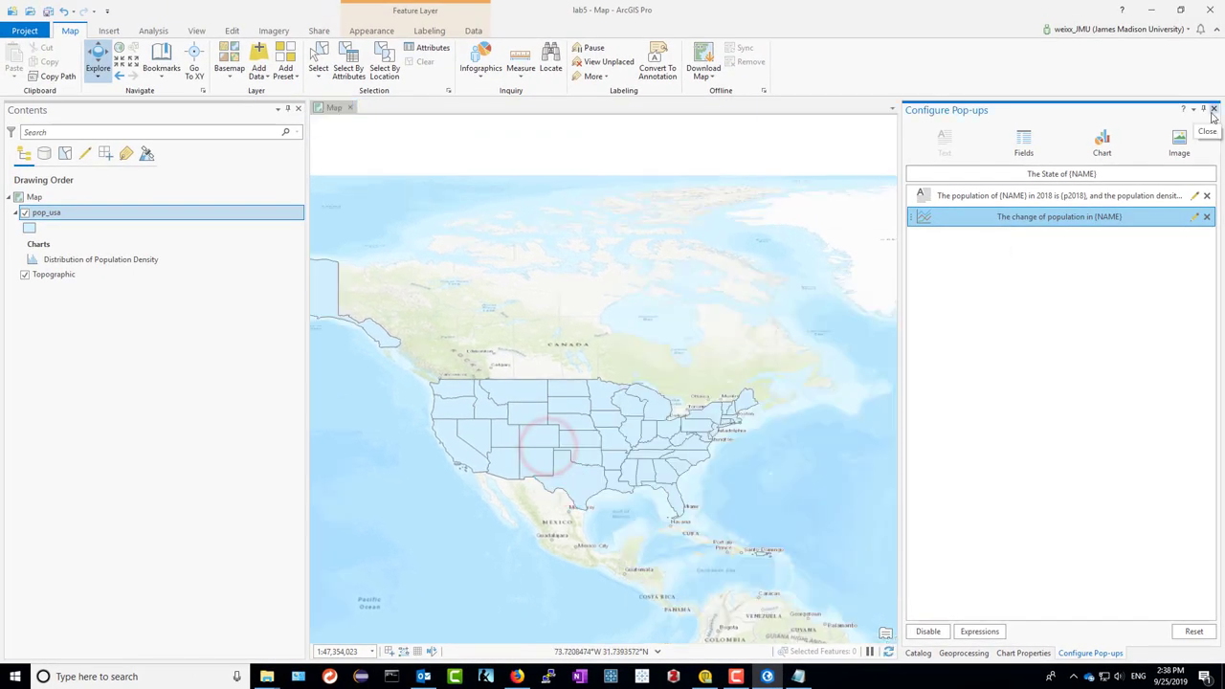
click(1212, 110)
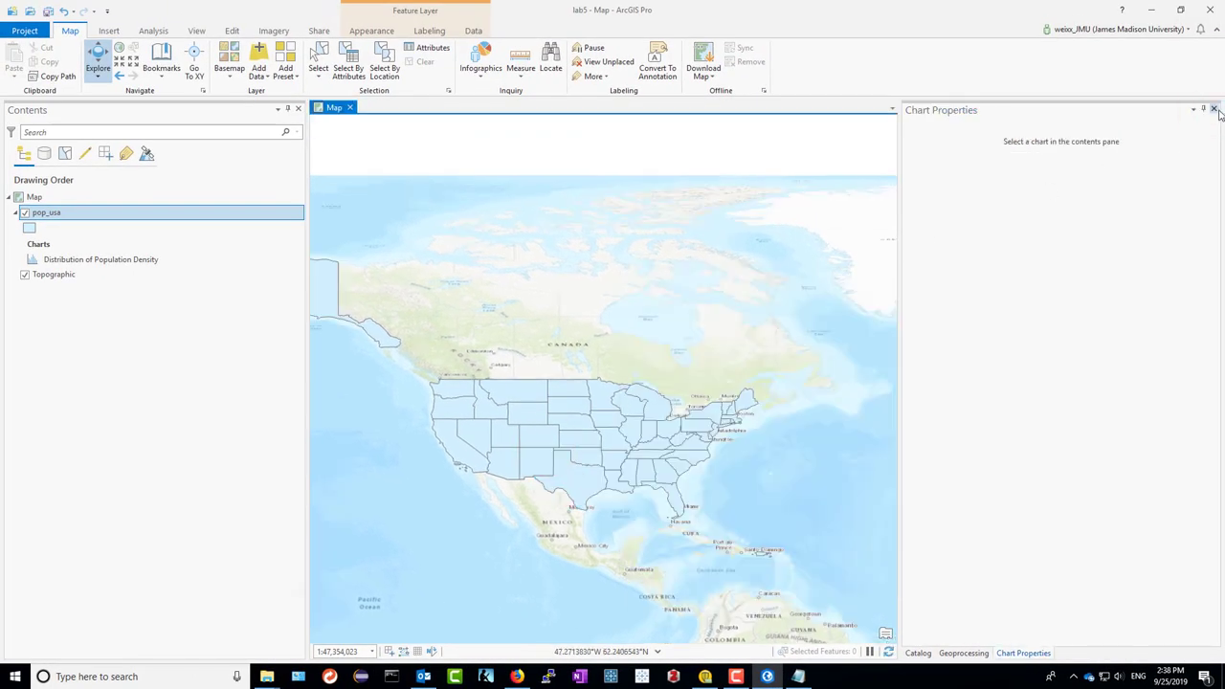
click(1213, 109)
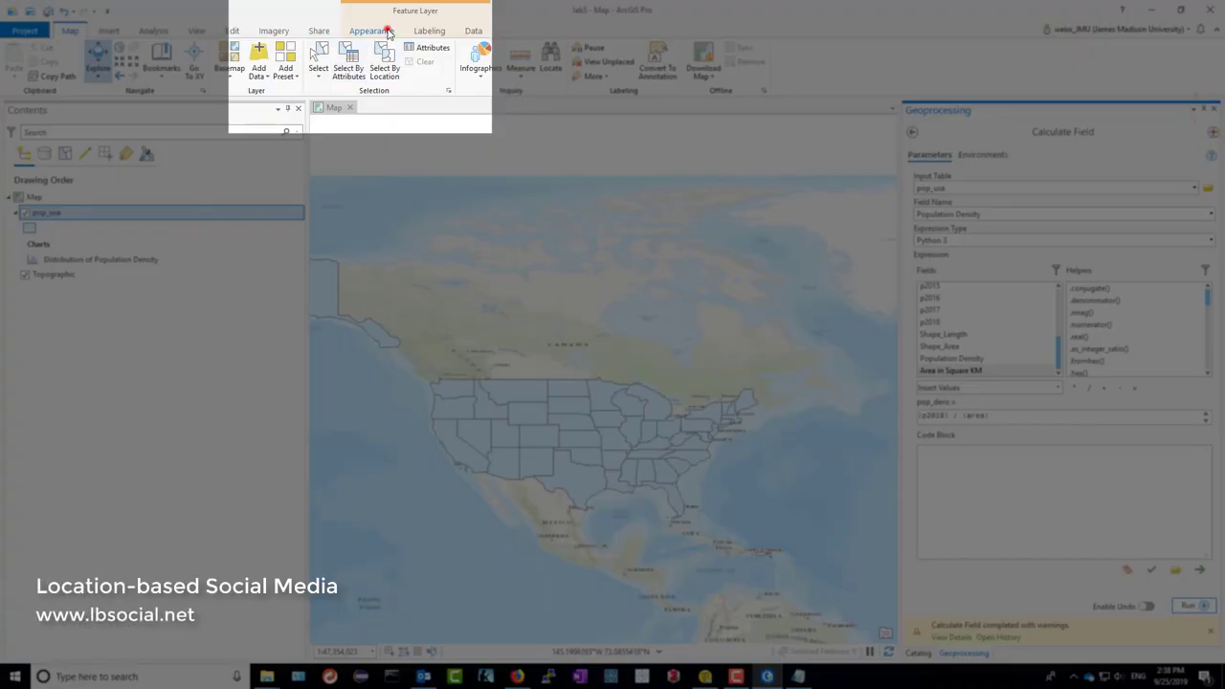
- Symbolize the pop_usa layer with Graduated Colors and open the choice of field for the classification
click(385, 31)
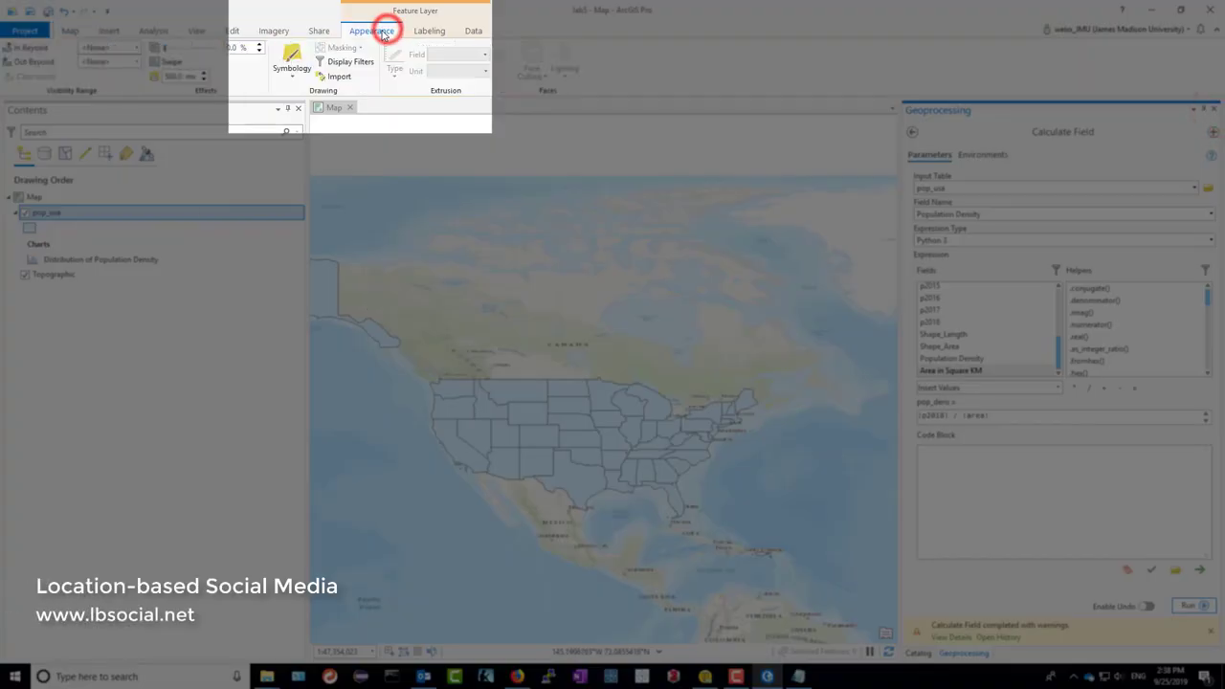
click(297, 54)
click(996, 176)
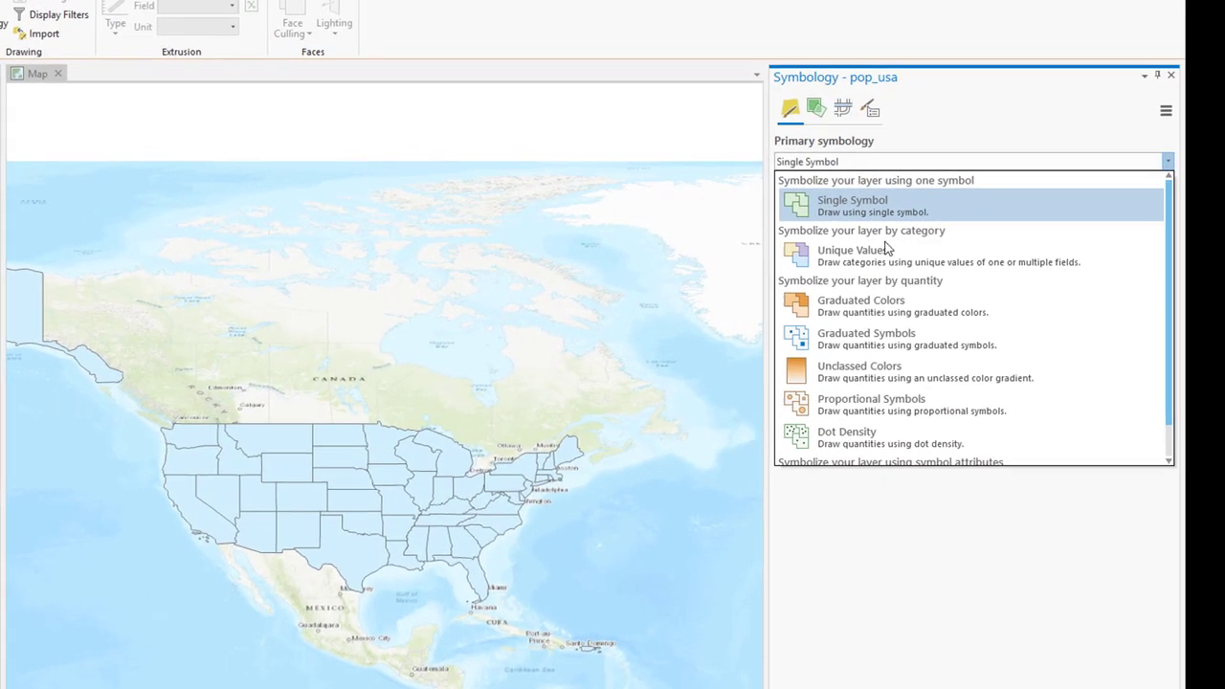
click(910, 304)
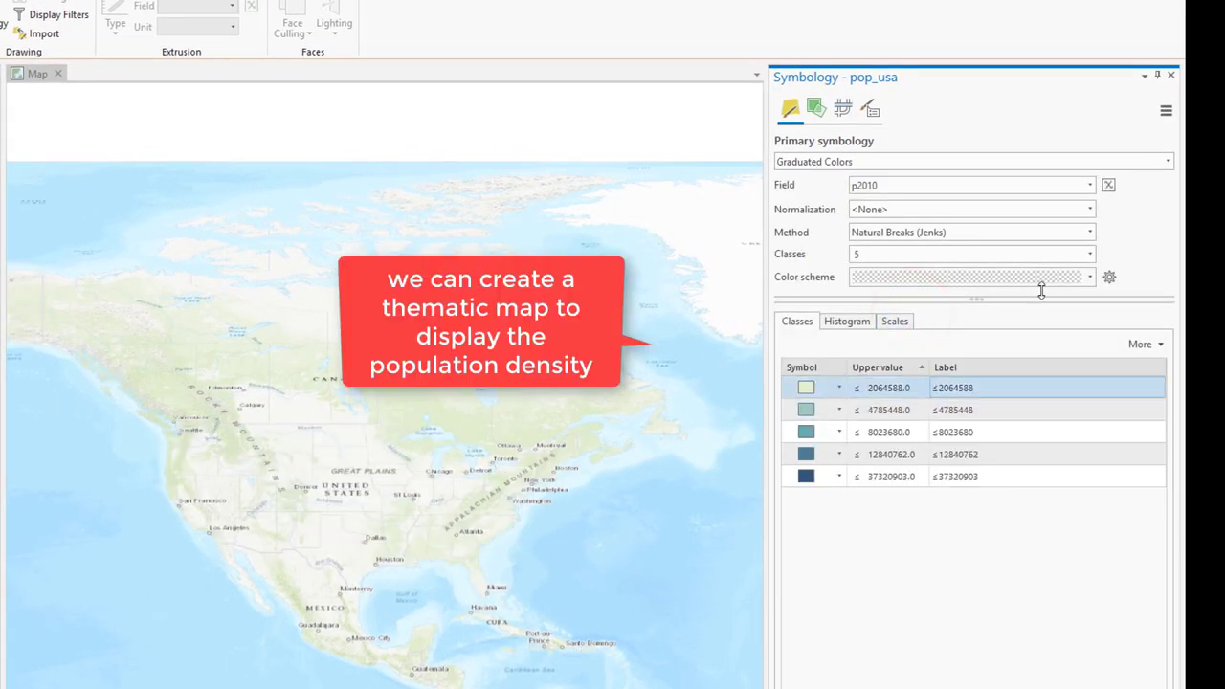
click(967, 186)
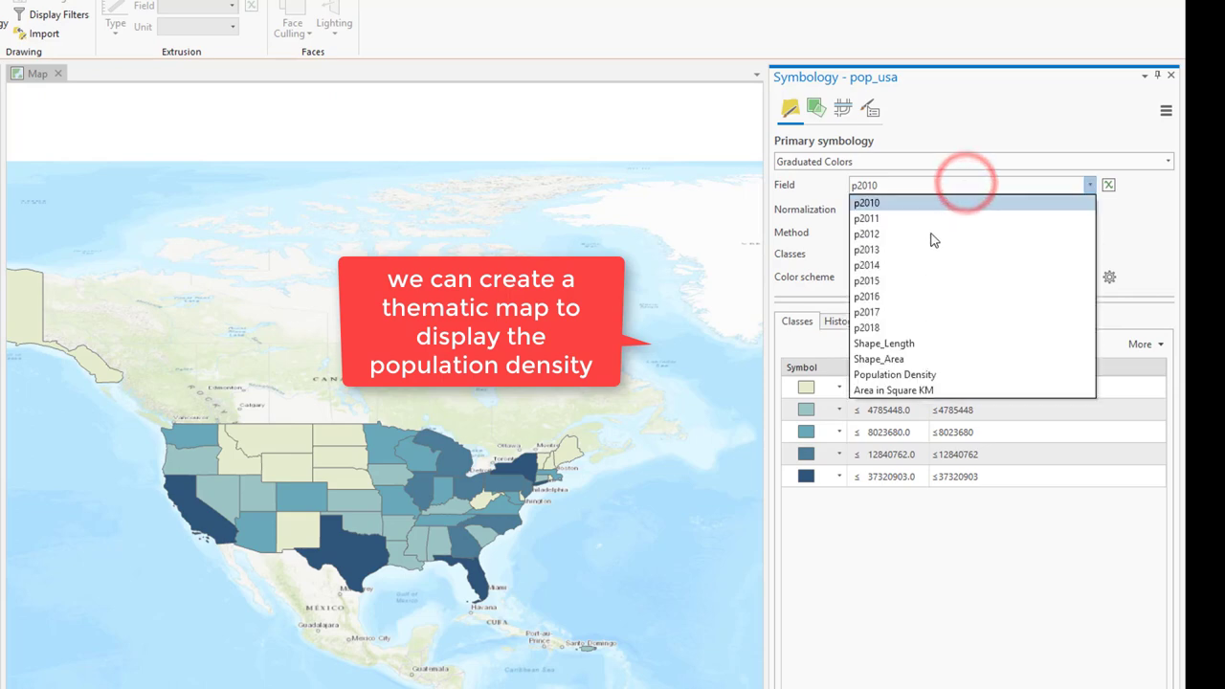